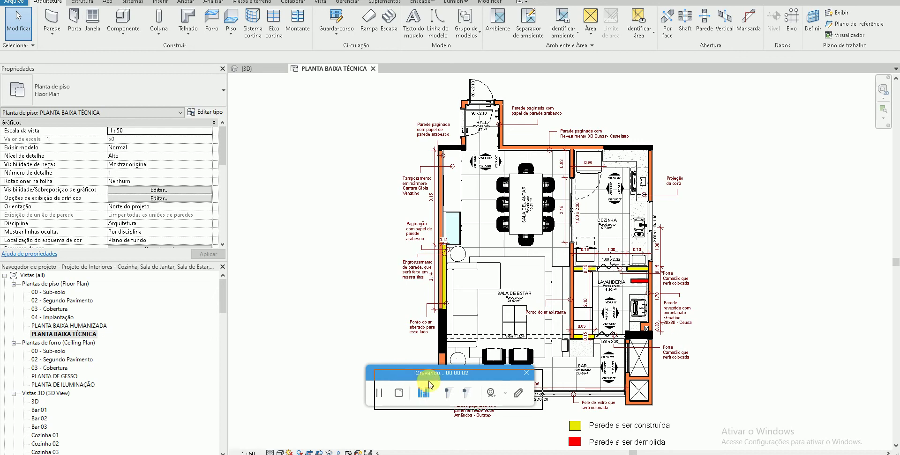
# - In the {3D} view, select the front wall and open the Alvenaria 15cm wall's type properties
pyautogui.moveTo(714, 408); pyautogui.dragTo(759, 418)
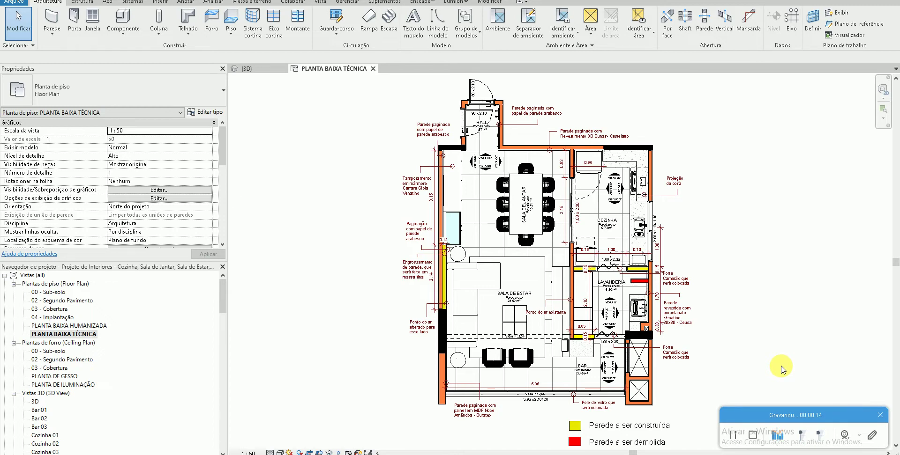
pyautogui.scroll(1, 492, 279)
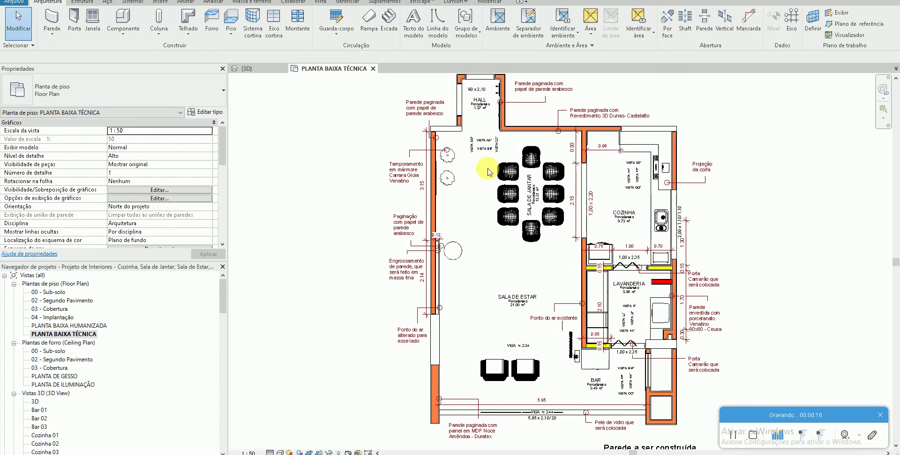
pyautogui.scroll(1, 492, 279)
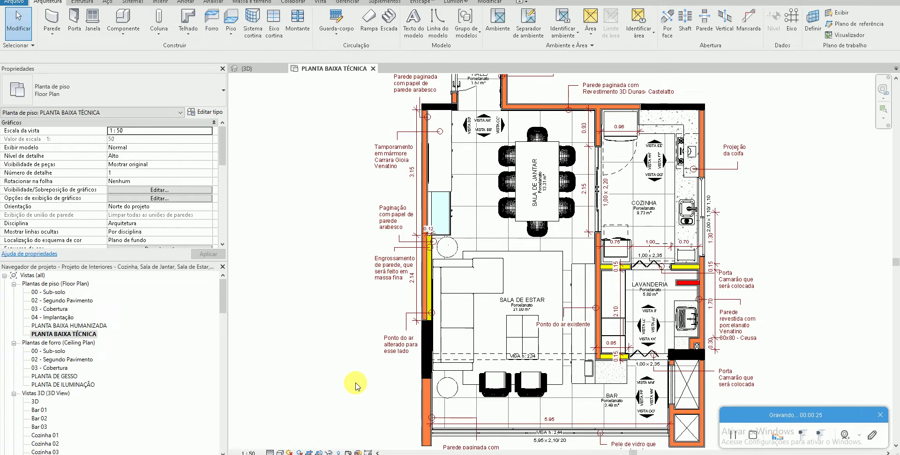
pyautogui.click(247, 69)
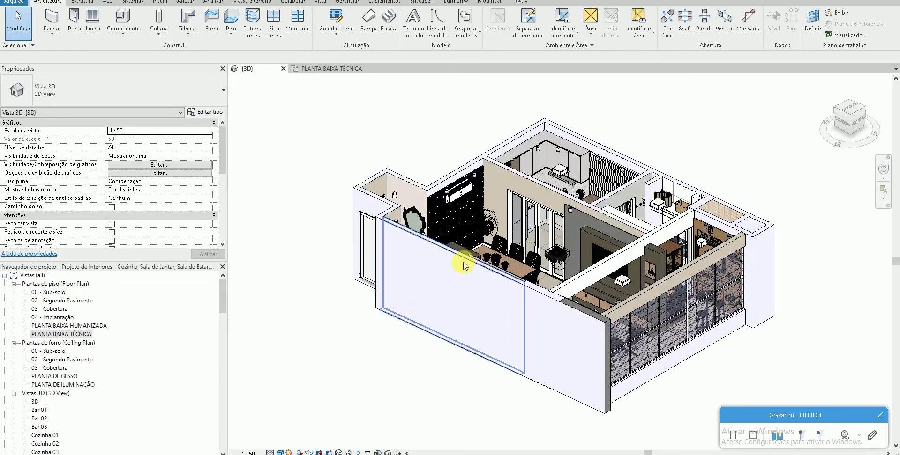
pyautogui.scroll(3, 462, 265)
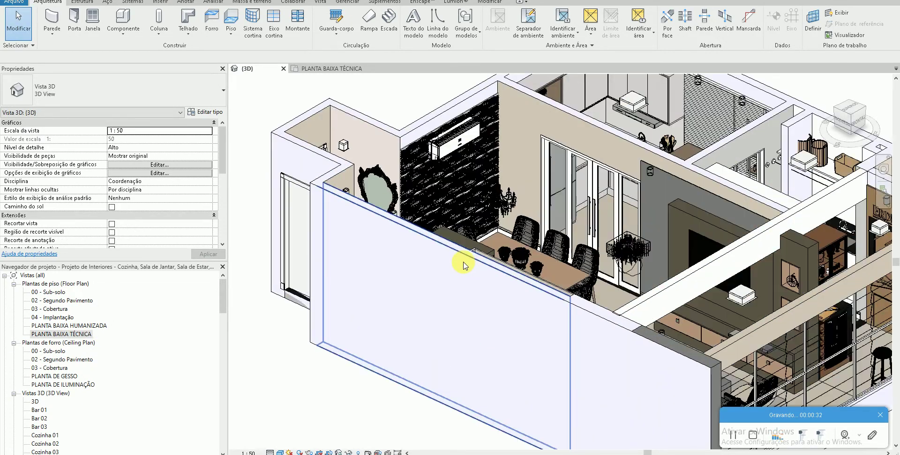
pyautogui.click(339, 405)
pyautogui.click(206, 112)
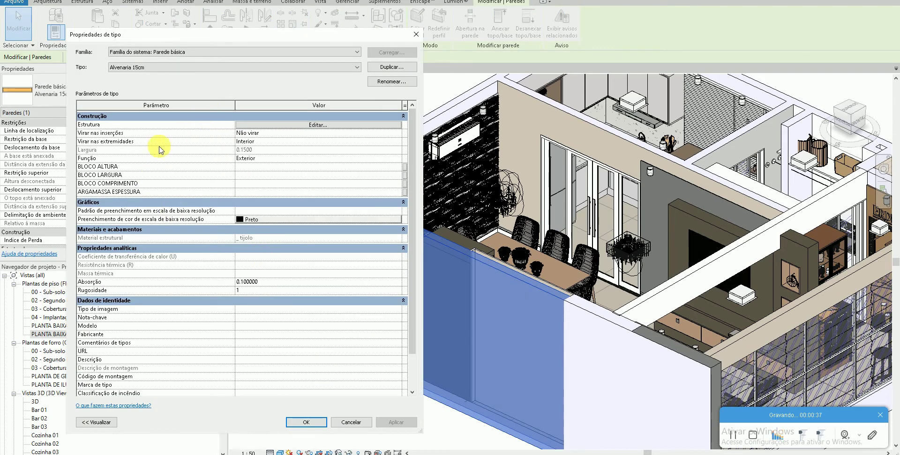
# - Edit the wall's layer structure and browse the _Reboco finish layer's material
pyautogui.click(243, 126)
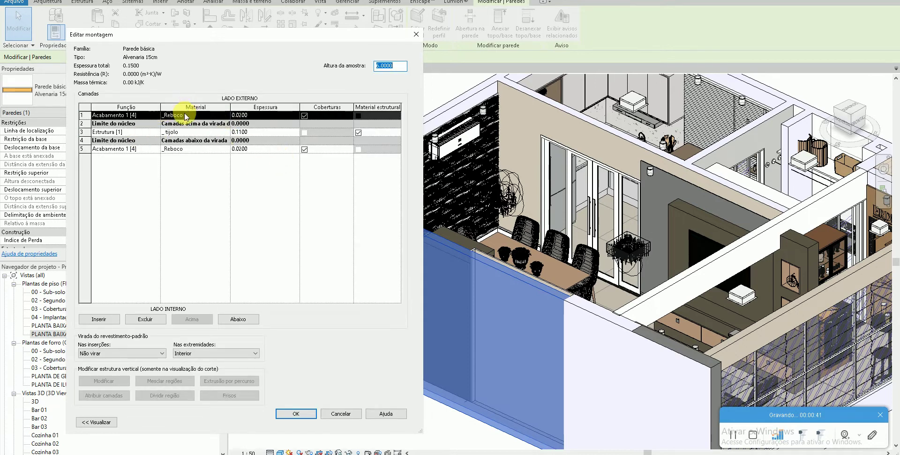
pyautogui.click(225, 150)
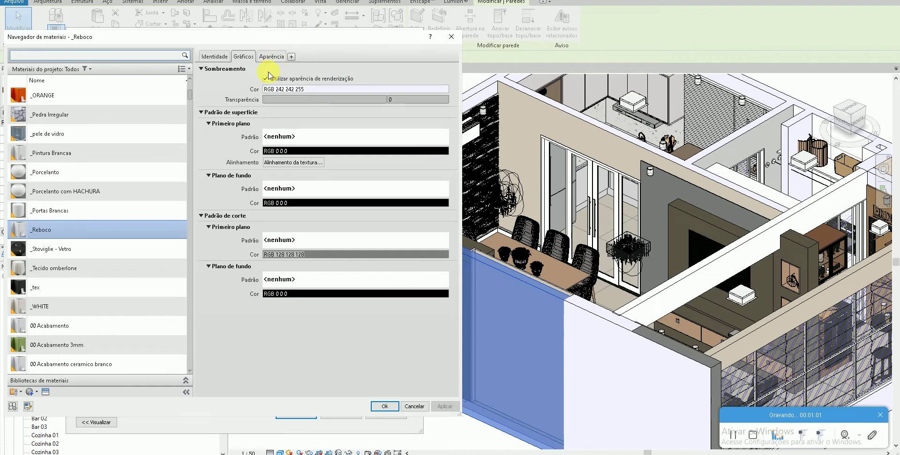
# - Set _Reboco shading to cyan RGB 128 255 255 instead of render appearance, then close all dialogs
pyautogui.click(266, 78)
pyautogui.click(281, 89)
pyautogui.click(180, 160)
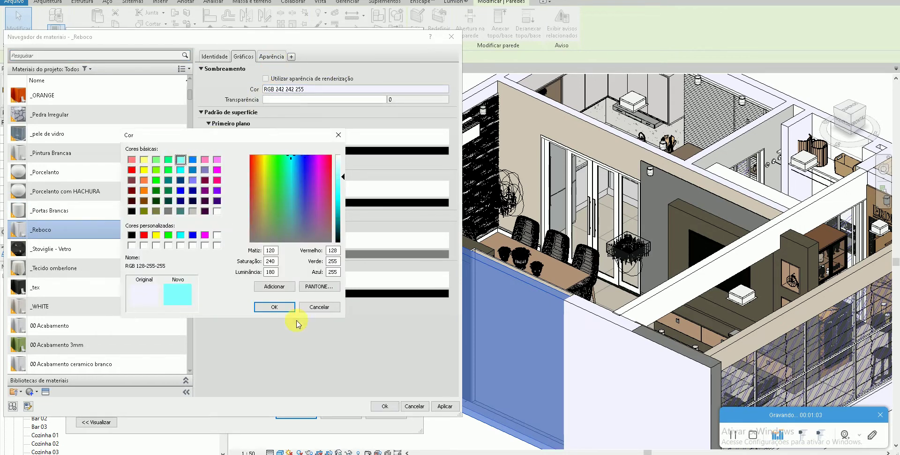
pyautogui.click(275, 307)
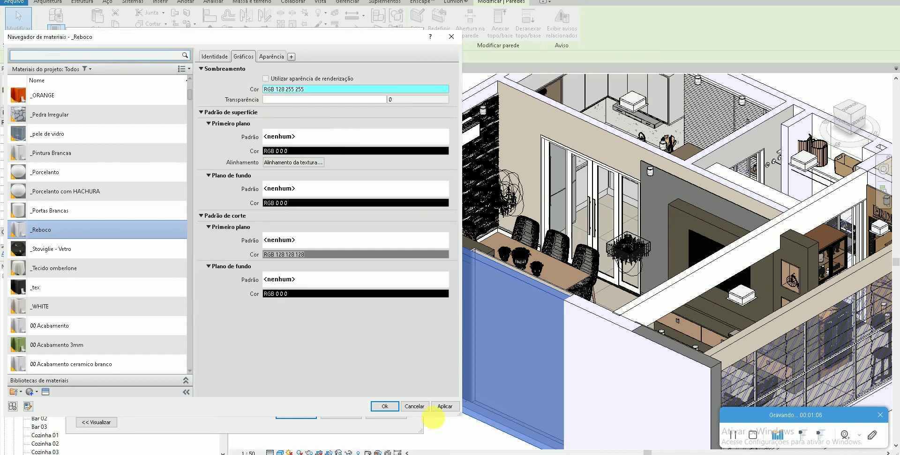
pyautogui.click(441, 407)
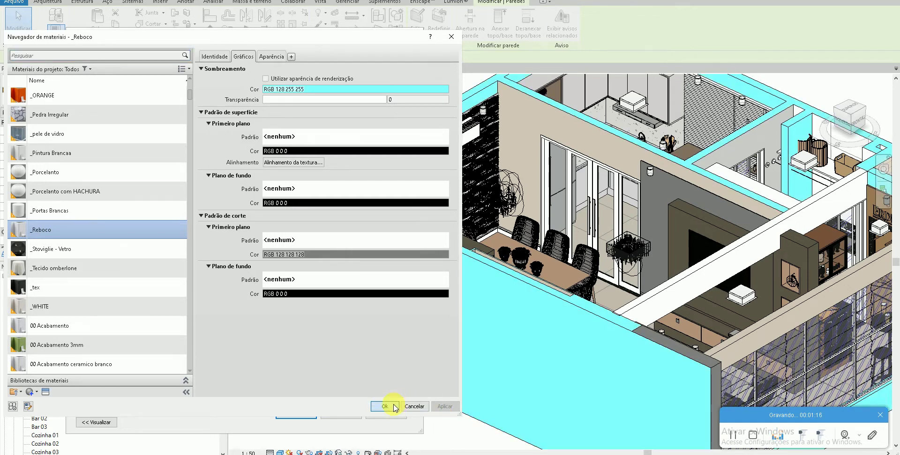
pyautogui.click(389, 407)
pyautogui.click(297, 417)
pyautogui.click(307, 424)
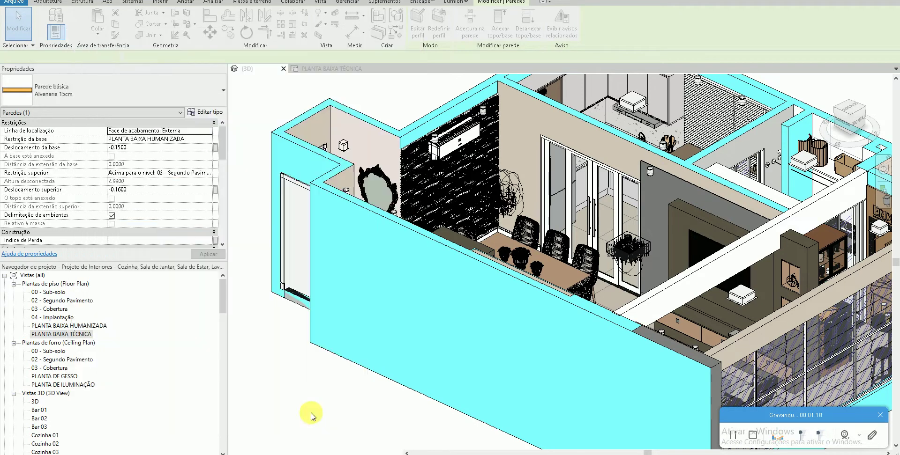
# - Zoom out to see the whole cyan-walled model, then open the PLANTA BAIXA TÉCNICA plan
pyautogui.scroll(-2, 330, 399)
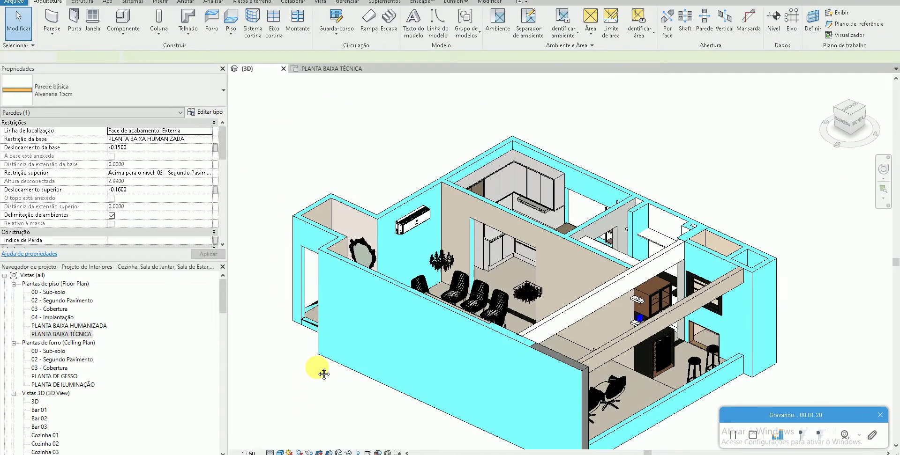
pyautogui.moveTo(322, 372); pyautogui.dragTo(327, 341, button='middle')
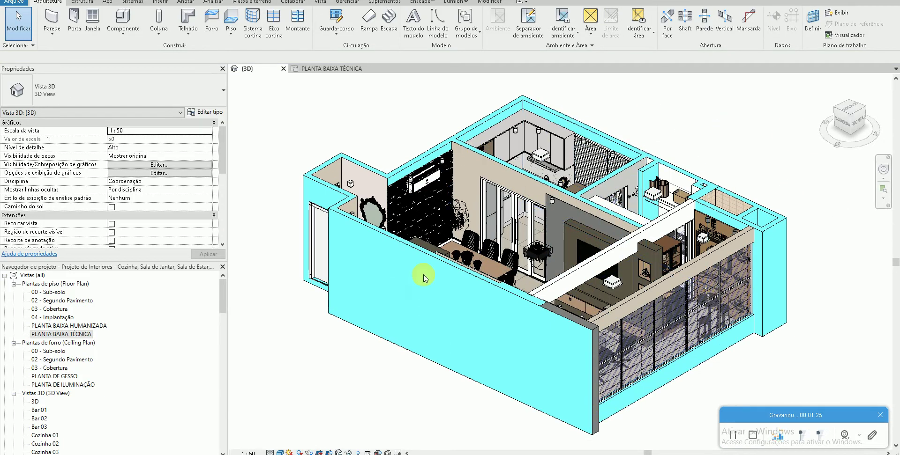
pyautogui.doubleClick(79, 334)
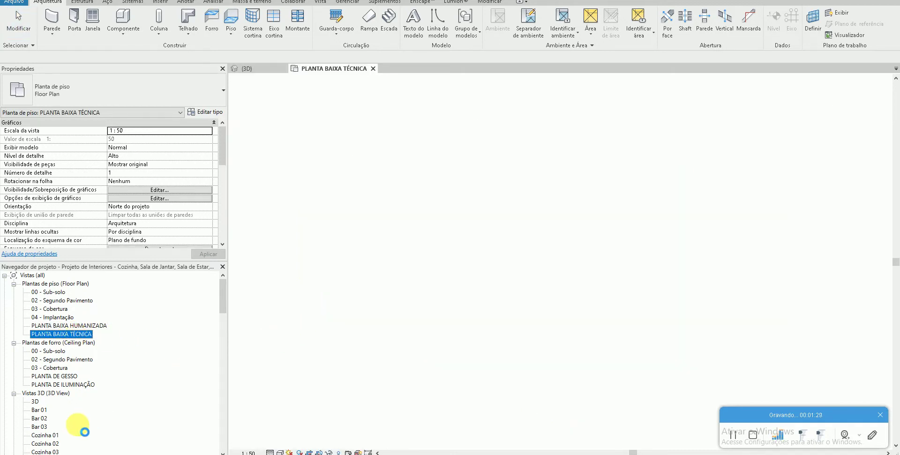
# - Open the VISTA HH" kitchen section from Cortes in the Project Browser
pyautogui.click(63, 384)
pyautogui.scroll(-3, 55, 401)
pyautogui.scroll(-3, 55, 402)
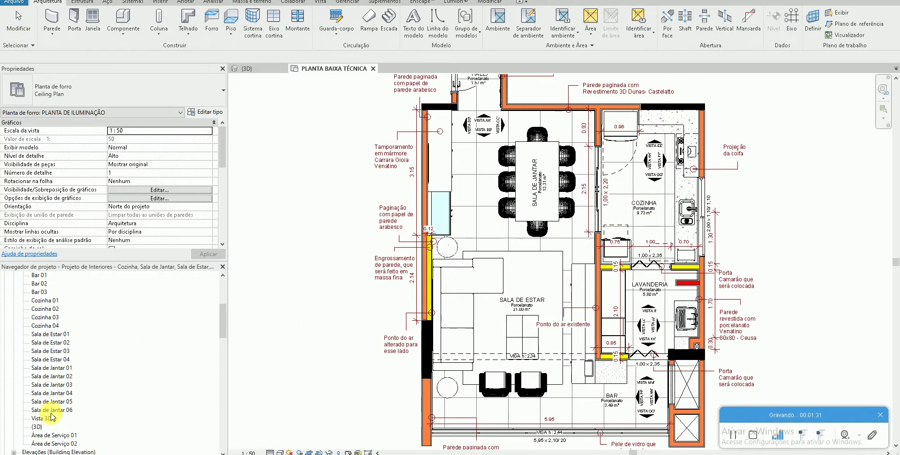
pyautogui.scroll(-3, 47, 413)
pyautogui.click(42, 418)
pyautogui.doubleClick(42, 418)
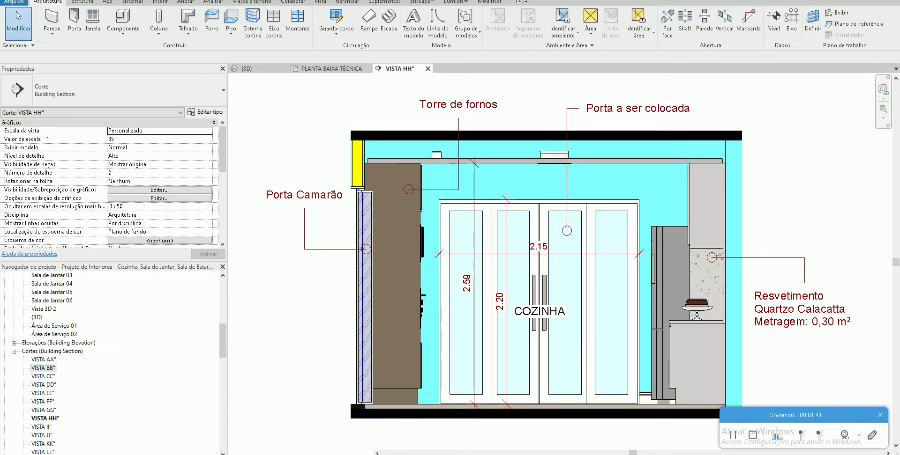
# - Switch back to the apartment's {3D} view and adjust the zoom
pyautogui.doubleClick(36, 317)
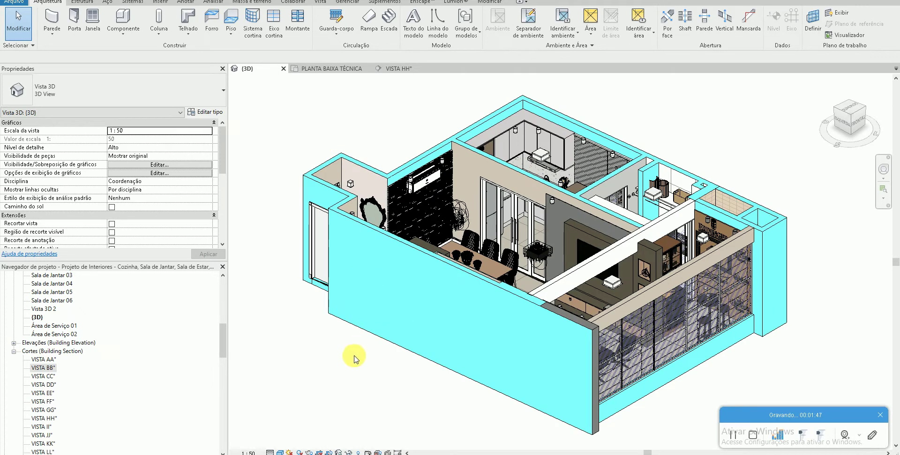
pyautogui.scroll(3, 79, 327)
pyautogui.scroll(2, 78, 327)
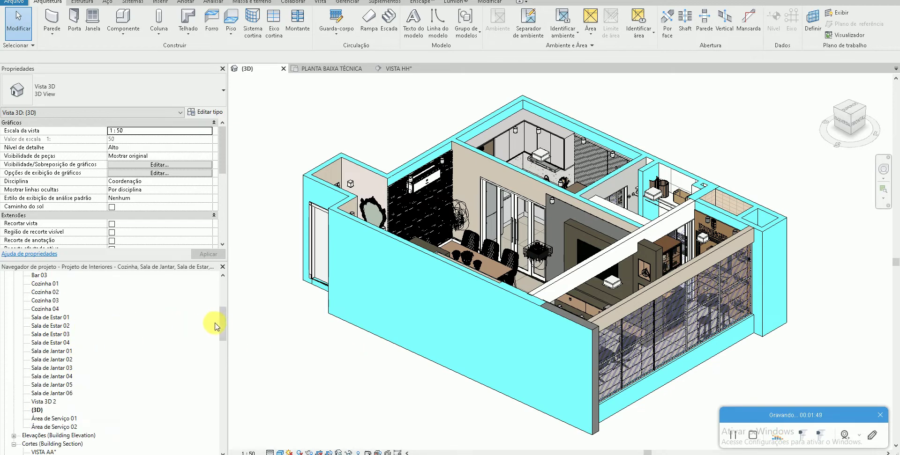
pyautogui.moveTo(223, 318); pyautogui.dragTo(223, 292)
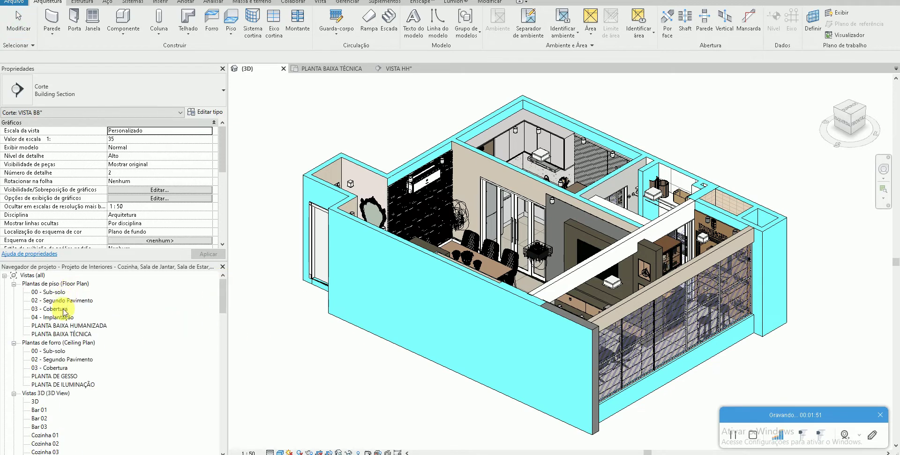
# - Open the PLANTA BAIXA HUMANIZADA plan and its Visibility/Graphics Overrides with VG
pyautogui.click(62, 327)
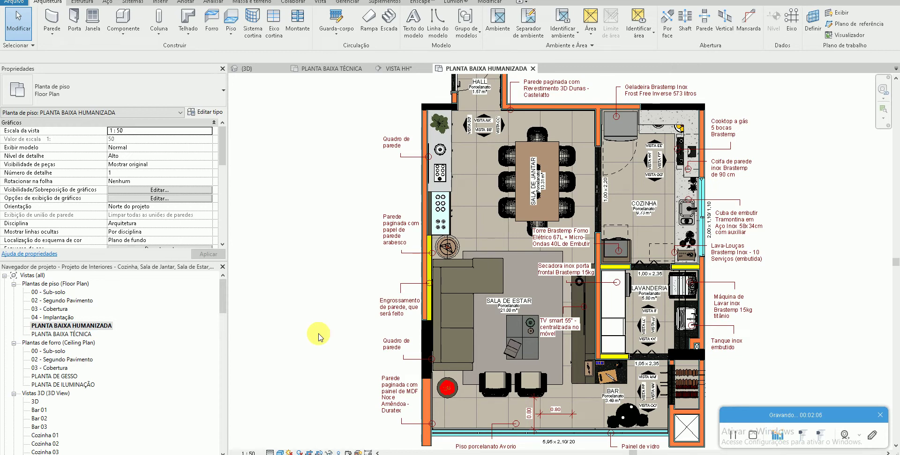
pyautogui.press('v')
pyautogui.press('g')
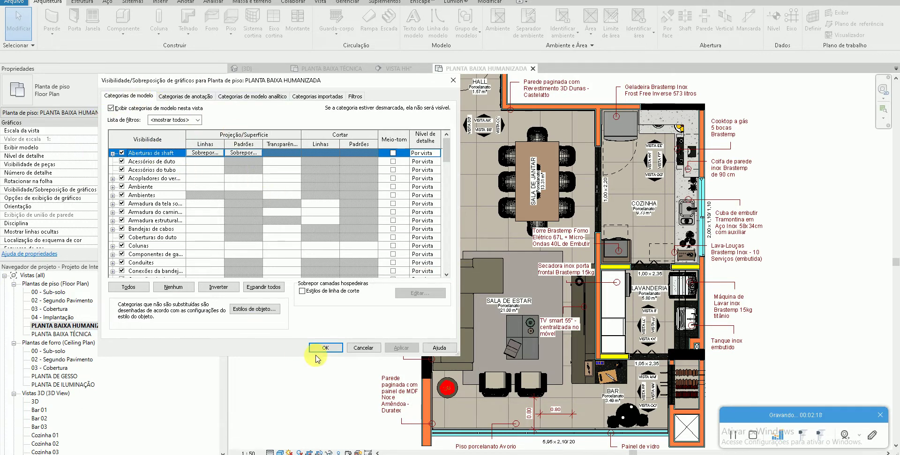
pyautogui.scroll(-1, 446, 159)
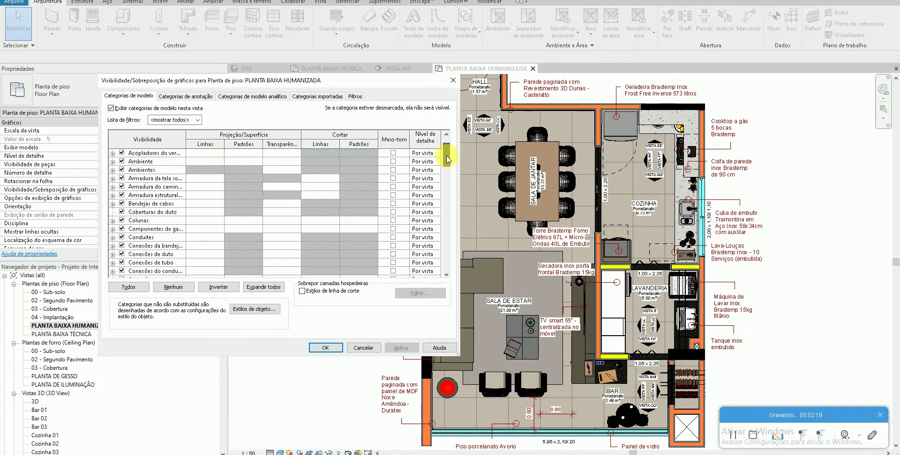
pyautogui.moveTo(448, 160)
pyautogui.mouseDown()
pyautogui.moveTo(438, 234)
pyautogui.moveTo(444, 140)
pyautogui.mouseUp()
pyautogui.click(134, 153)
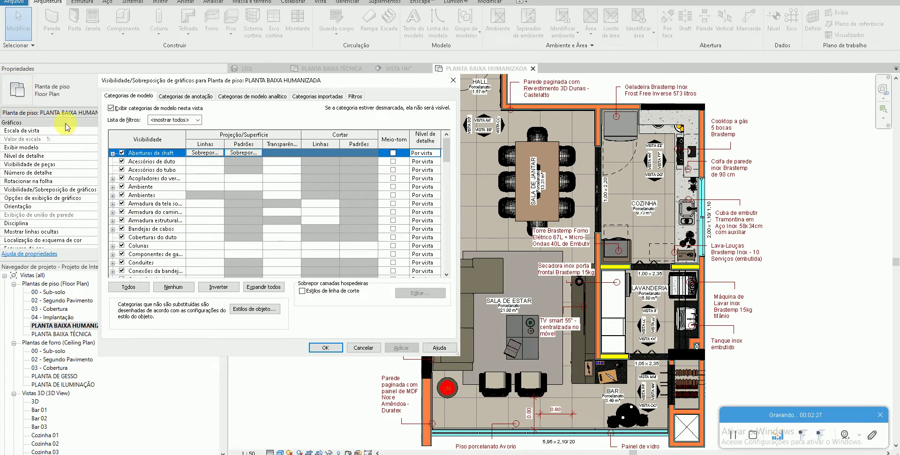
pyautogui.scroll(-1, 174, 206)
pyautogui.scroll(-1, 150, 161)
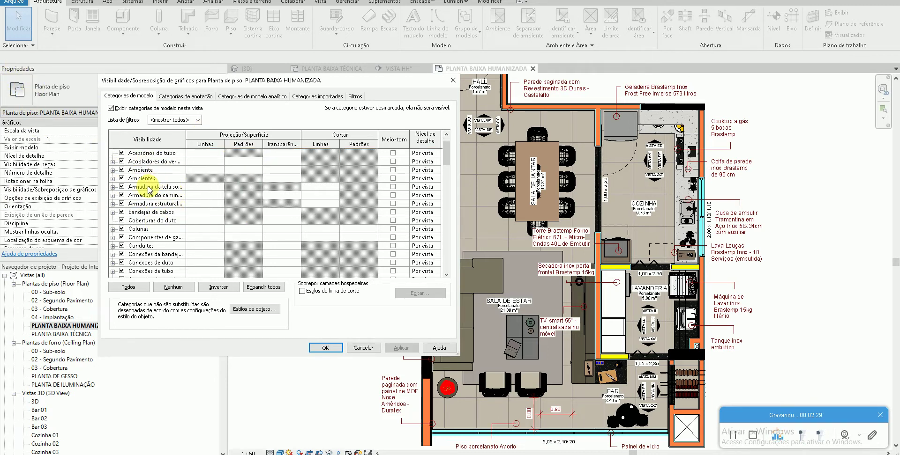
pyautogui.scroll(1, 245, 244)
pyautogui.scroll(1, 237, 214)
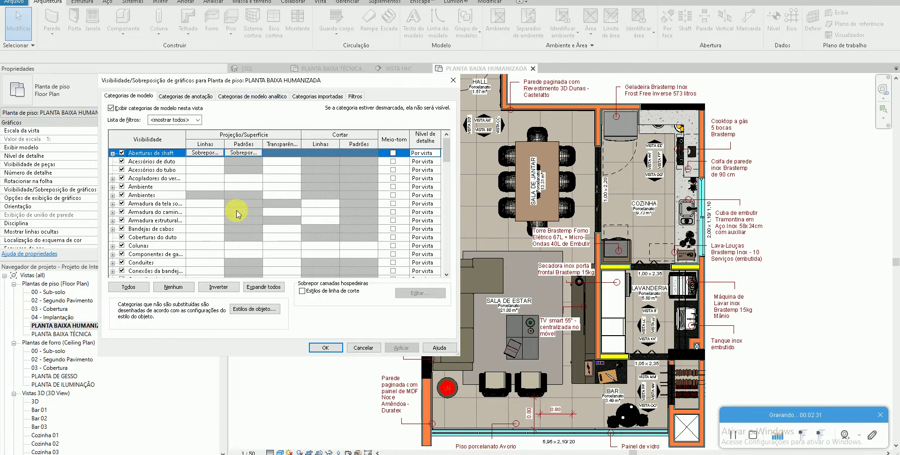
pyautogui.click(174, 98)
pyautogui.click(133, 99)
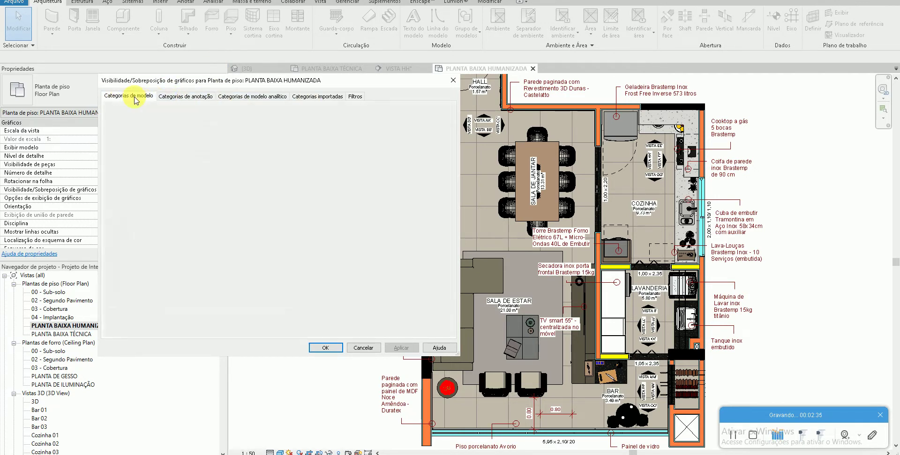
pyautogui.scroll(-1, 179, 178)
pyautogui.scroll(-2, 143, 215)
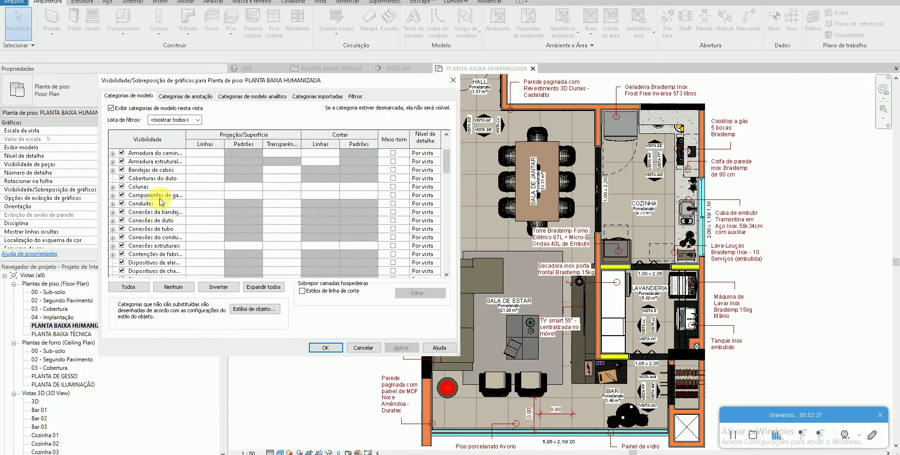
pyautogui.scroll(-2, 143, 215)
pyautogui.scroll(-2, 143, 215)
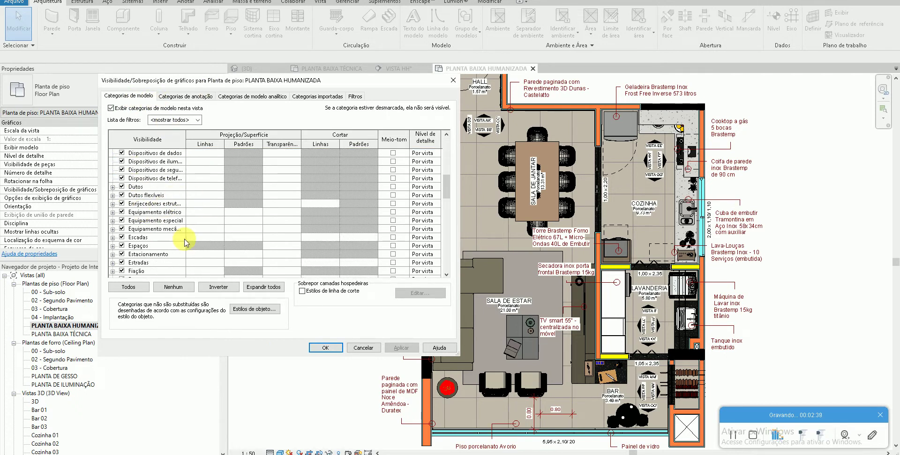
pyautogui.scroll(-1, 188, 235)
pyautogui.scroll(-1, 202, 220)
pyautogui.scroll(-1, 161, 235)
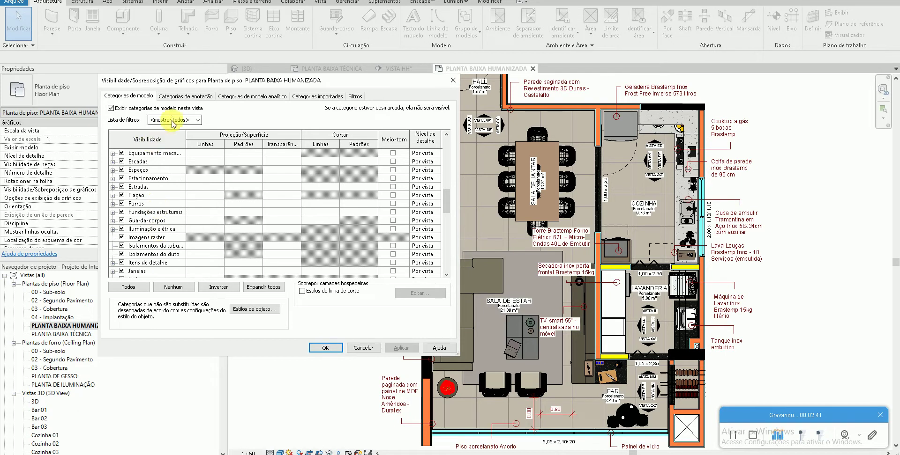
pyautogui.click(186, 96)
pyautogui.click(231, 97)
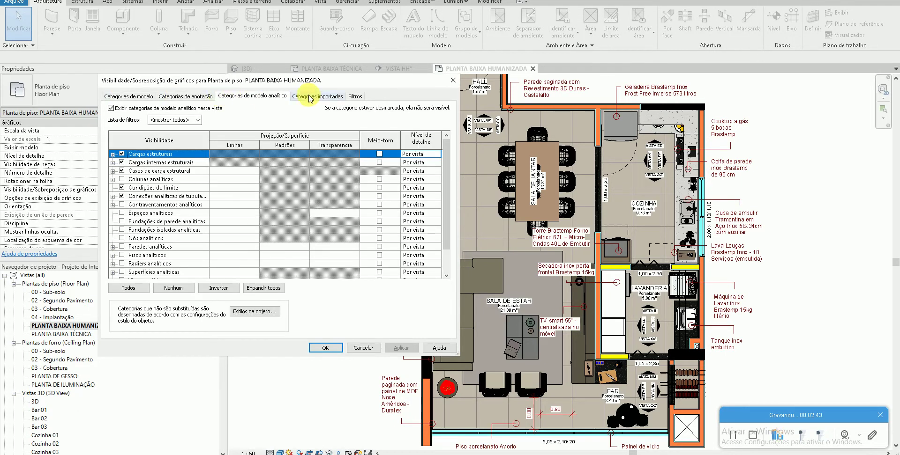
pyautogui.click(195, 96)
pyautogui.click(239, 99)
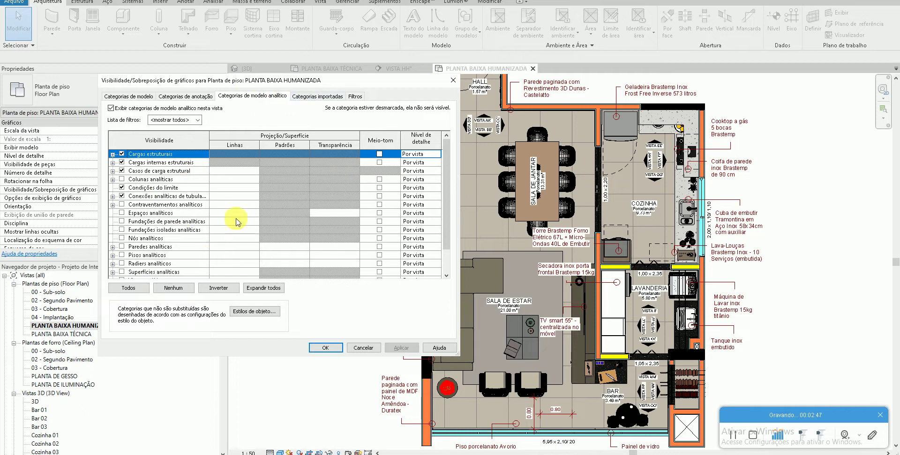
pyautogui.scroll(-1, 196, 253)
pyautogui.scroll(1, 192, 229)
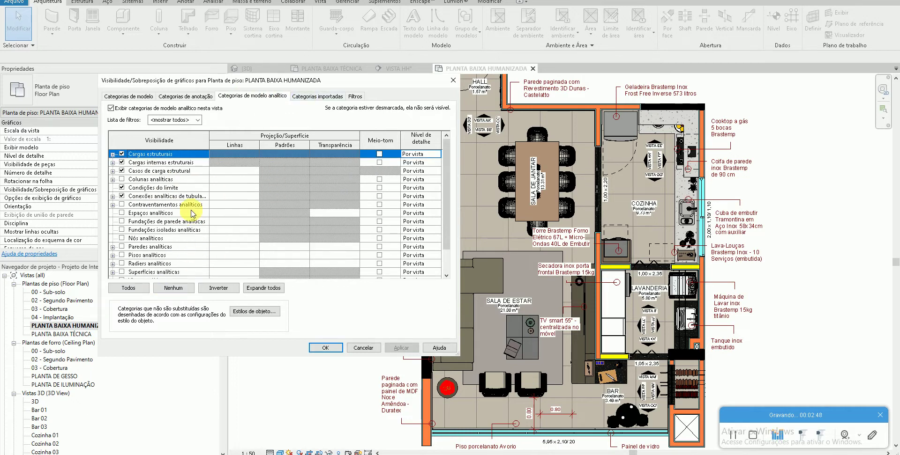
pyautogui.click(317, 96)
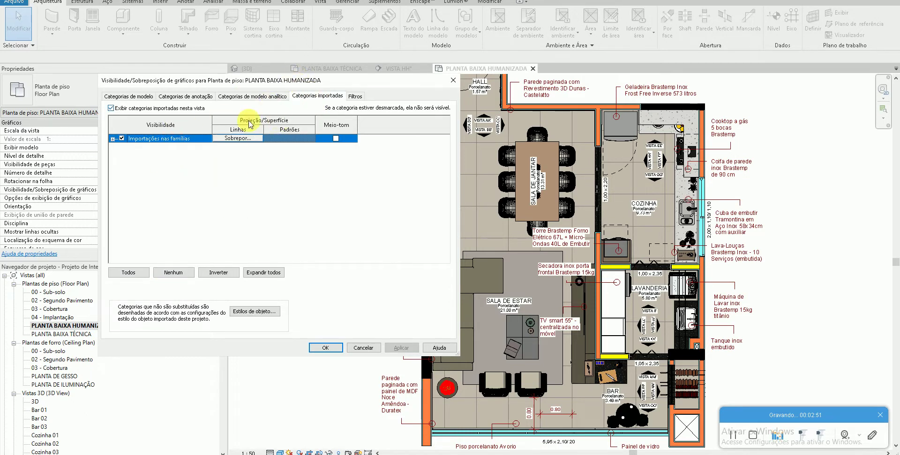
pyautogui.click(352, 97)
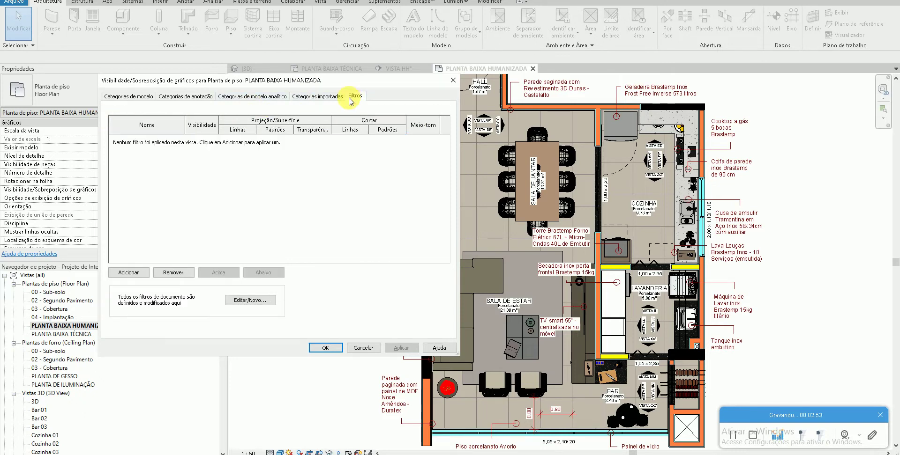
pyautogui.click(141, 98)
pyautogui.scroll(-2, 291, 231)
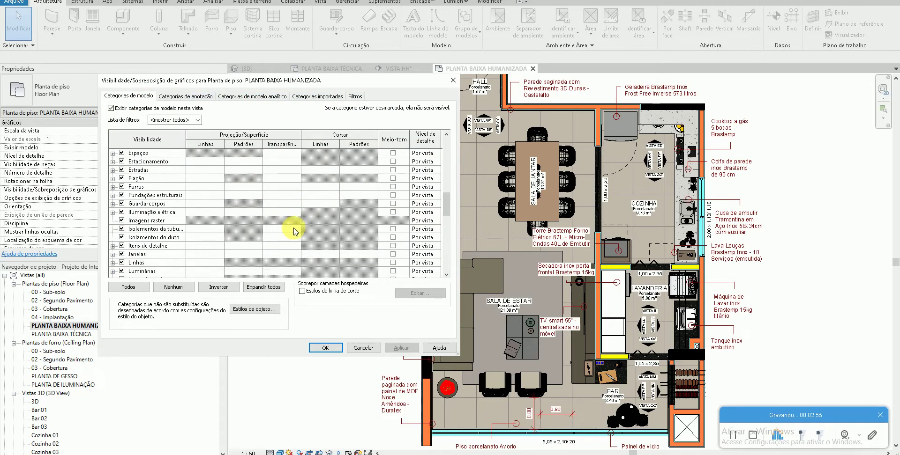
pyautogui.scroll(7, 294, 230)
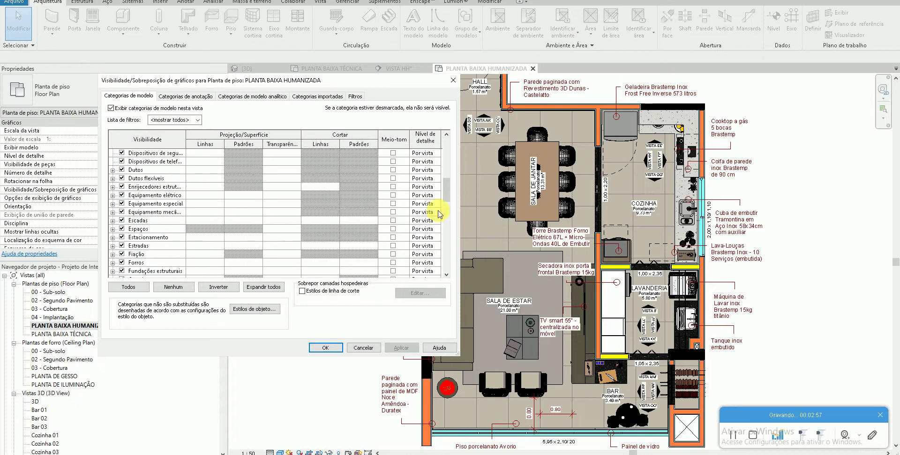
pyautogui.scroll(2, 451, 161)
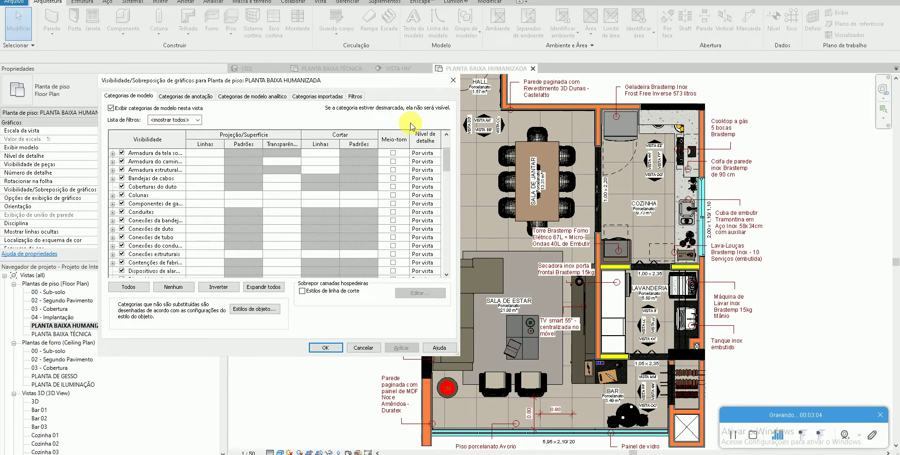
# - Move and enlarge the Visibility/Graphics dialog and scroll the category list down to the walls
pyautogui.moveTo(341, 80); pyautogui.dragTo(252, 26)
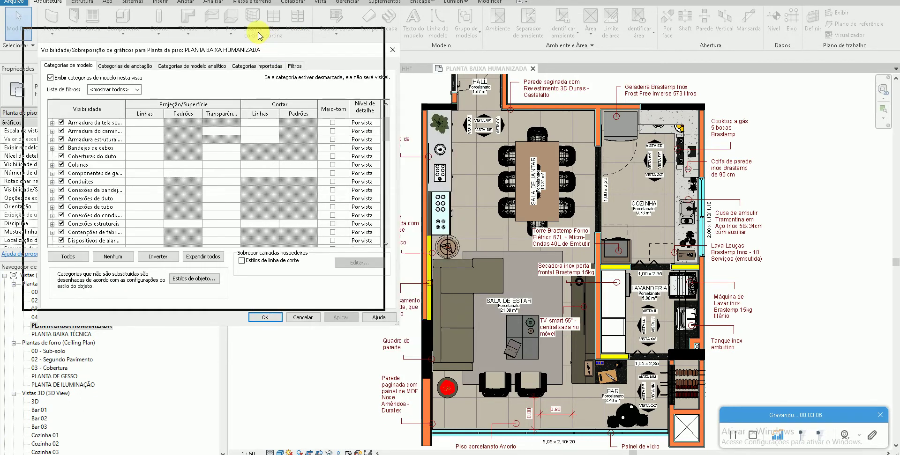
pyautogui.moveTo(205, 298); pyautogui.dragTo(206, 398)
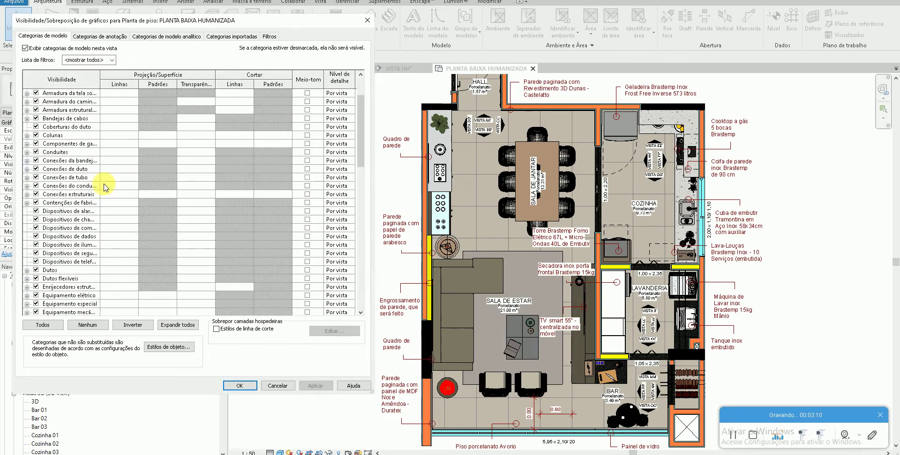
pyautogui.click(75, 271)
pyautogui.scroll(-2, 75, 271)
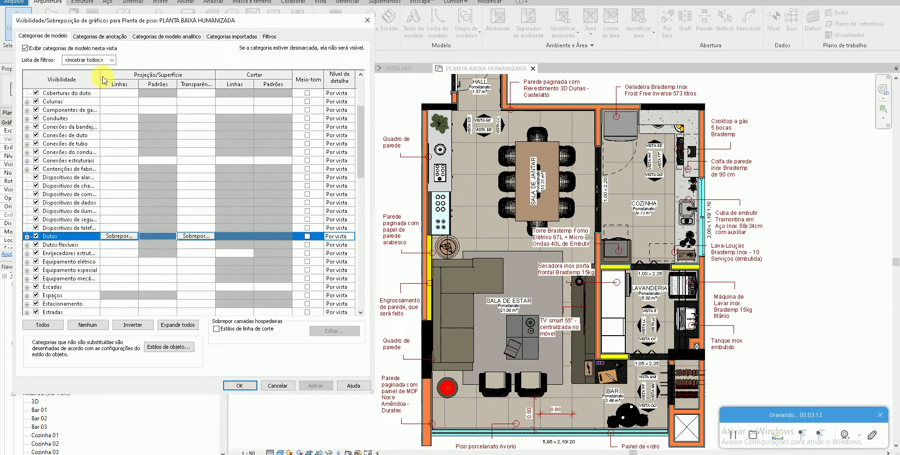
pyautogui.moveTo(100, 79); pyautogui.dragTo(116, 79)
pyautogui.scroll(-2, 97, 241)
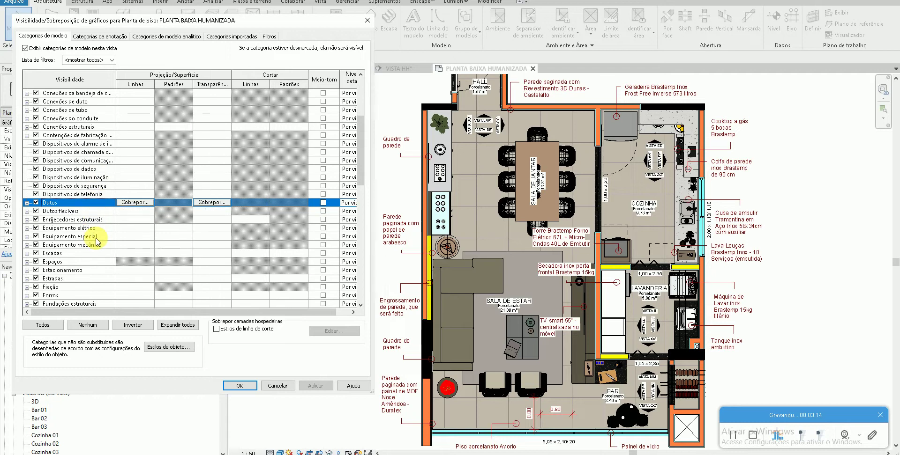
pyautogui.scroll(-2, 97, 241)
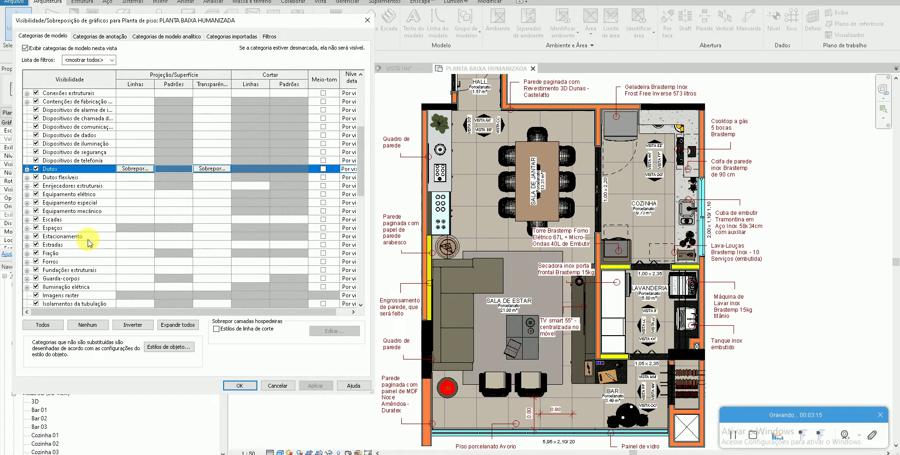
pyautogui.scroll(-1, 97, 247)
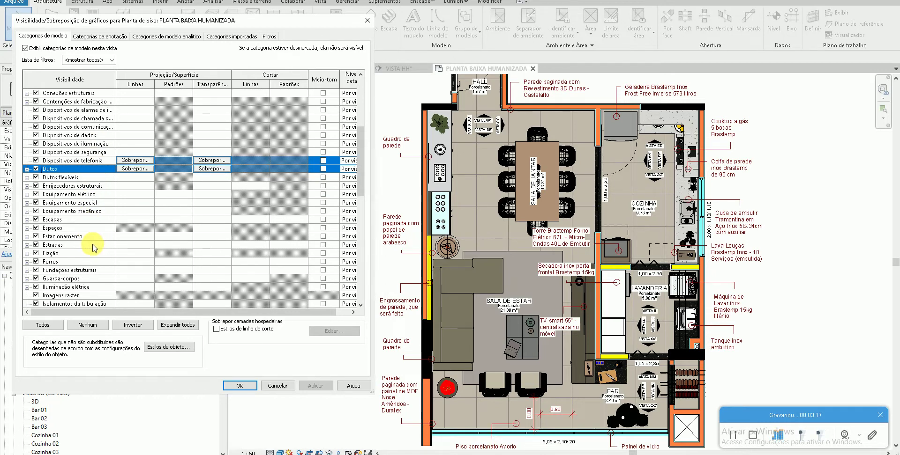
pyautogui.scroll(-4, 97, 247)
pyautogui.scroll(-1, 95, 246)
pyautogui.scroll(-2, 39, 263)
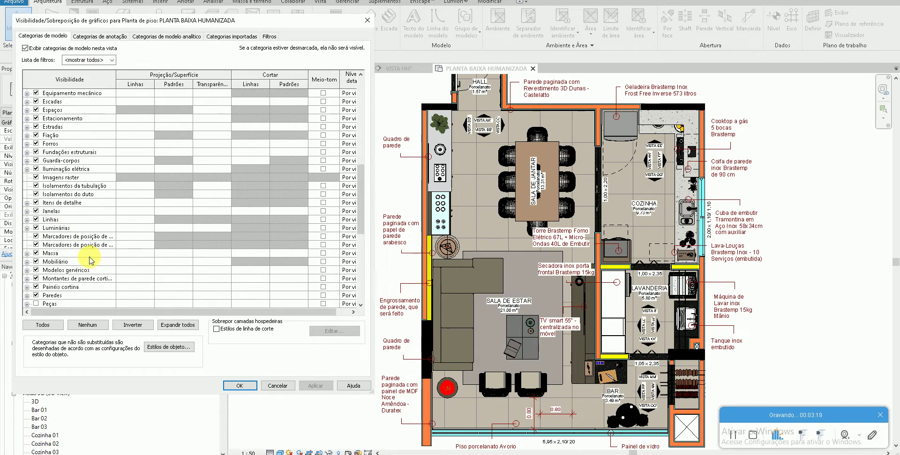
# - Open the Paredes line overrides, close them unchanged, and accept the dialog with OK
pyautogui.click(61, 296)
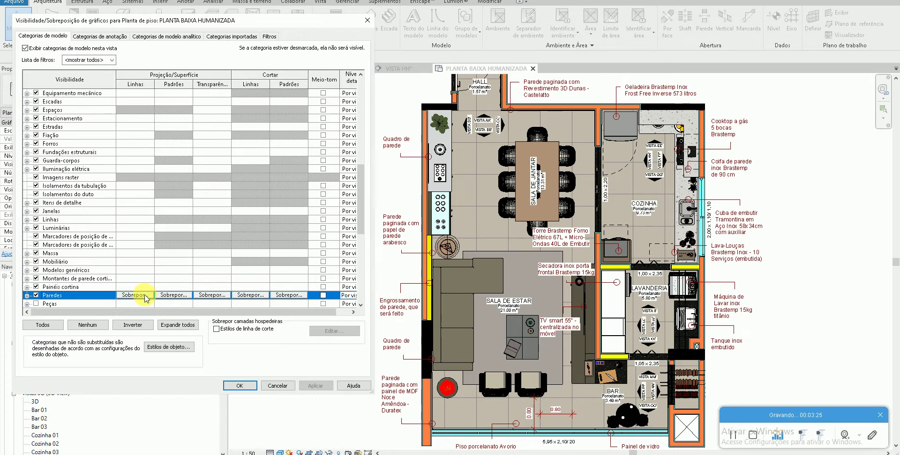
pyautogui.click(139, 296)
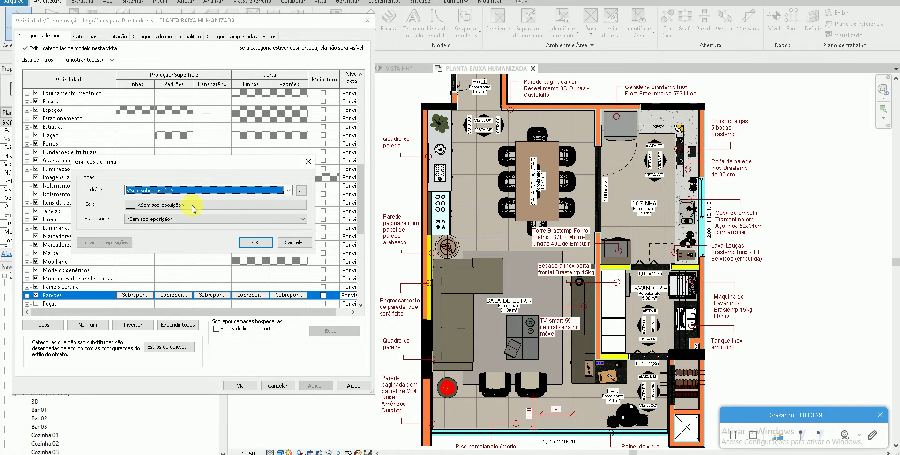
pyautogui.click(294, 242)
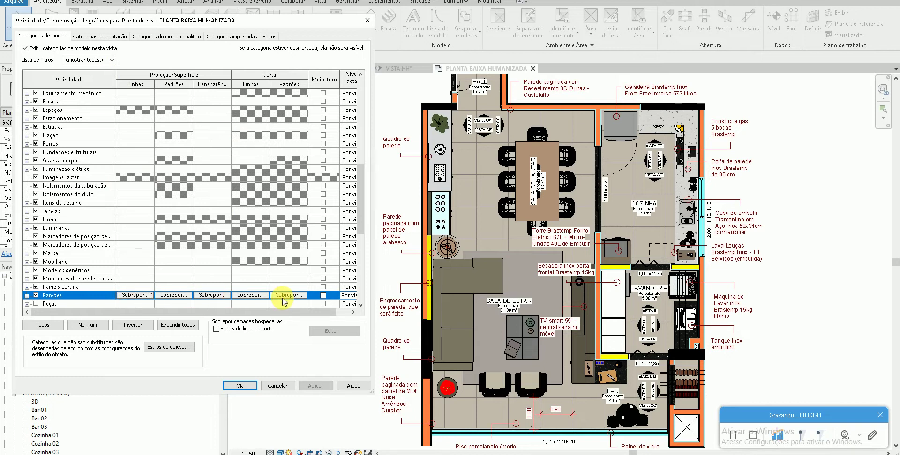
pyautogui.click(244, 385)
# - Inspect the selected wall's _Reboco layer material via its type properties, then cancel out of every dialog
pyautogui.click(423, 411)
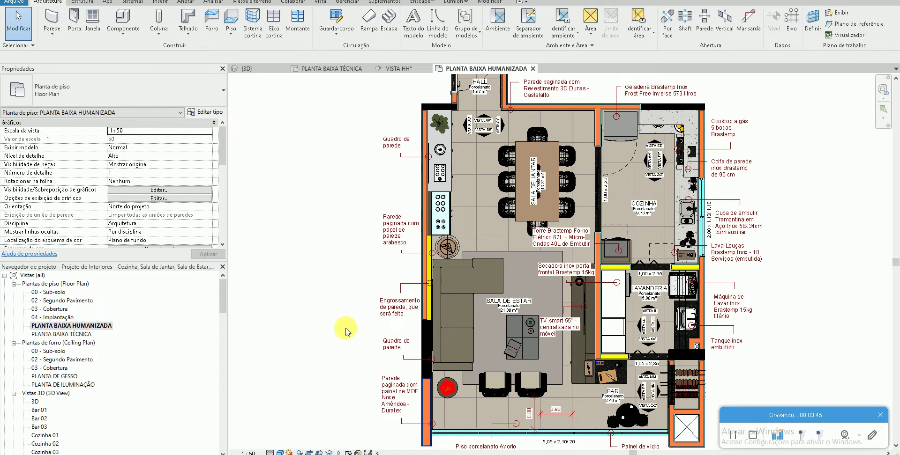
pyautogui.click(213, 112)
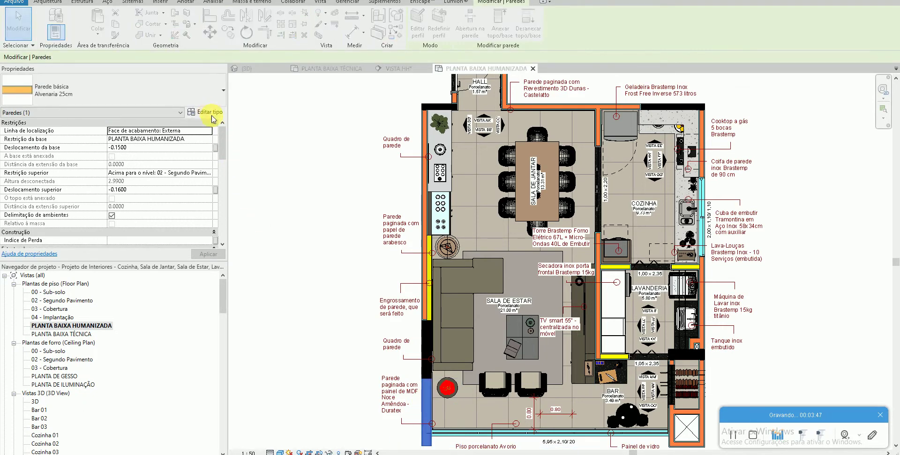
pyautogui.click(300, 130)
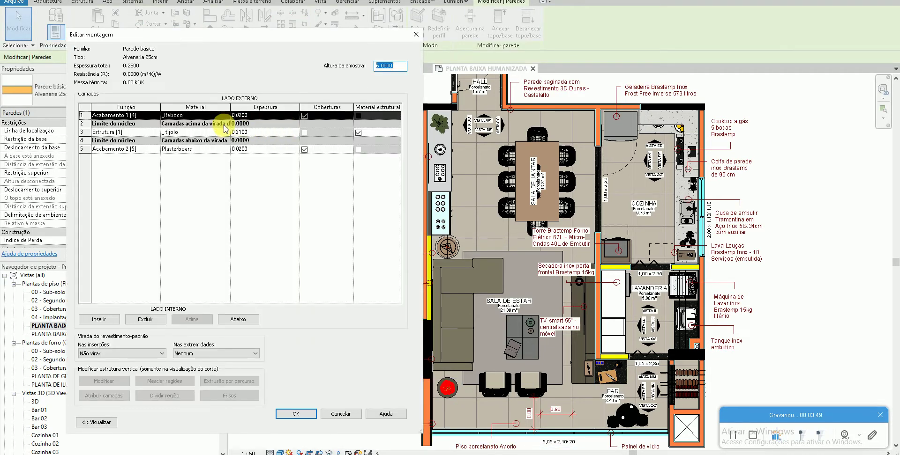
pyautogui.click(226, 117)
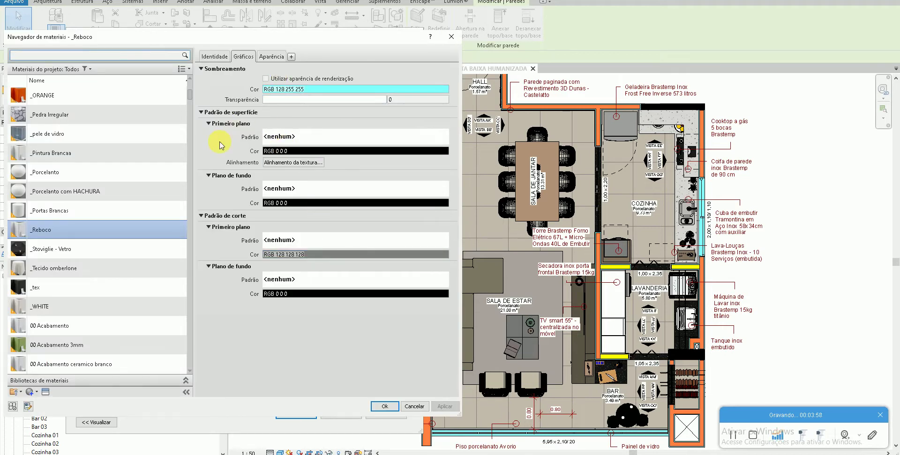
pyautogui.click(420, 407)
pyautogui.click(345, 412)
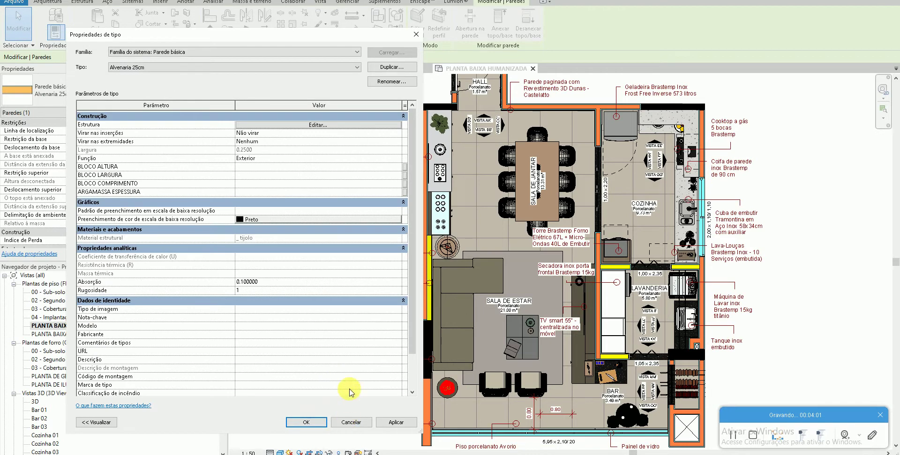
pyautogui.click(344, 422)
pyautogui.press('Escape')
# - Reopen Visibility/Graphics with VG and select the Paredes category
pyautogui.press('v')
pyautogui.press('g')
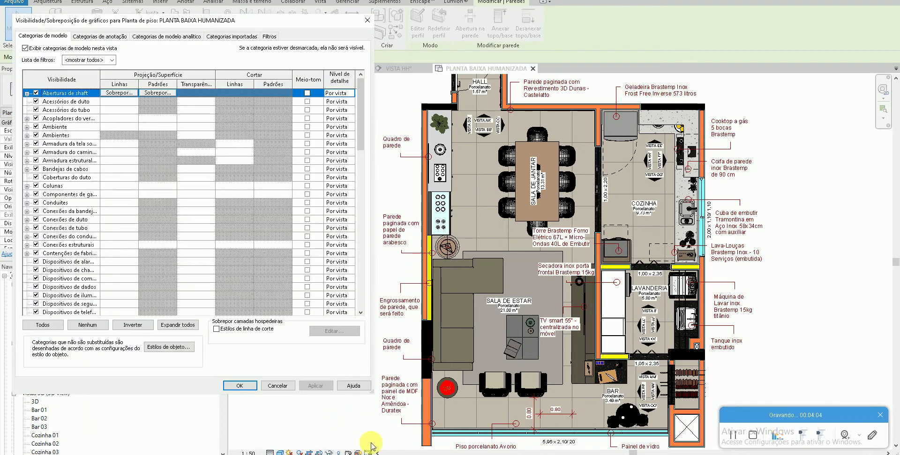
pyautogui.scroll(-2, 112, 150)
pyautogui.scroll(-3, 176, 211)
pyautogui.scroll(-2, 263, 187)
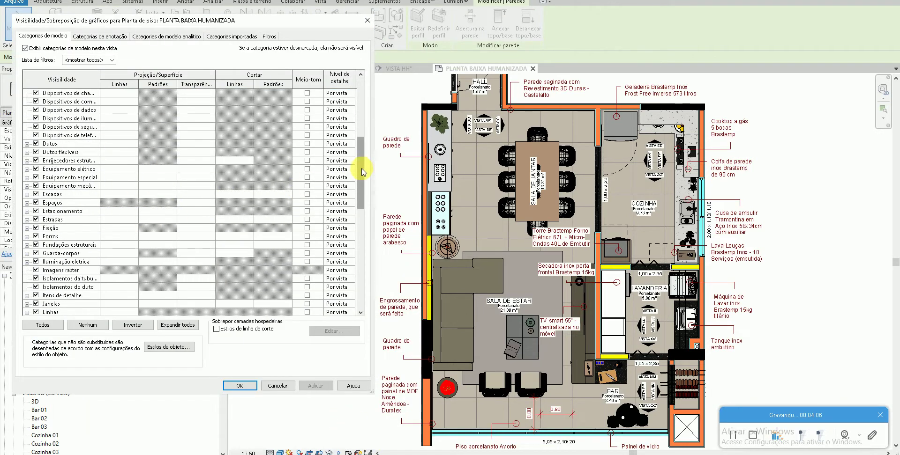
pyautogui.moveTo(363, 172); pyautogui.dragTo(359, 239)
pyautogui.click(78, 178)
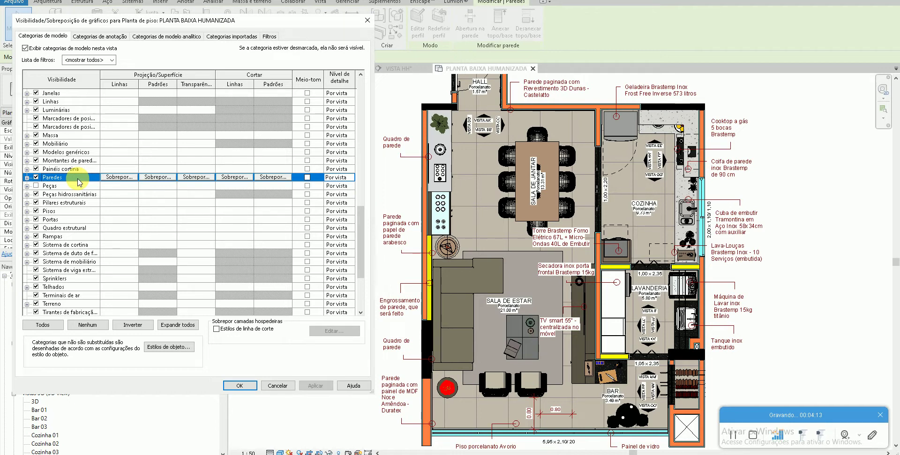
# - Set the Paredes cut line weight to 1, apply it, and close the dialog
pyautogui.click(246, 178)
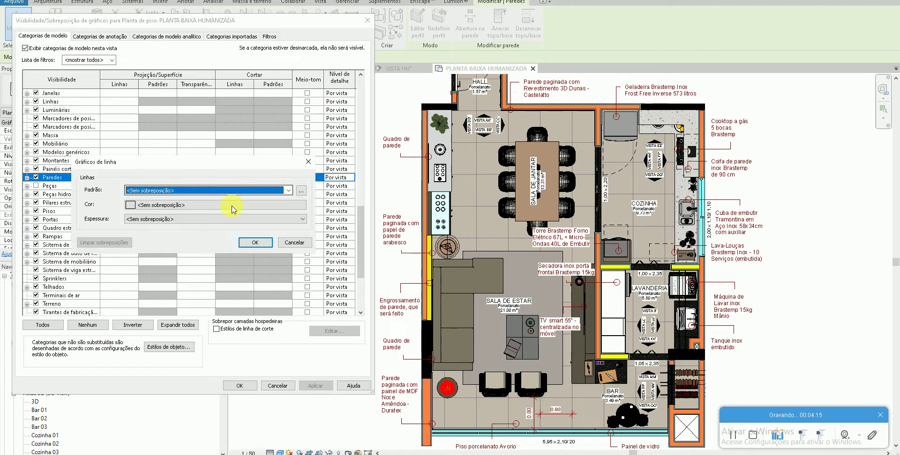
pyautogui.click(155, 219)
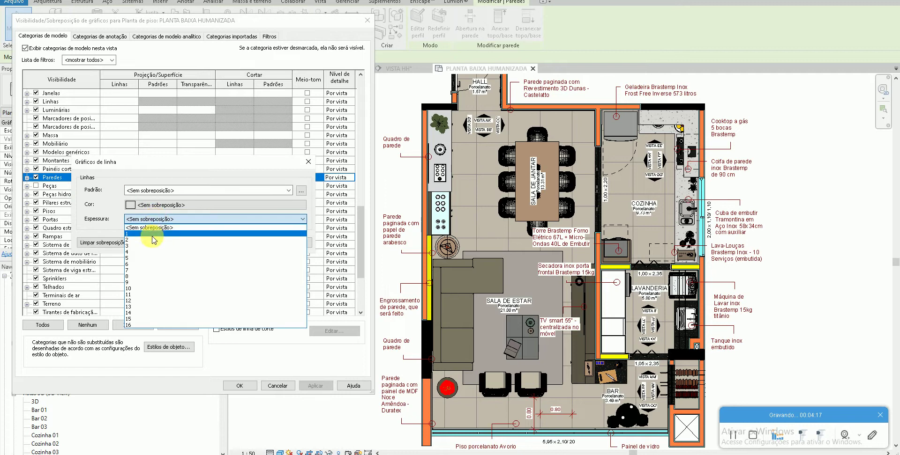
pyautogui.click(154, 234)
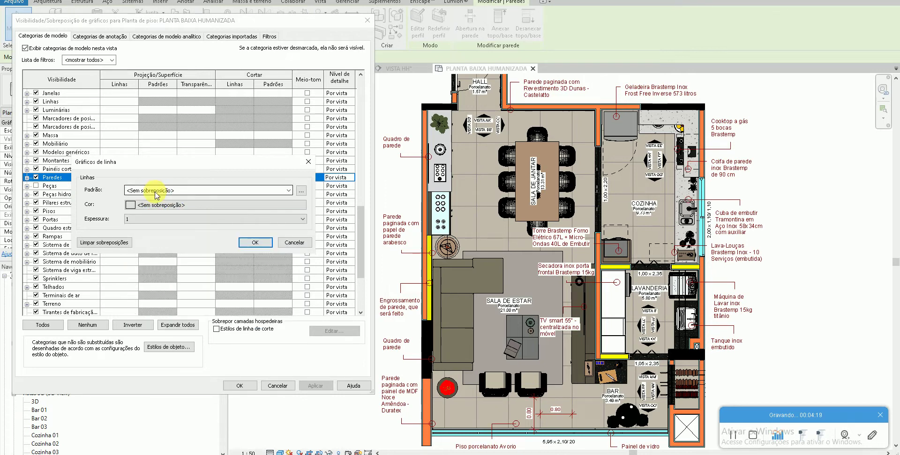
pyautogui.click(247, 242)
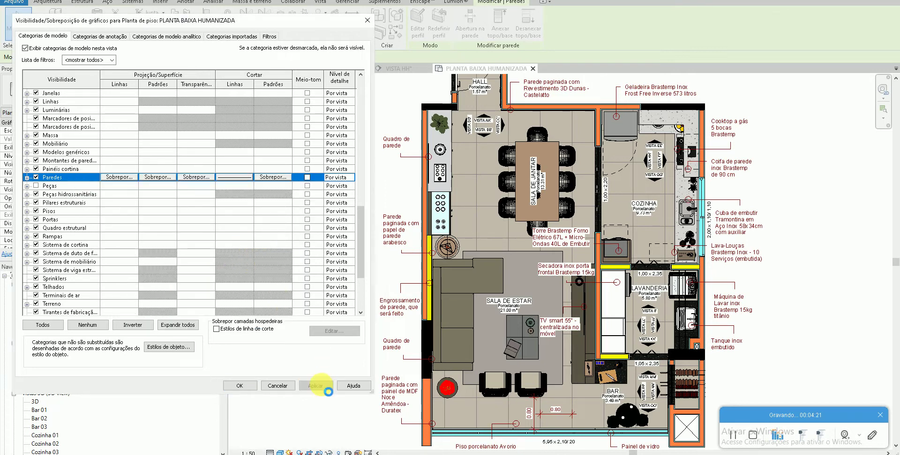
pyautogui.click(328, 386)
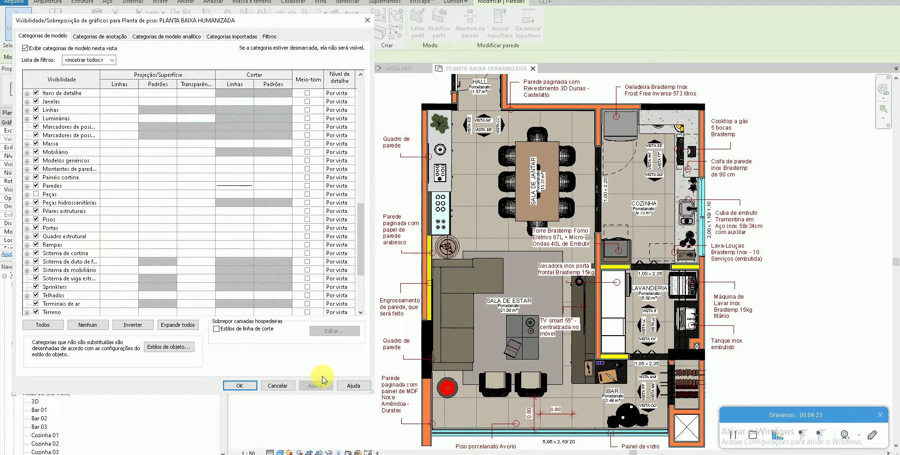
pyautogui.click(255, 387)
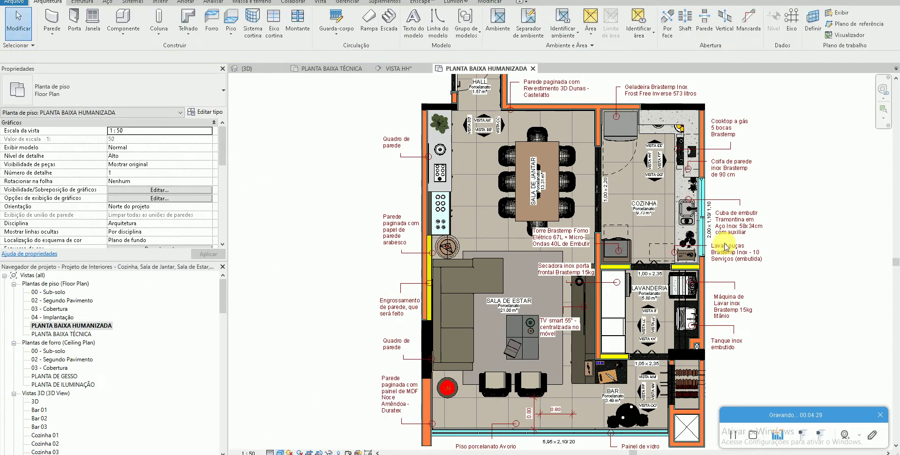
# - Zoom and pan the plan to show the living room and bar
pyautogui.click(731, 231)
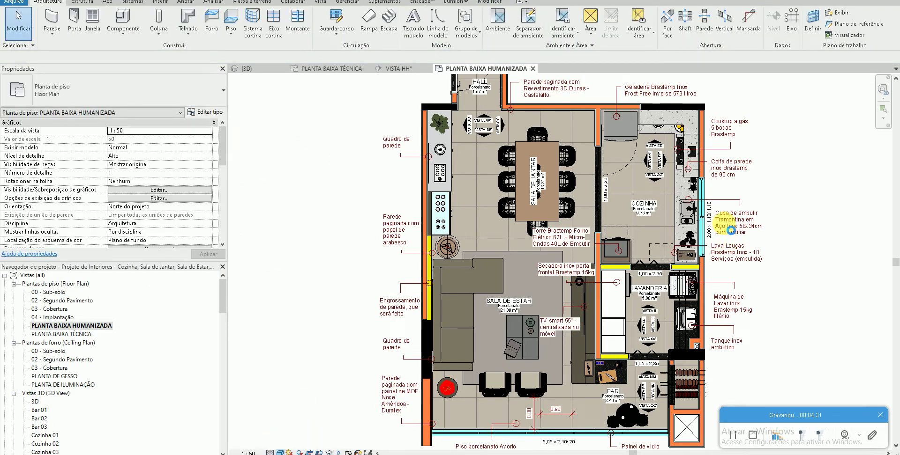
pyautogui.scroll(2, 725, 223)
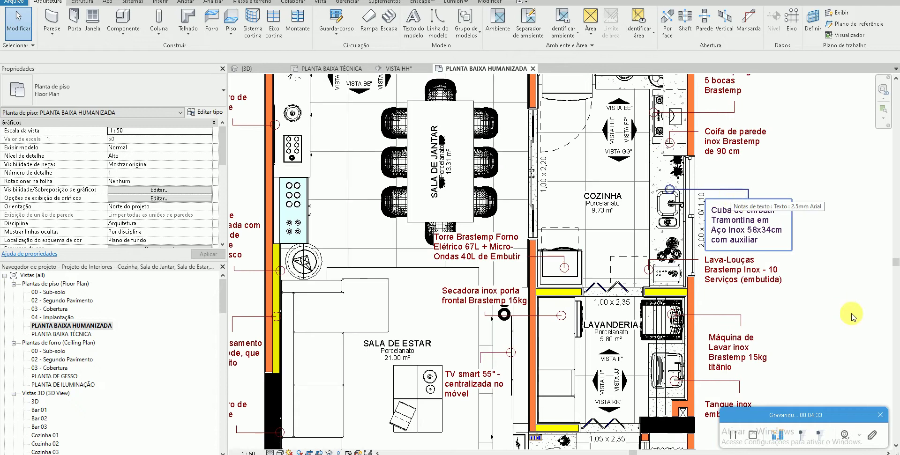
pyautogui.scroll(2, 847, 256)
pyautogui.scroll(-1, 810, 272)
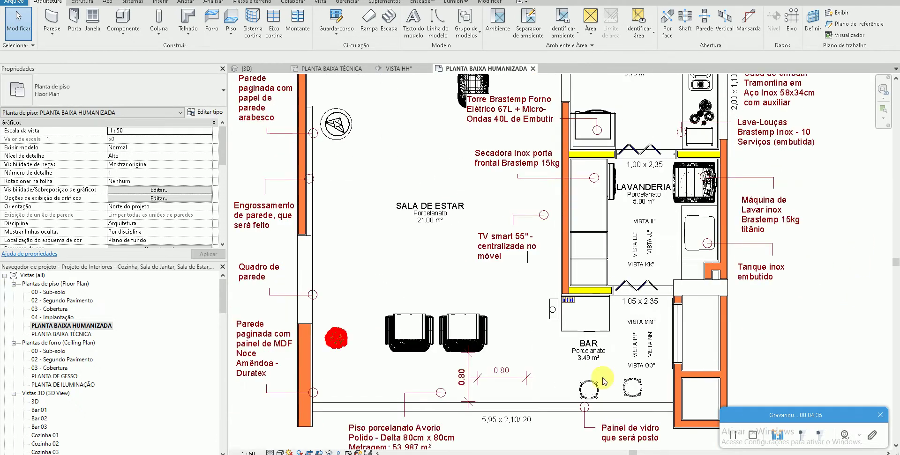
pyautogui.scroll(2, 478, 430)
pyautogui.moveTo(328, 433); pyautogui.dragTo(352, 426, button='middle')
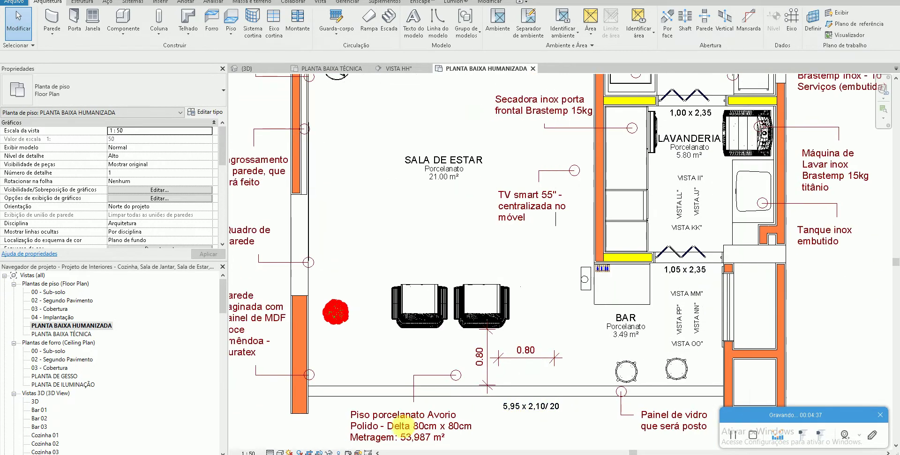
# - Reopen Visibility/Graphics with VG and apply Halftone to the Paredes category
pyautogui.press('v')
pyautogui.press('g')
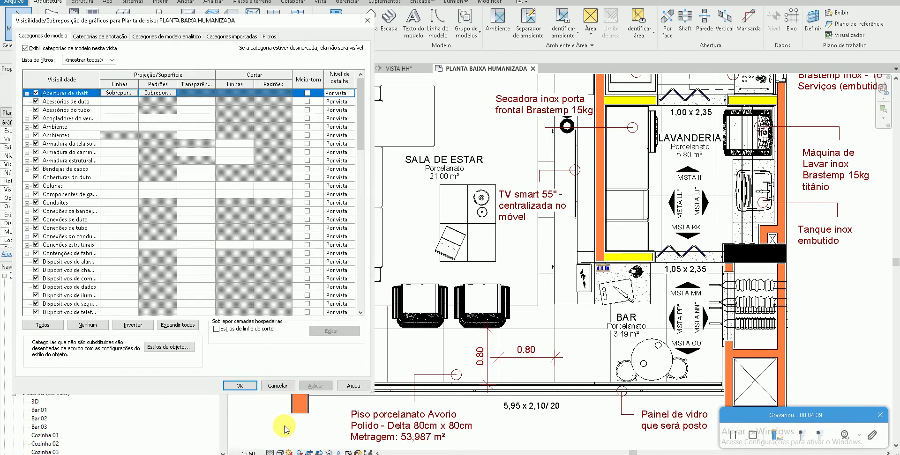
pyautogui.scroll(-3, 227, 236)
pyautogui.scroll(-5, 225, 237)
pyautogui.scroll(-2, 225, 236)
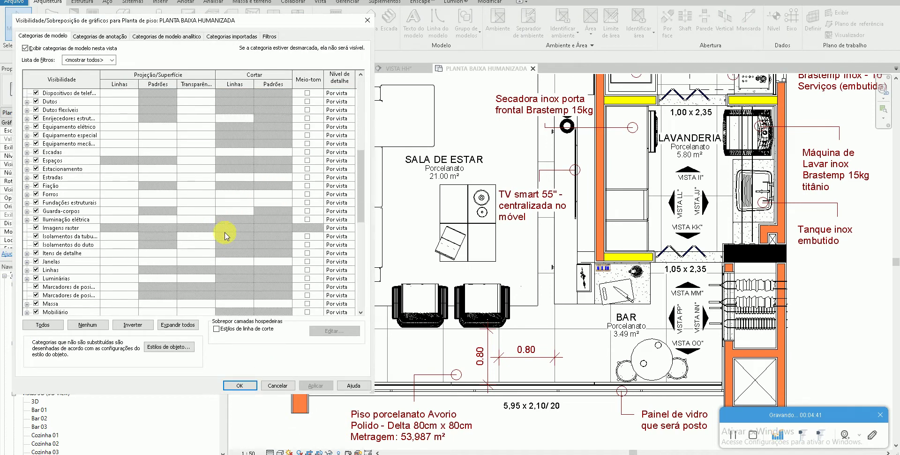
pyautogui.scroll(-3, 221, 231)
pyautogui.scroll(-2, 221, 231)
pyautogui.click(141, 229)
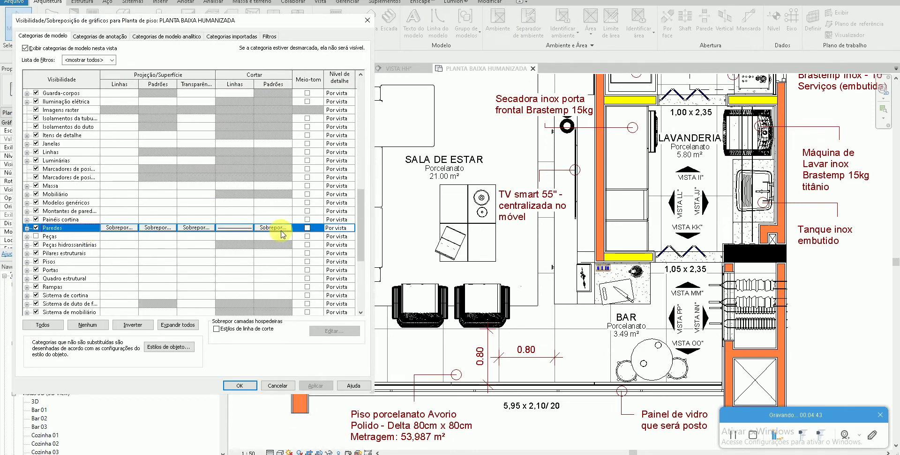
pyautogui.click(307, 228)
pyautogui.click(316, 386)
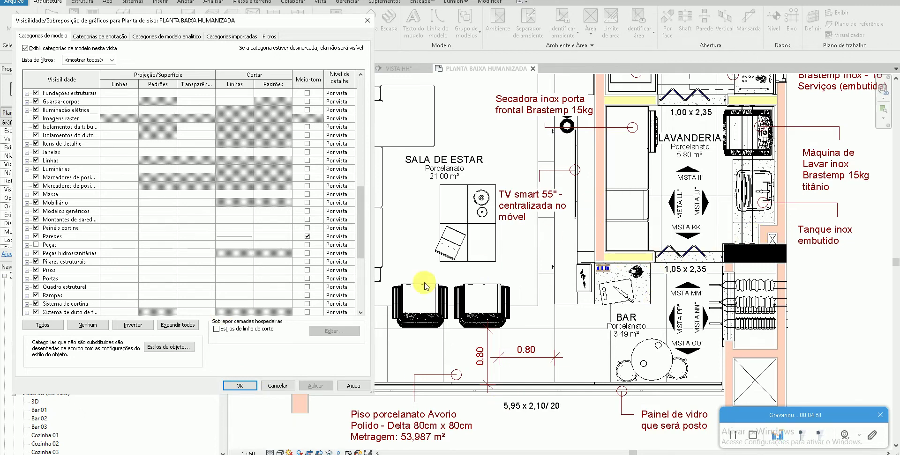
# - Turn Halftone off for Paredes and apply the walls back at full tone
pyautogui.click(106, 235)
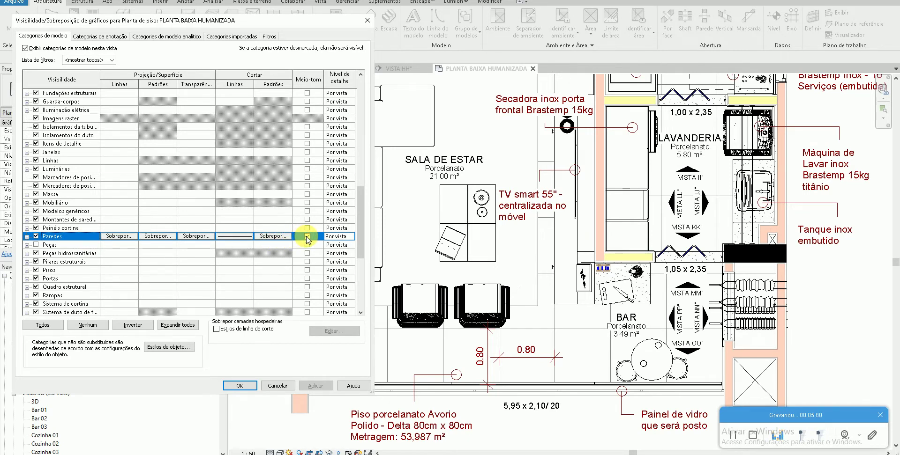
pyautogui.click(307, 237)
pyautogui.click(315, 385)
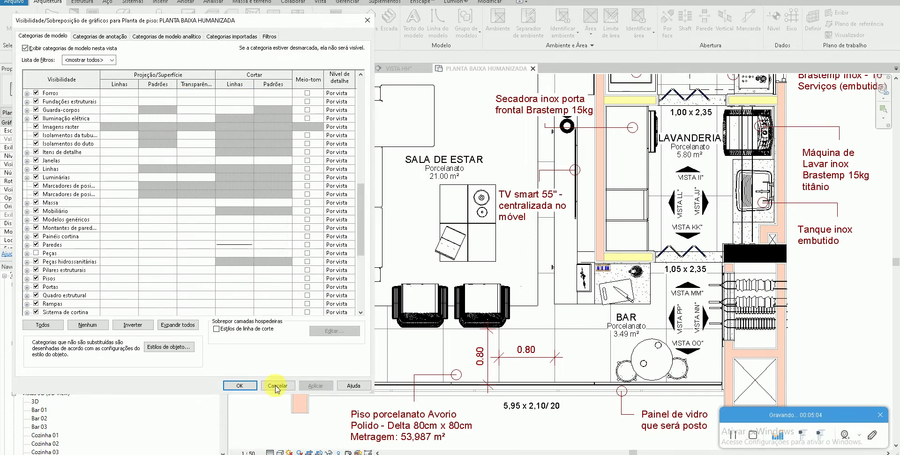
pyautogui.click(245, 386)
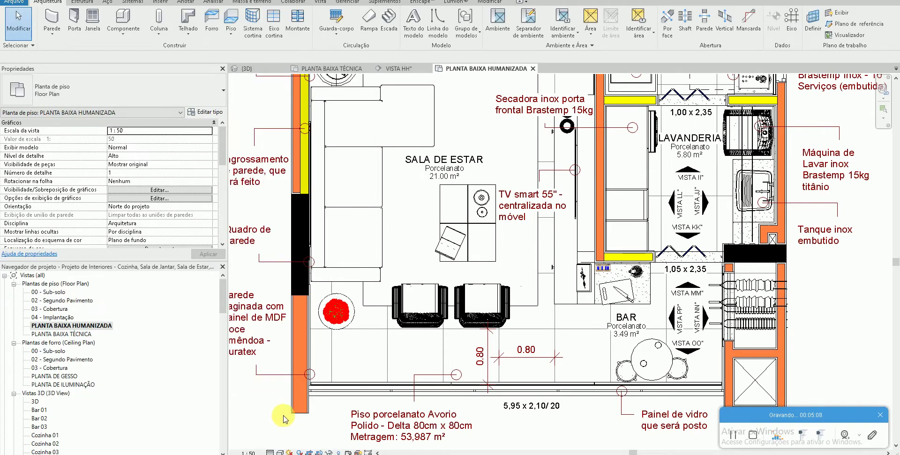
pyautogui.scroll(2, 284, 416)
pyautogui.scroll(1, 284, 416)
pyautogui.scroll(1, 320, 417)
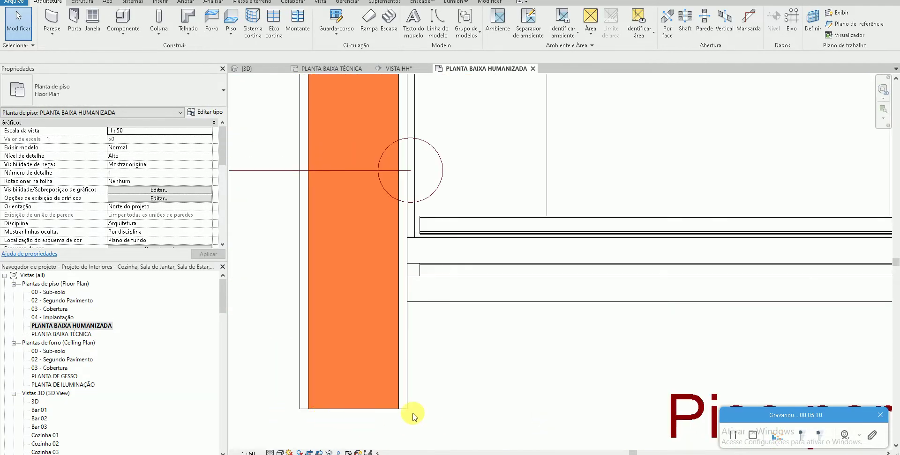
pyautogui.scroll(-3, 426, 351)
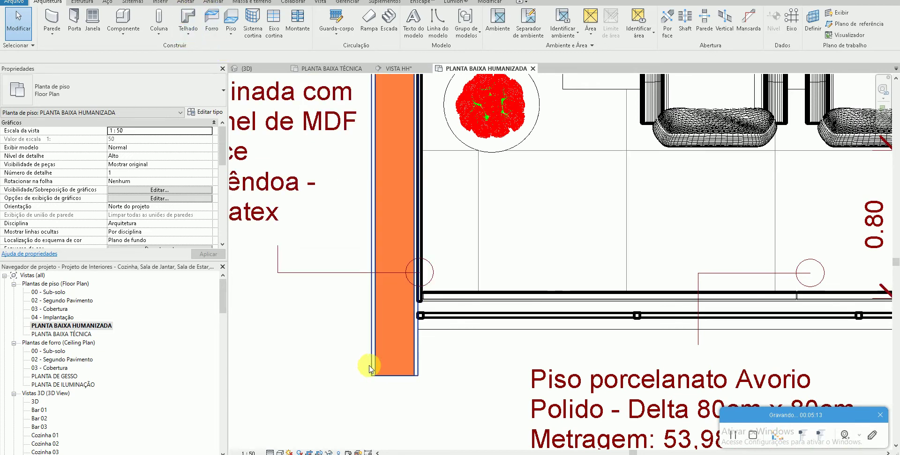
pyautogui.scroll(-2, 347, 372)
pyautogui.scroll(-1, 347, 371)
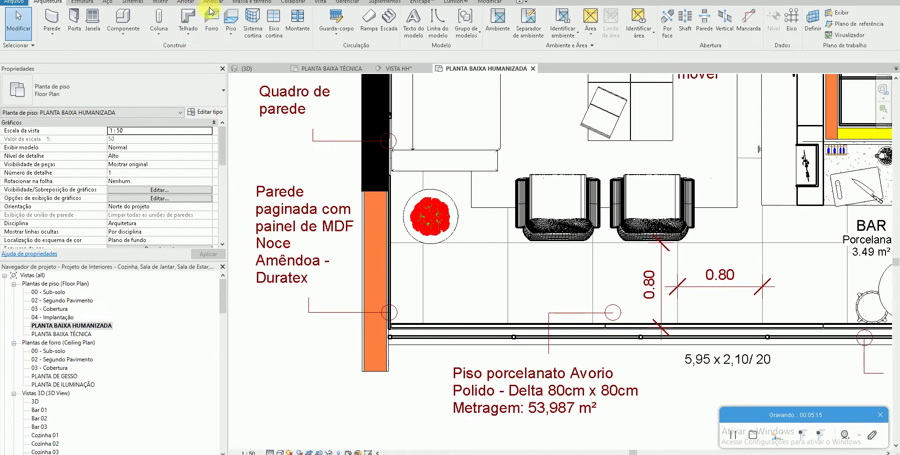
pyautogui.scroll(-1, 365, 312)
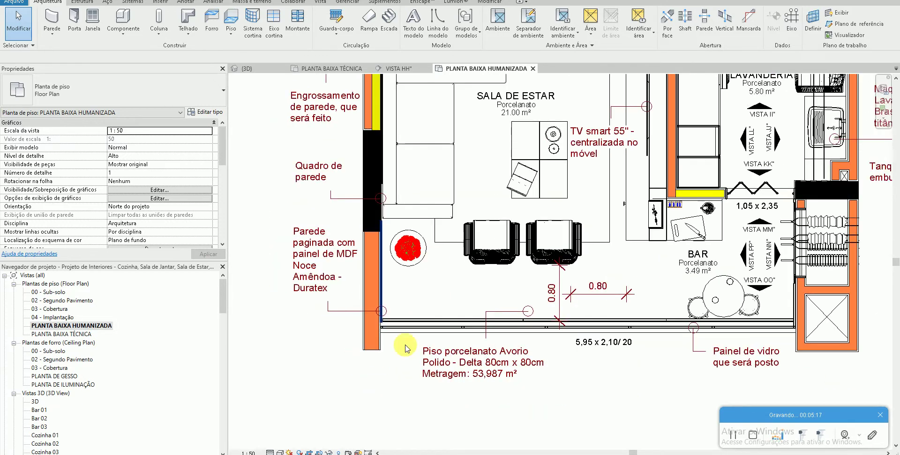
pyautogui.scroll(-1, 361, 357)
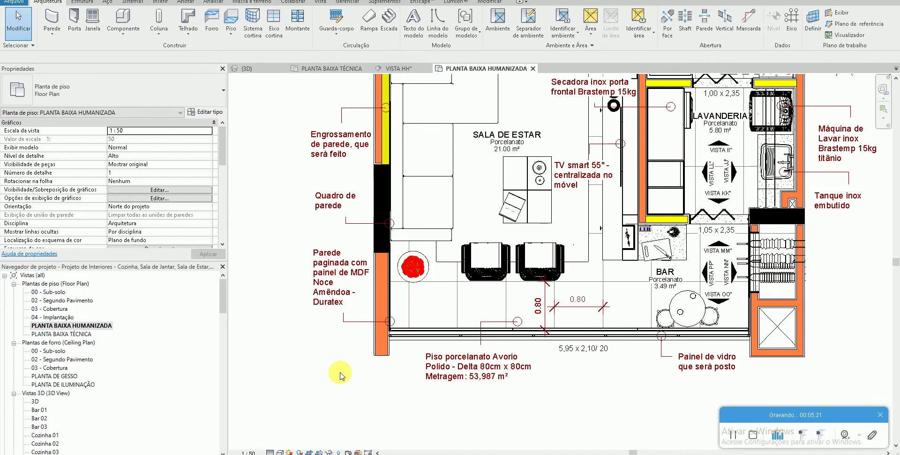
pyautogui.press('v')
pyautogui.press('g')
pyautogui.scroll(-2, 237, 227)
pyautogui.scroll(-3, 217, 231)
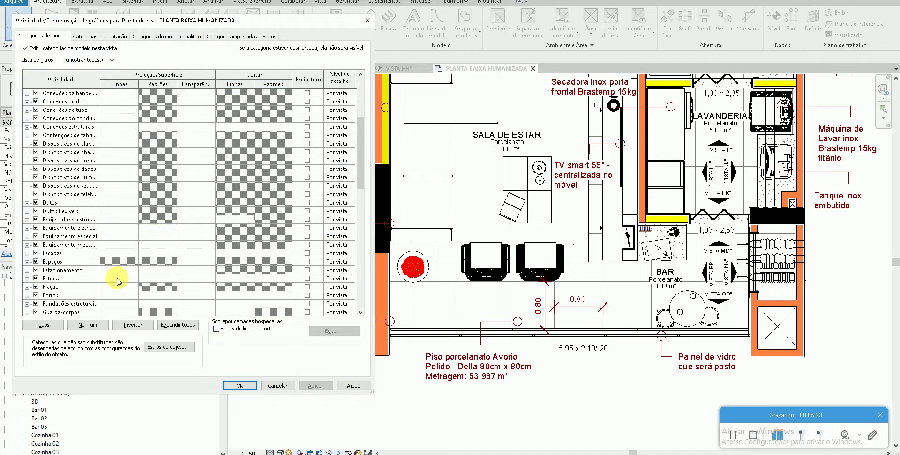
# - Set the Paredes cut line weight to 2 and apply it to the plan
pyautogui.scroll(-2, 117, 281)
pyautogui.scroll(-2, 117, 282)
pyautogui.scroll(-2, 117, 281)
pyautogui.click(69, 297)
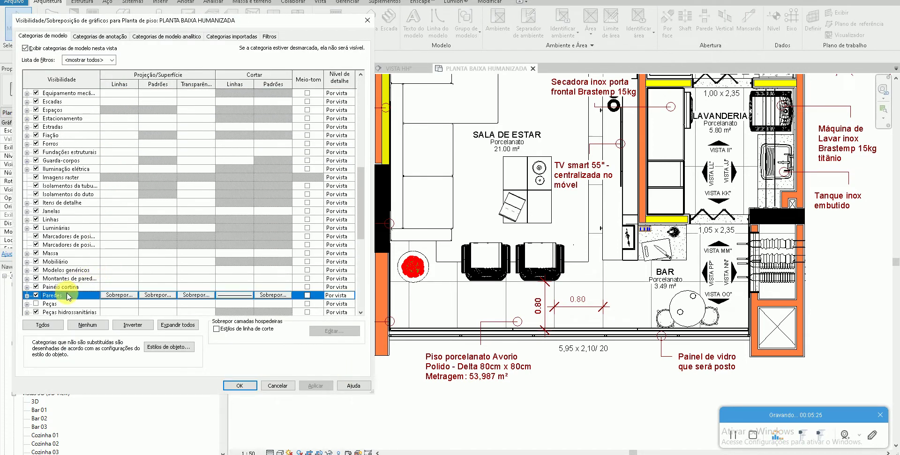
pyautogui.click(242, 297)
pyautogui.click(242, 296)
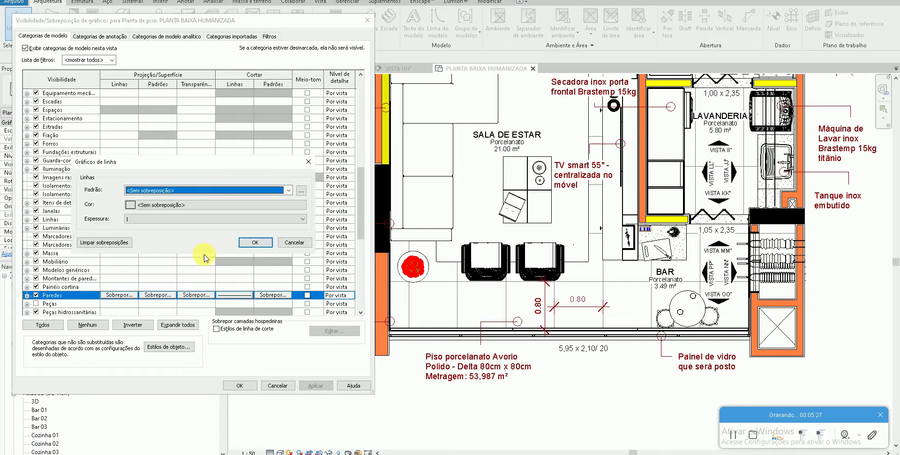
pyautogui.click(165, 219)
pyautogui.click(151, 237)
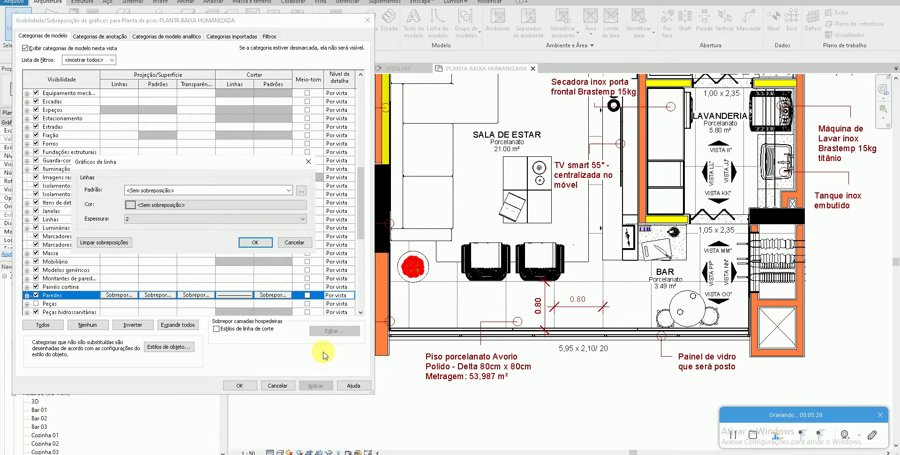
pyautogui.click(255, 242)
pyautogui.click(307, 385)
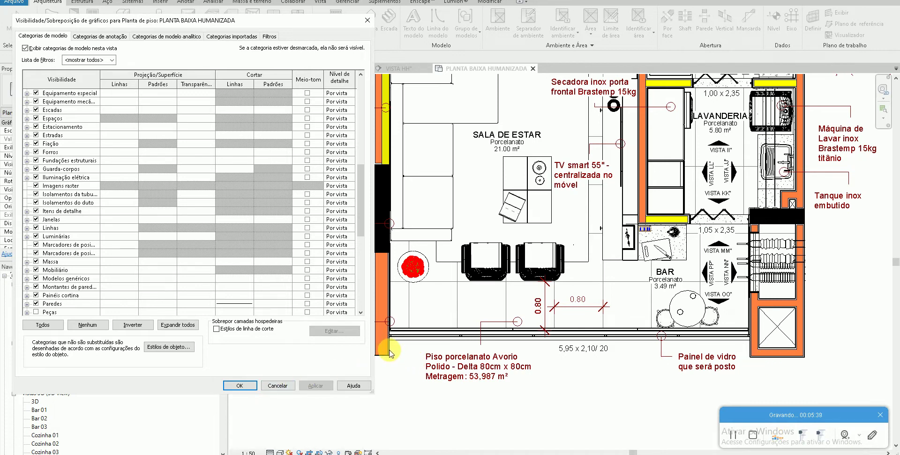
# - Raise the Paredes cut line weight to 5, apply it, and close the overrides dialog
pyautogui.click(245, 303)
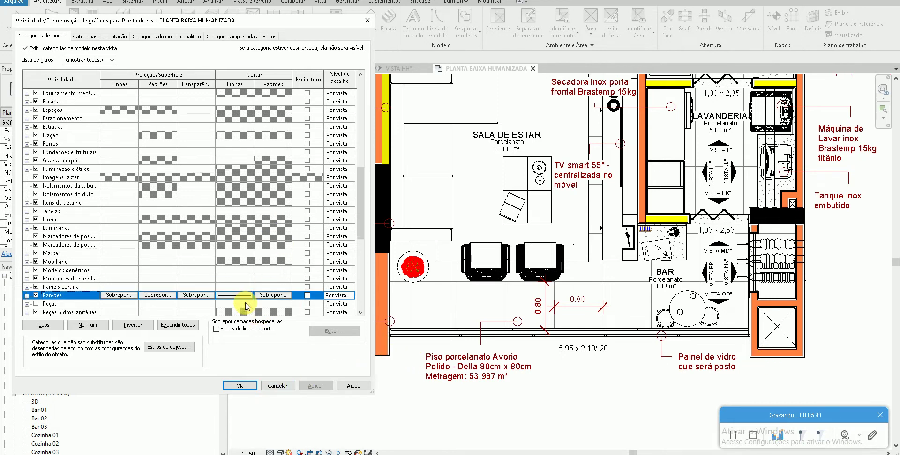
pyautogui.click(245, 296)
pyautogui.click(206, 219)
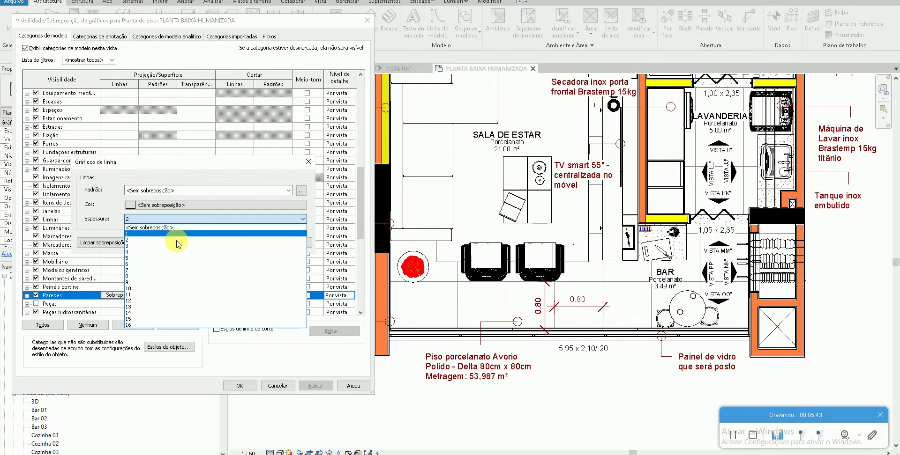
pyautogui.click(158, 265)
pyautogui.click(255, 242)
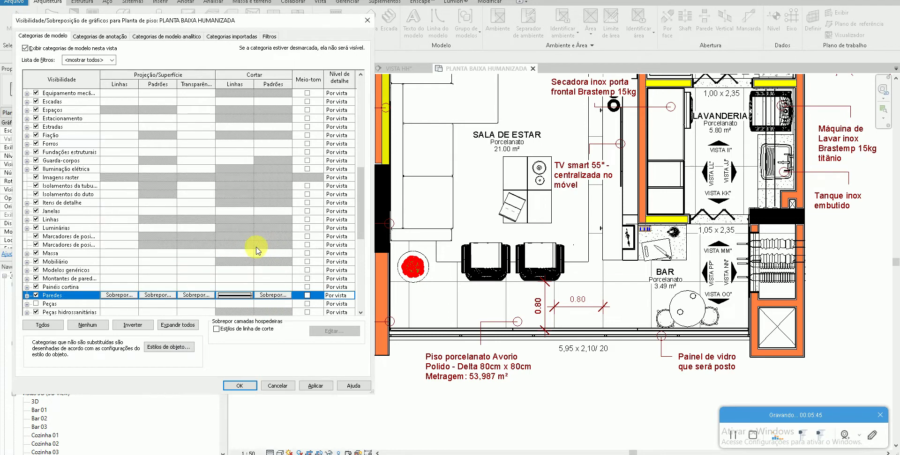
pyautogui.click(310, 385)
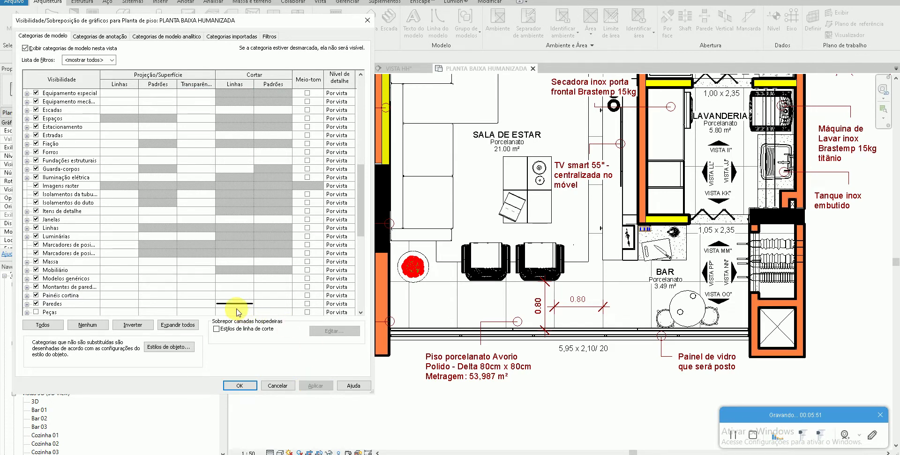
pyautogui.click(238, 385)
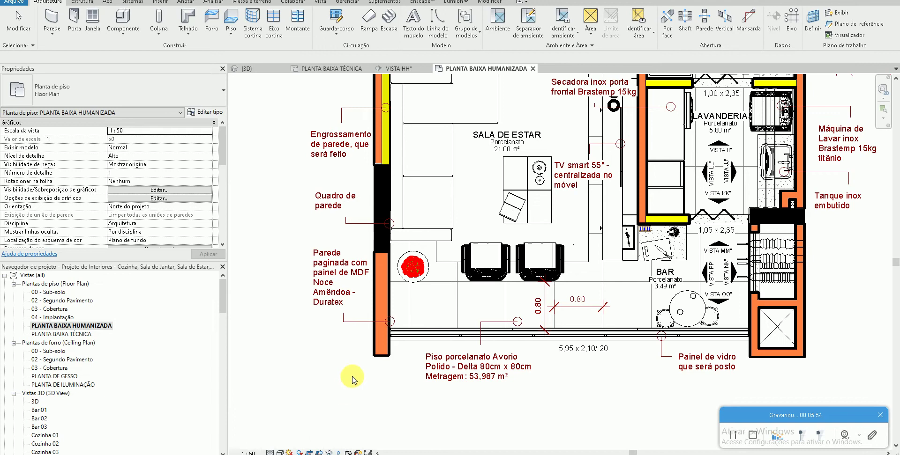
# - Open the PLANTA BAIXA TÉCNICA view and the 03 - Cobertura roof plan
pyautogui.scroll(2, 352, 377)
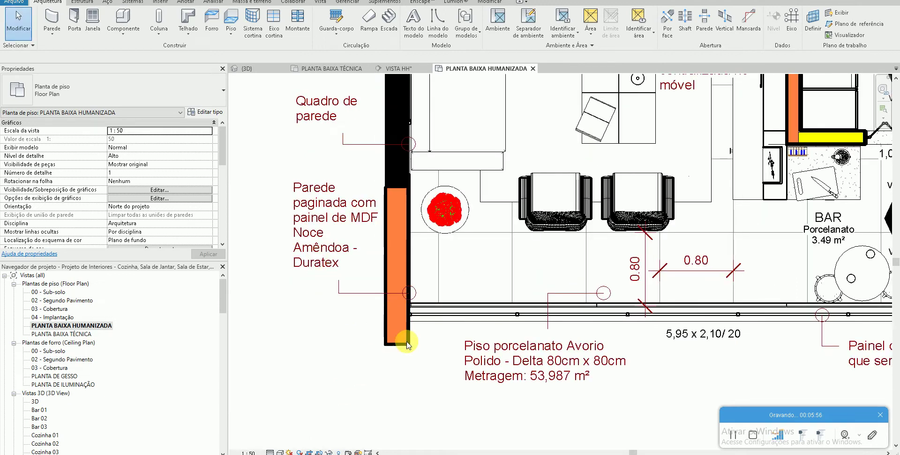
pyautogui.doubleClick(81, 335)
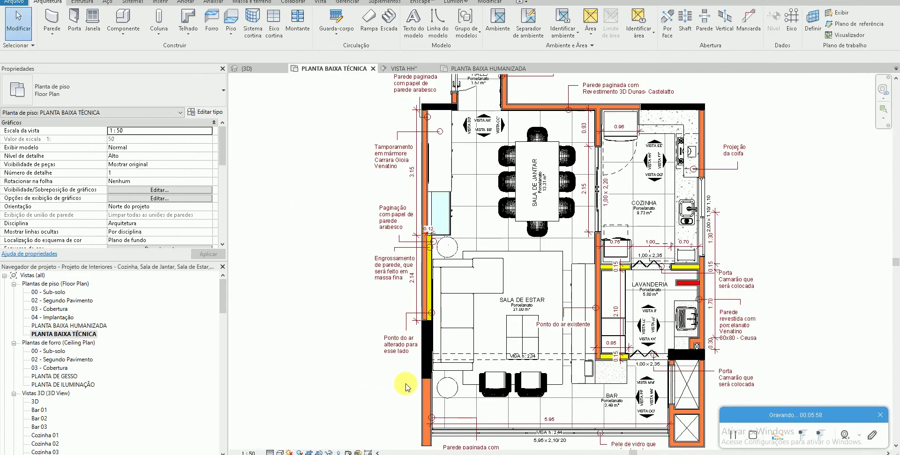
pyautogui.scroll(2, 410, 398)
pyautogui.scroll(2, 393, 403)
pyautogui.scroll(2, 376, 370)
pyautogui.scroll(2, 375, 346)
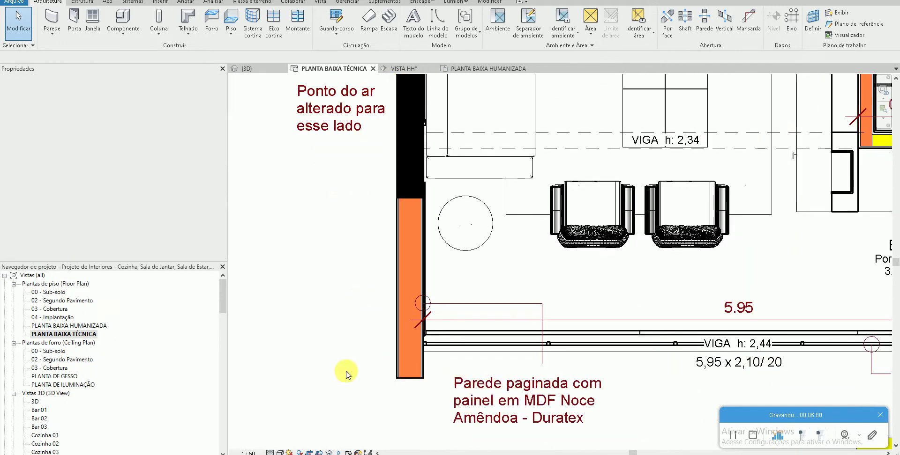
pyautogui.click(48, 309)
pyautogui.doubleClick(48, 309)
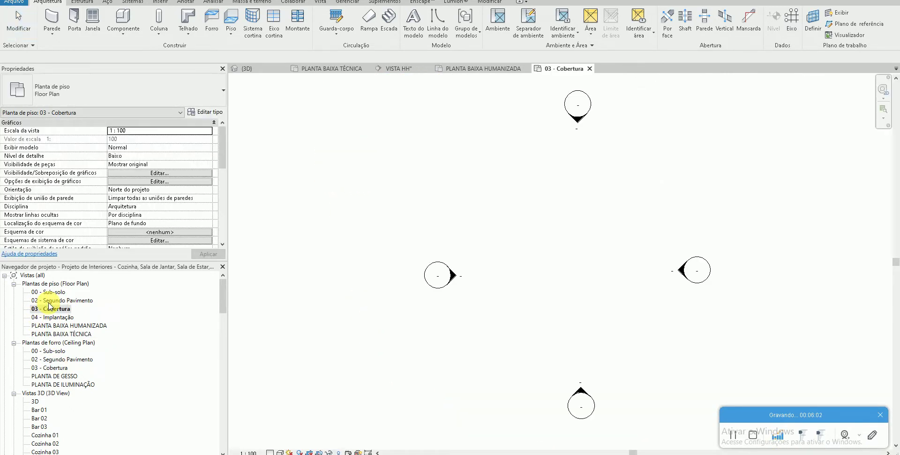
# - Open 02 - Segundo Pavimento, PLANTA DE GESSO and PLANTA DE ILUMINAÇÃO, then return to PLANTA BAIXA HUMANIZADA
pyautogui.click(50, 302)
pyautogui.doubleClick(53, 300)
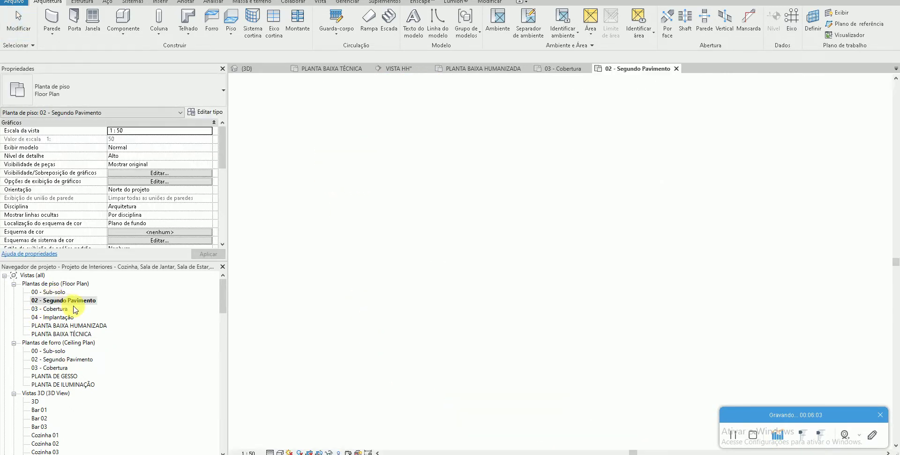
pyautogui.doubleClick(61, 334)
pyautogui.click(61, 375)
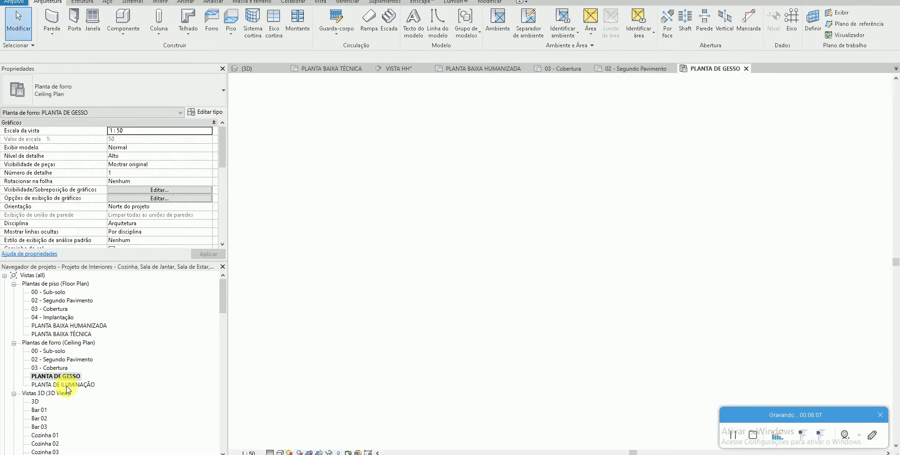
pyautogui.click(65, 385)
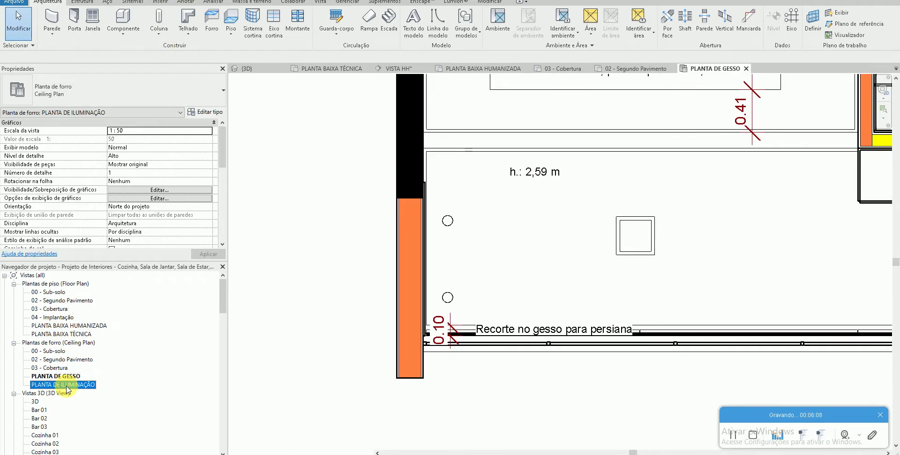
pyautogui.doubleClick(89, 334)
pyautogui.doubleClick(88, 326)
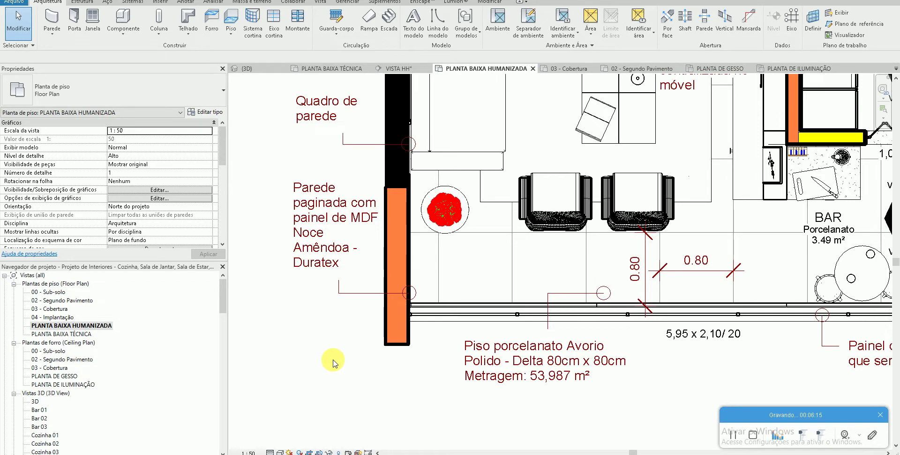
pyautogui.press('v')
pyautogui.press('v')
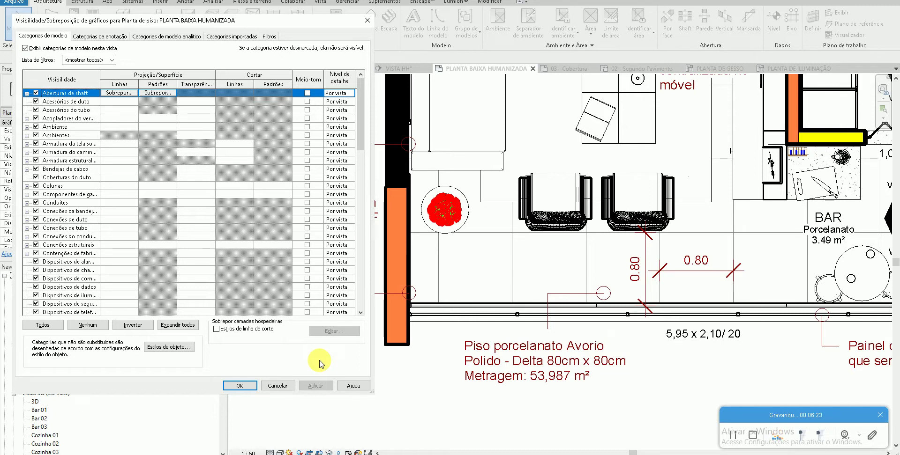
pyautogui.moveTo(360, 133); pyautogui.dragTo(360, 263)
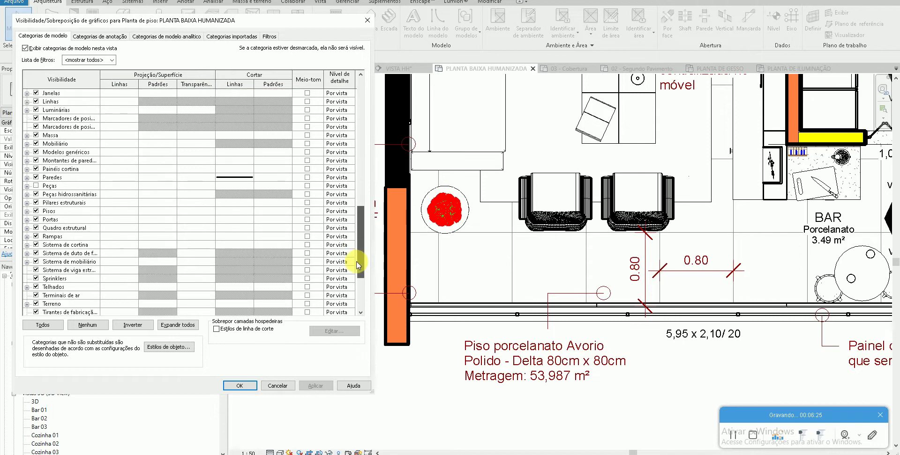
pyautogui.click(346, 177)
pyautogui.click(350, 177)
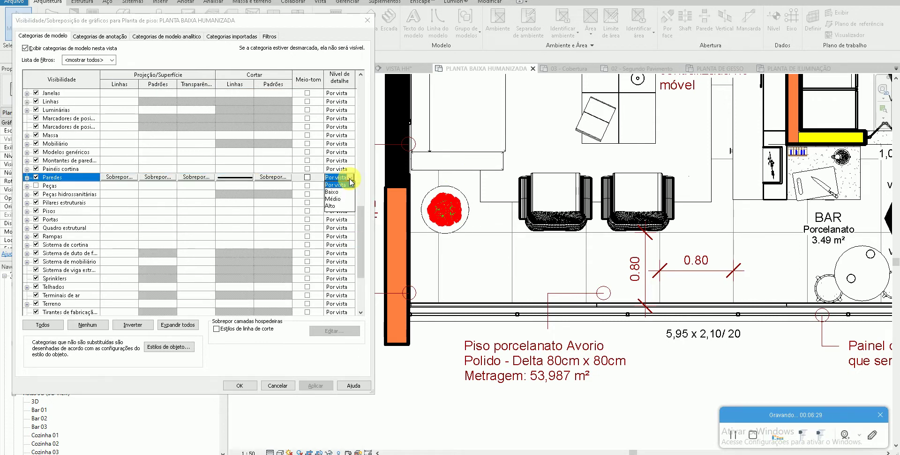
pyautogui.click(347, 184)
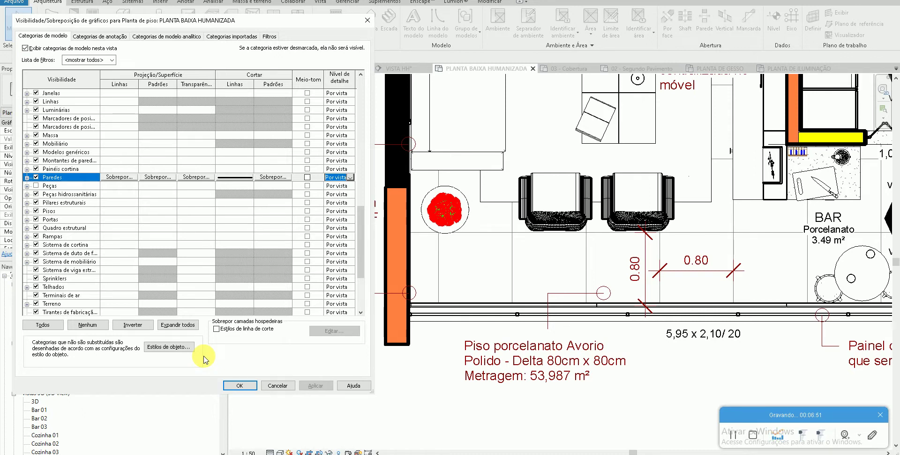
pyautogui.click(239, 386)
pyautogui.scroll(-3, 358, 361)
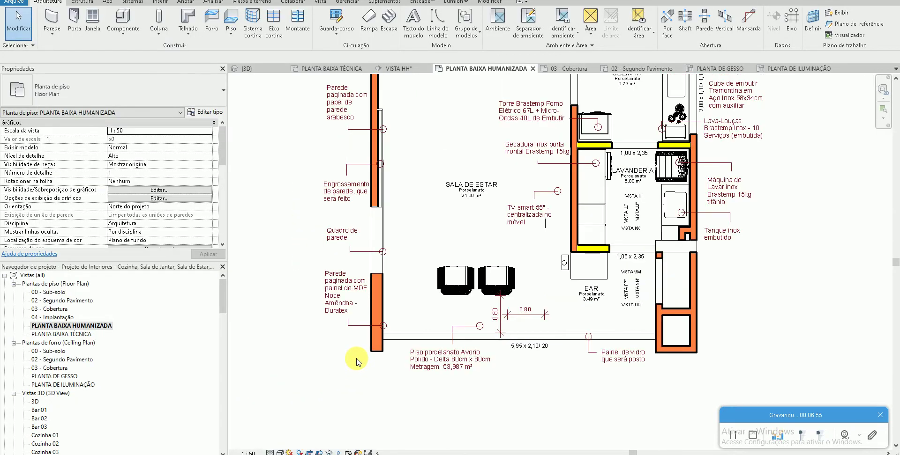
pyautogui.moveTo(422, 366); pyautogui.dragTo(417, 402, button='middle')
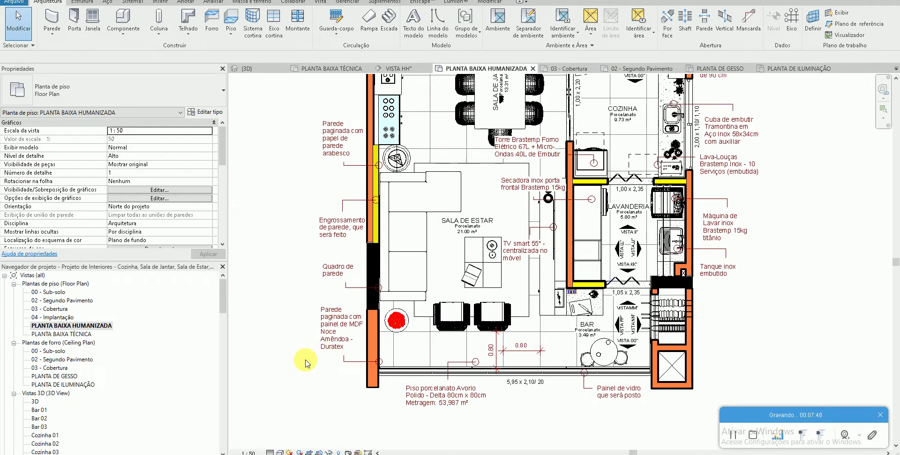
# - Via VG, override the Paredes cut lines to weight 3 in black (Preto) and apply
pyautogui.press('v')
pyautogui.press('g')
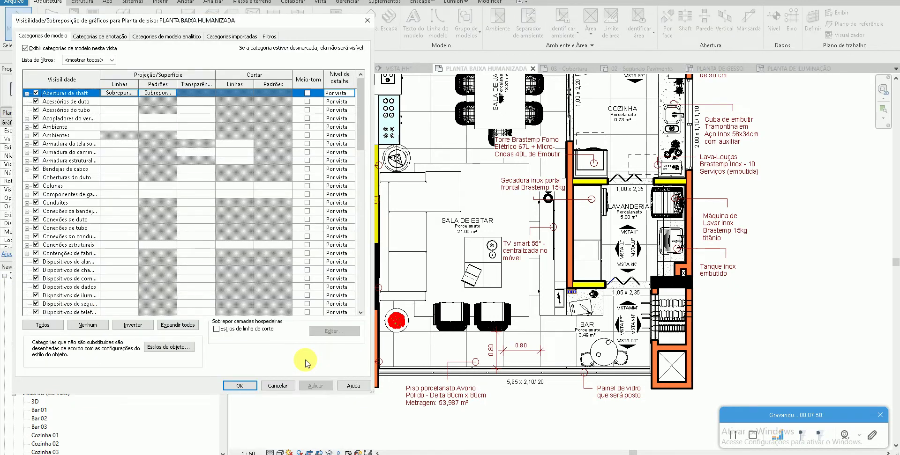
pyautogui.scroll(-4, 199, 237)
pyautogui.scroll(-1, 176, 249)
pyautogui.scroll(-2, 105, 275)
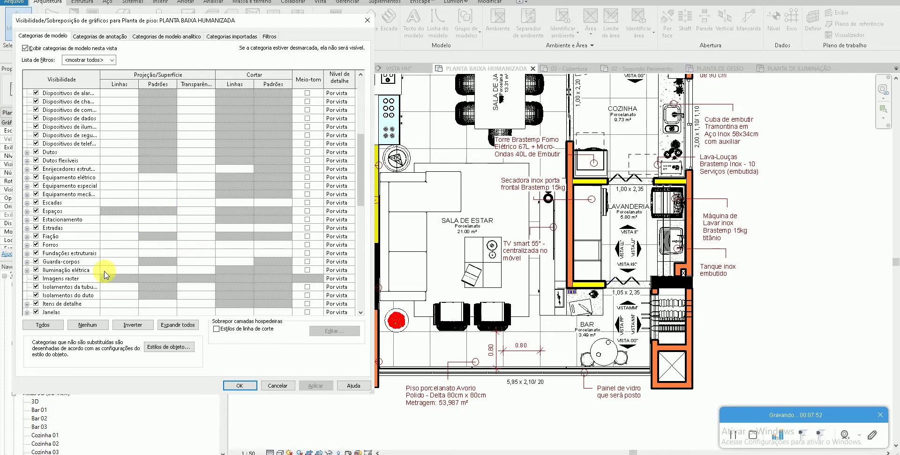
pyautogui.scroll(-2, 106, 276)
pyautogui.scroll(-2, 94, 284)
pyautogui.scroll(-2, 92, 285)
pyautogui.click(251, 270)
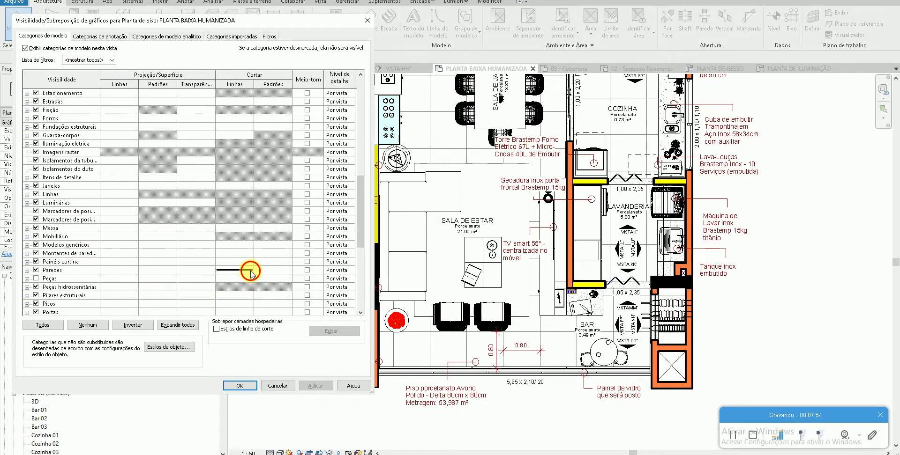
pyautogui.click(251, 271)
pyautogui.click(150, 219)
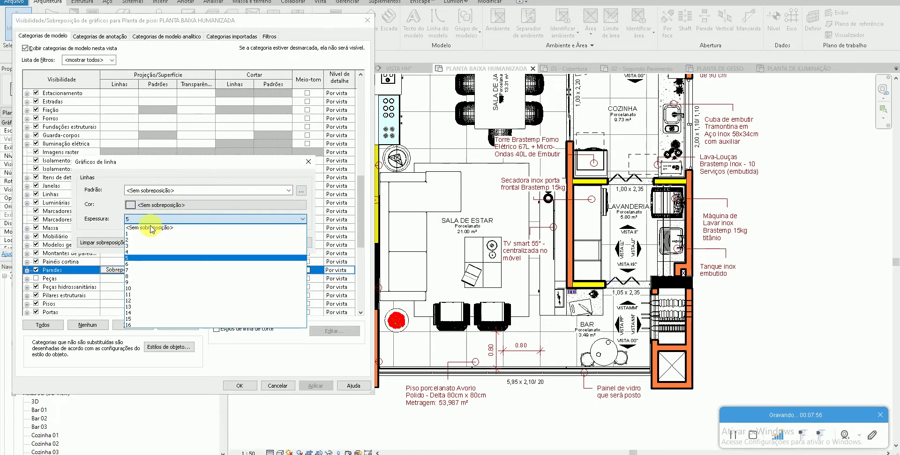
pyautogui.click(141, 240)
pyautogui.click(140, 205)
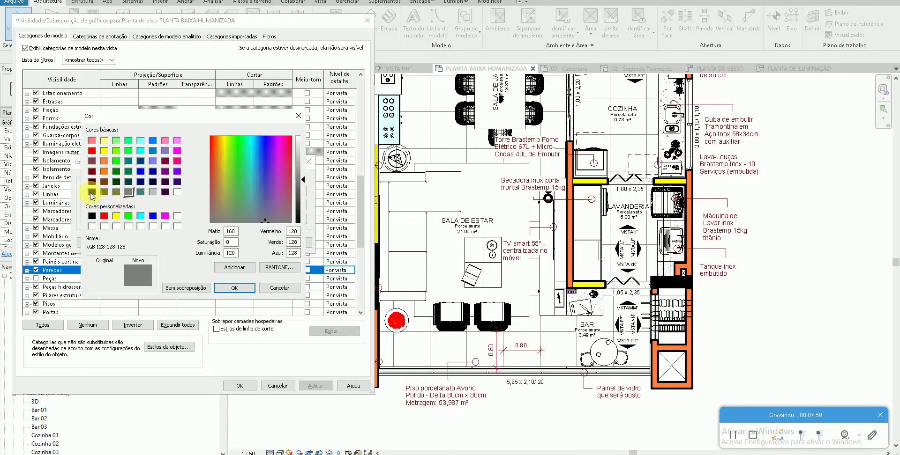
pyautogui.click(91, 193)
pyautogui.click(234, 287)
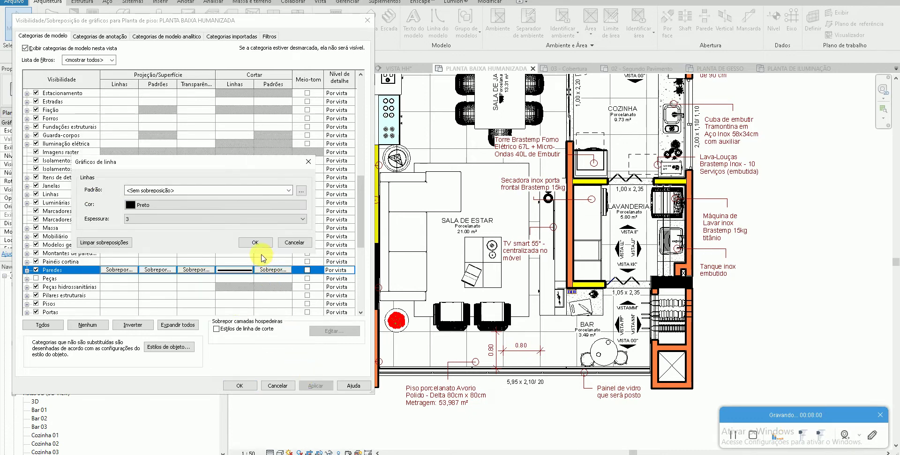
pyautogui.click(255, 242)
pyautogui.click(313, 387)
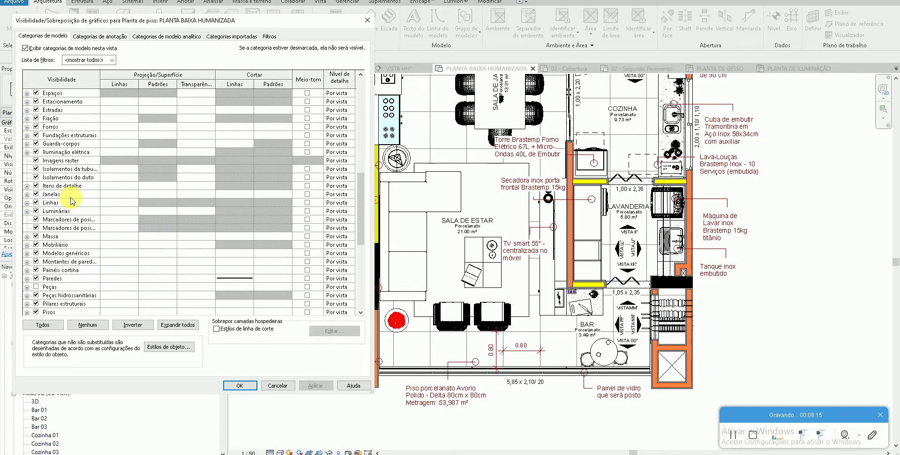
# - Give the walls a solid light-grey RGB 192-192-192 background fill, apply, and close the dialog
pyautogui.click(94, 281)
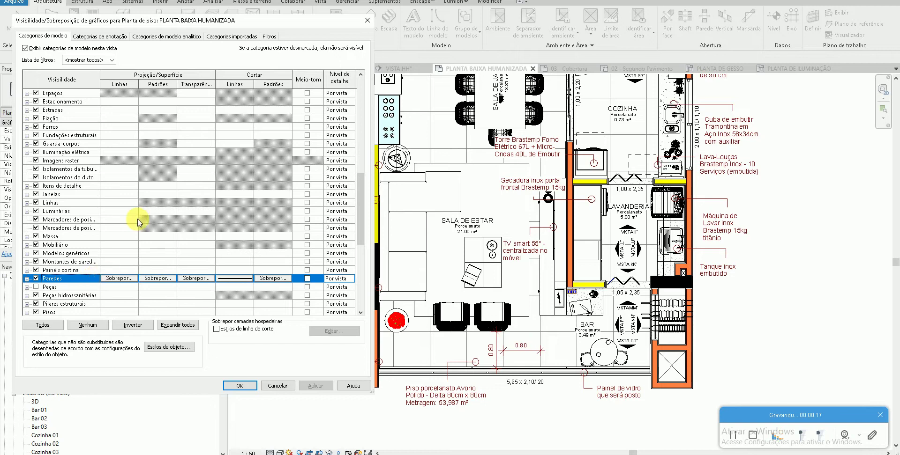
pyautogui.moveTo(139, 88); pyautogui.dragTo(143, 90)
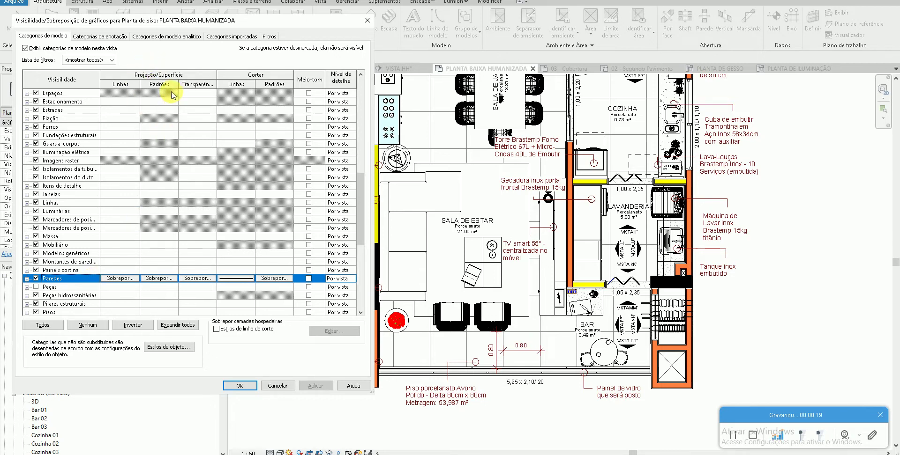
pyautogui.click(170, 278)
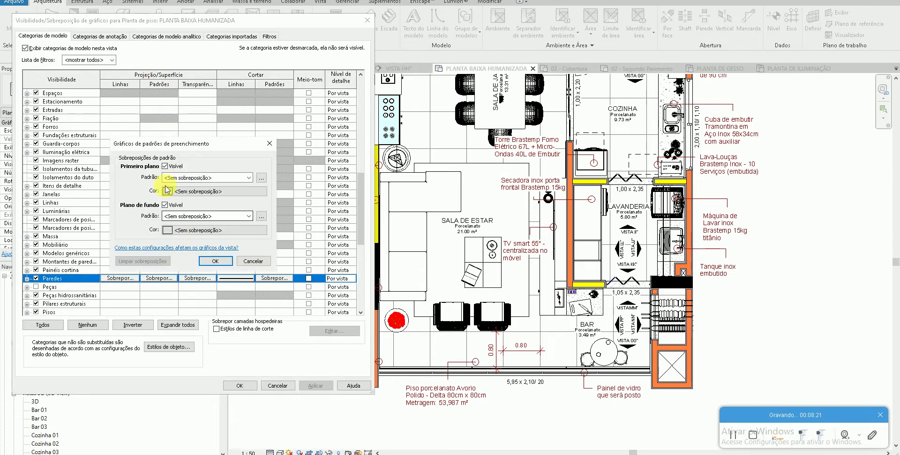
pyautogui.click(188, 178)
pyautogui.click(191, 178)
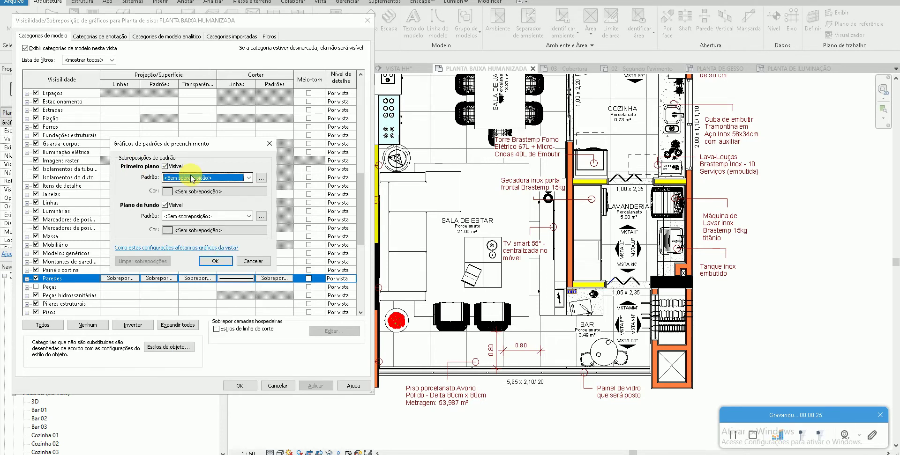
pyautogui.click(181, 216)
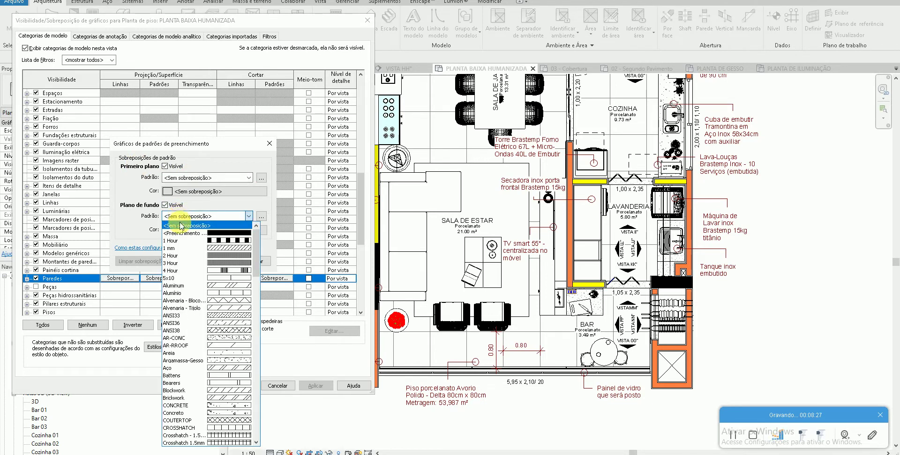
pyautogui.click(181, 226)
pyautogui.click(182, 230)
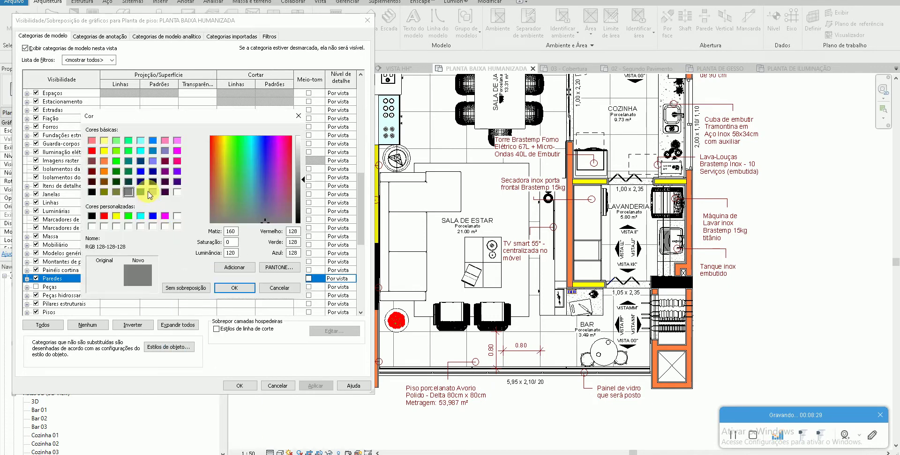
pyautogui.click(140, 193)
pyautogui.click(235, 287)
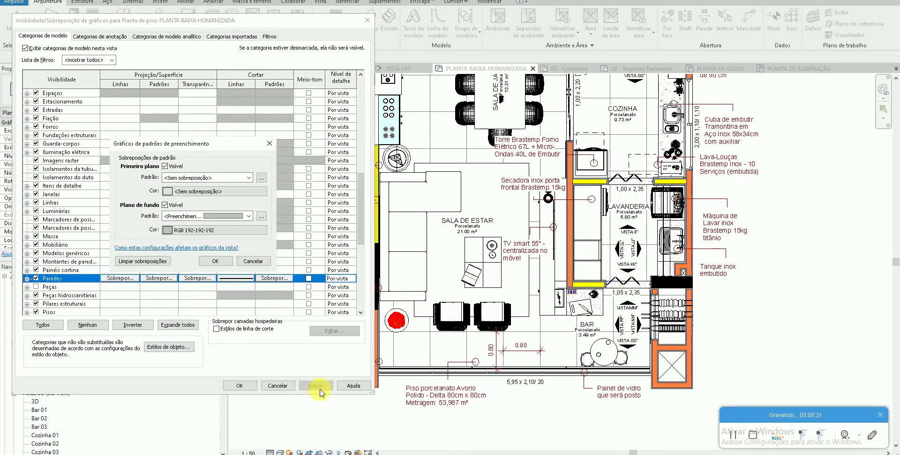
pyautogui.click(215, 261)
pyautogui.click(315, 386)
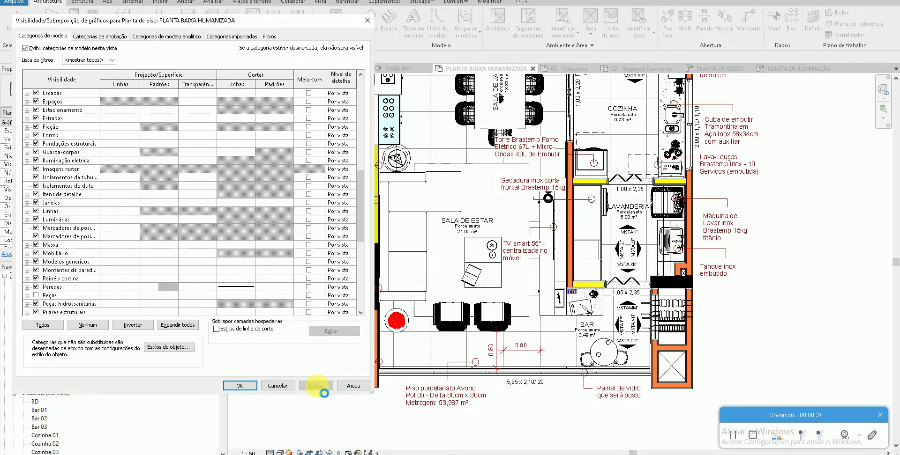
pyautogui.click(239, 386)
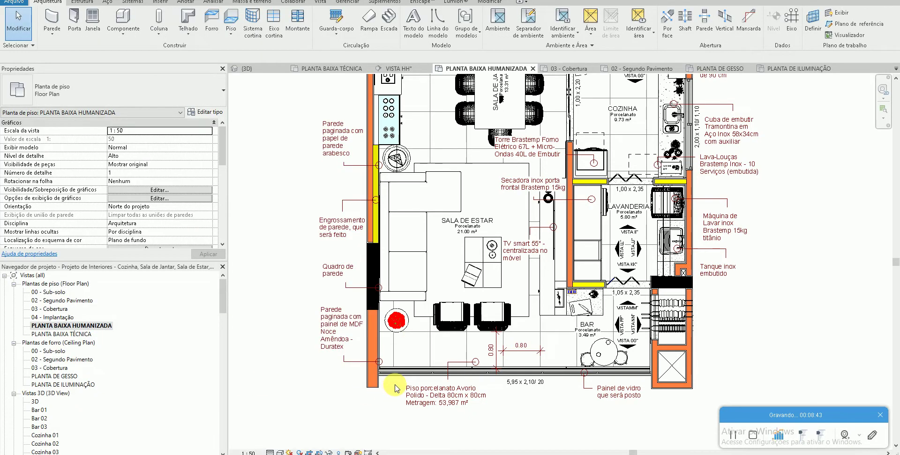
pyautogui.scroll(2, 395, 388)
pyautogui.scroll(2, 389, 380)
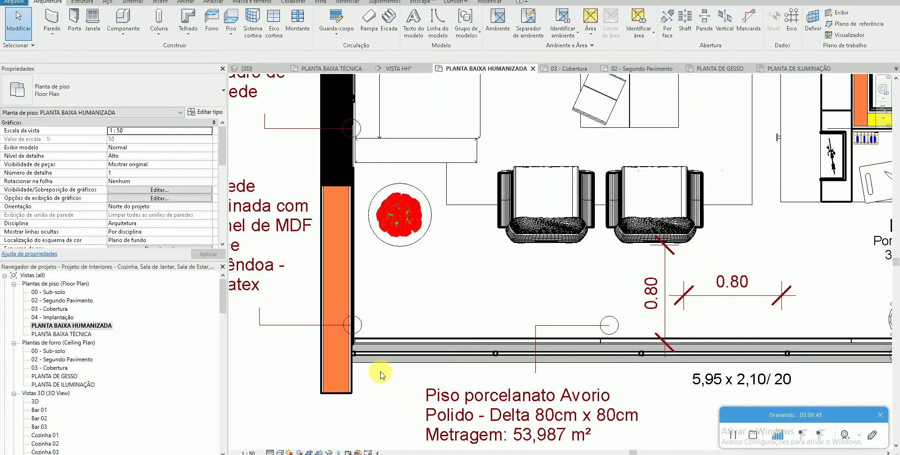
pyautogui.scroll(-1, 403, 371)
pyautogui.scroll(-2, 391, 374)
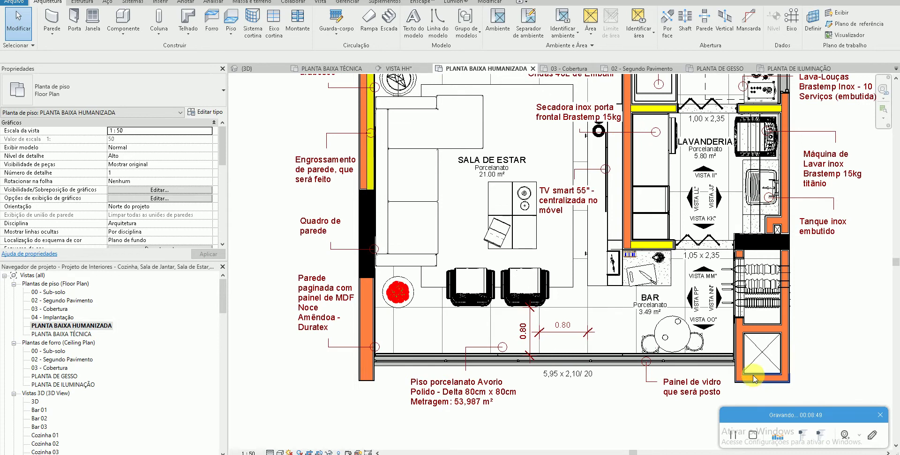
pyautogui.scroll(2, 736, 370)
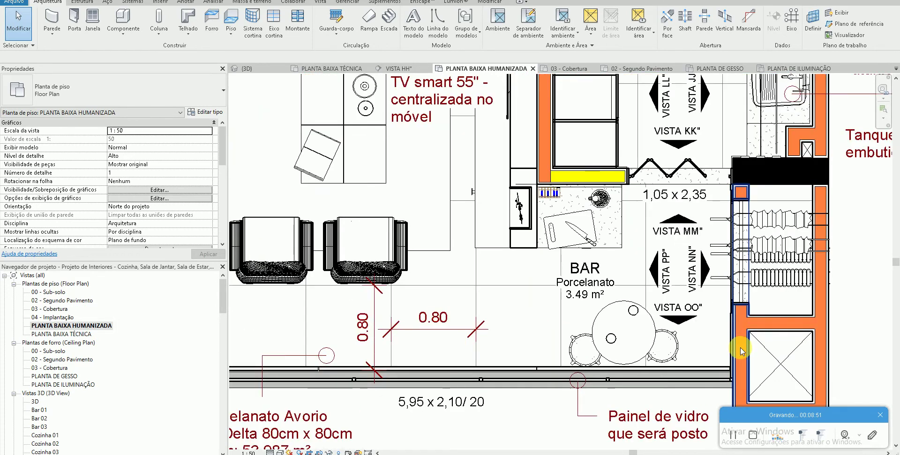
pyautogui.scroll(-2, 740, 348)
pyautogui.scroll(2, 752, 365)
pyautogui.scroll(-2, 752, 365)
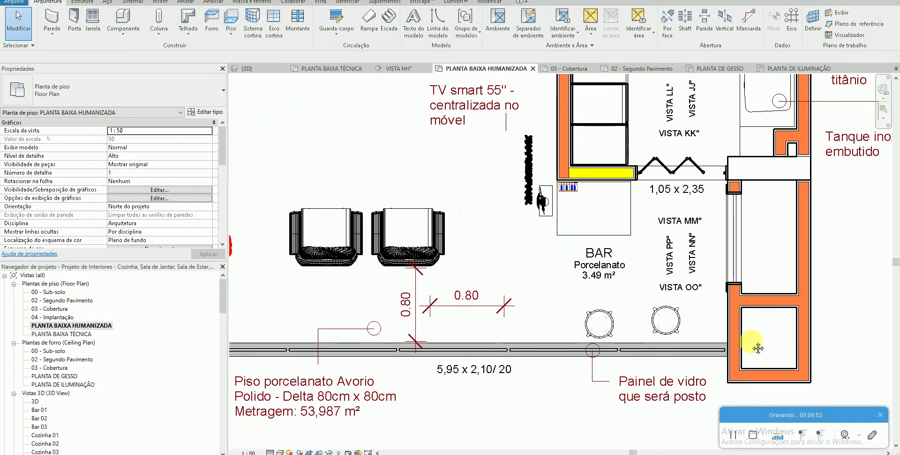
pyautogui.scroll(1, 756, 345)
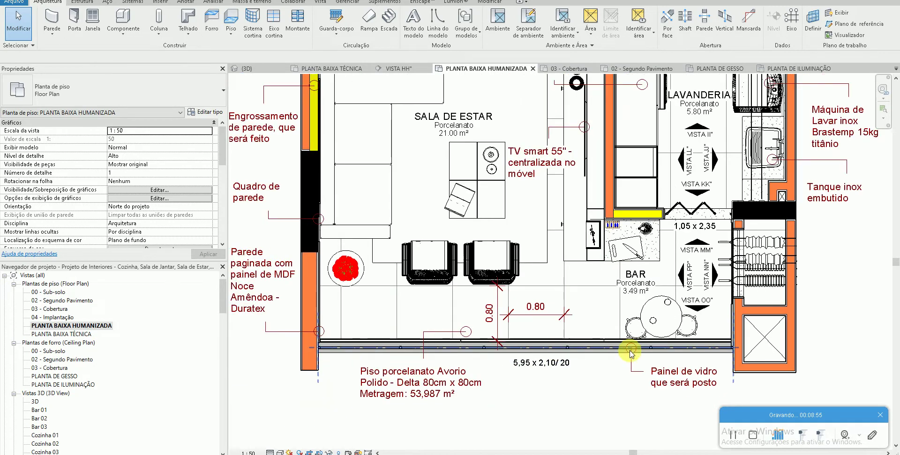
pyautogui.moveTo(305, 379); pyautogui.dragTo(315, 398, button='middle')
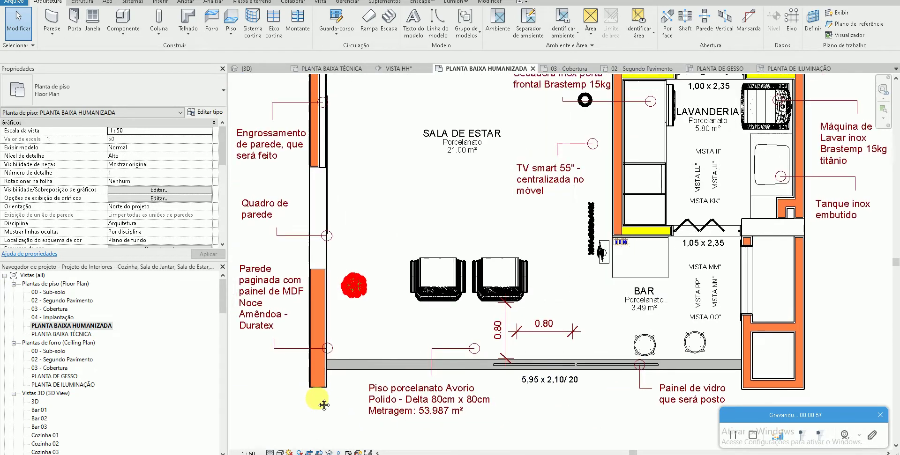
# - Via VG, remove the background fill override from the Paredes projection patterns and apply
pyautogui.press('v')
pyautogui.press('g')
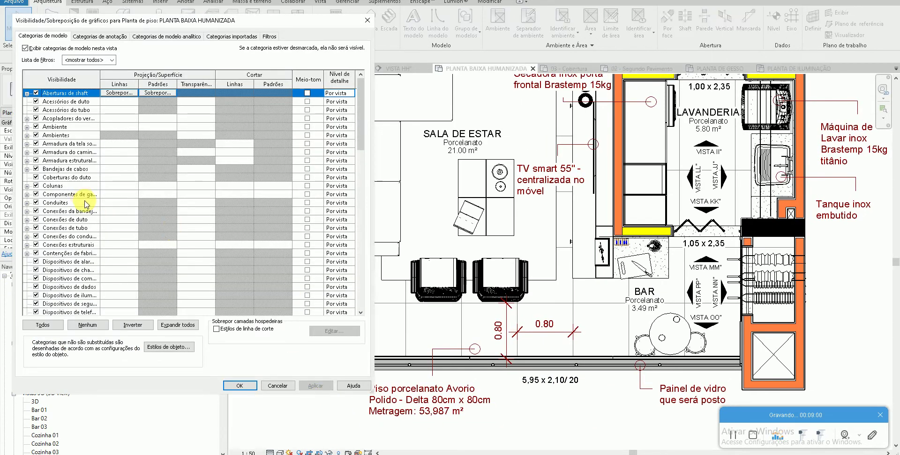
pyautogui.scroll(-3, 141, 237)
pyautogui.scroll(-3, 124, 237)
pyautogui.scroll(-2, 102, 224)
pyautogui.scroll(-3, 102, 224)
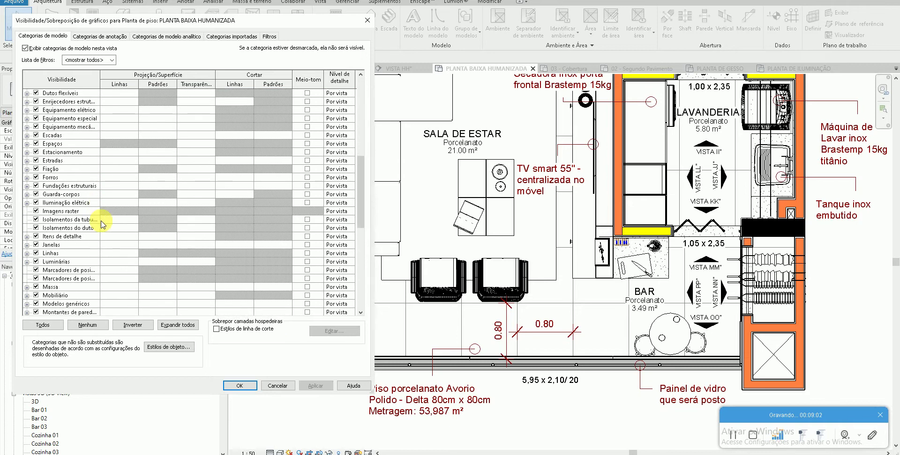
pyautogui.scroll(-2, 102, 224)
pyautogui.click(164, 238)
pyautogui.click(164, 237)
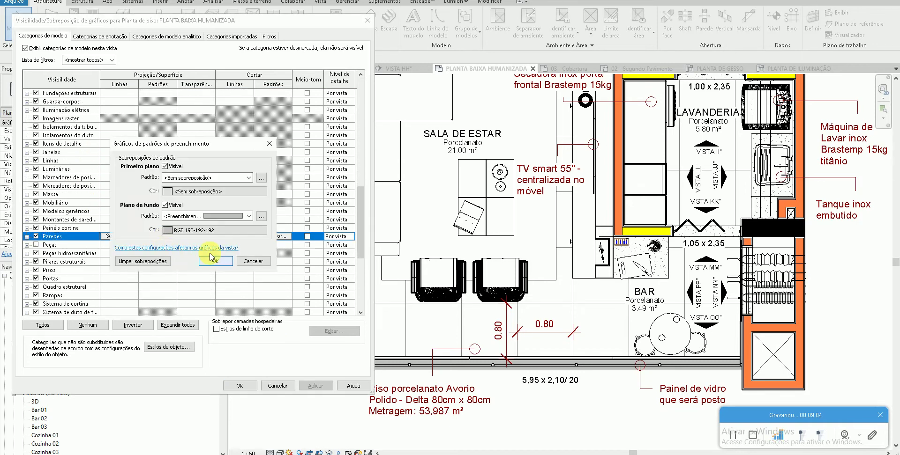
pyautogui.click(185, 216)
pyautogui.click(179, 233)
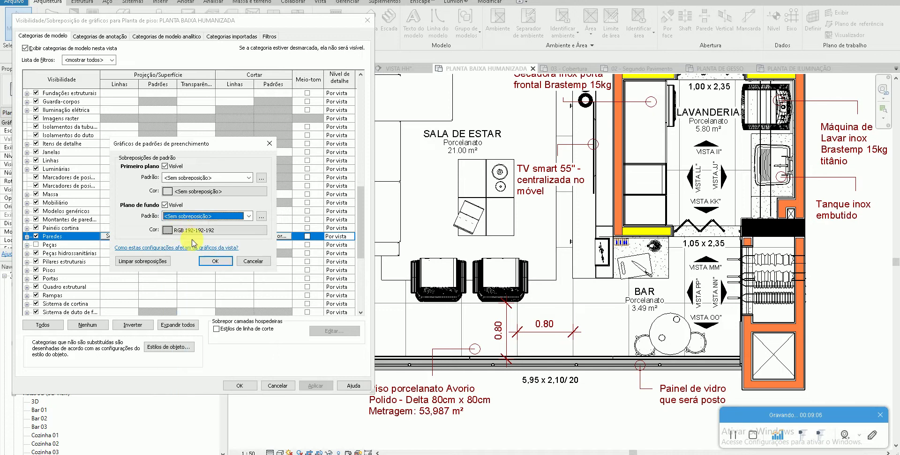
pyautogui.click(218, 261)
pyautogui.click(307, 385)
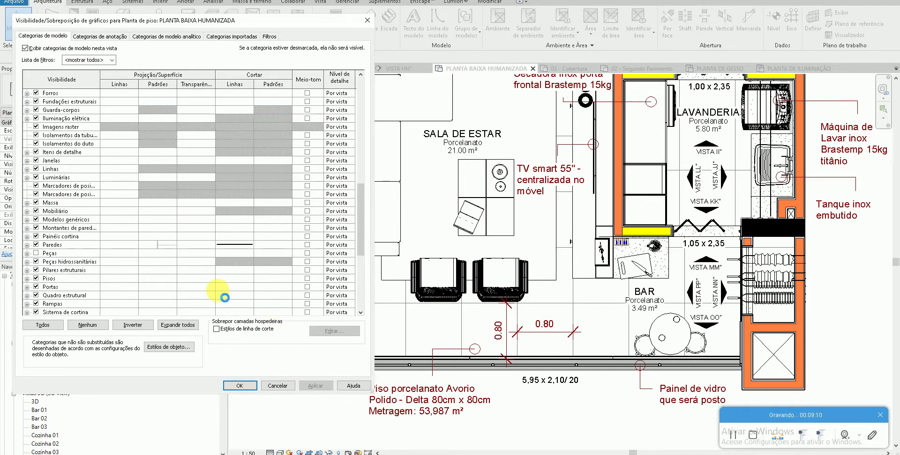
# - Set the Paredes projection foreground to solid fill in grey RGB 128-128-128 and apply
pyautogui.click(159, 244)
pyautogui.click(158, 244)
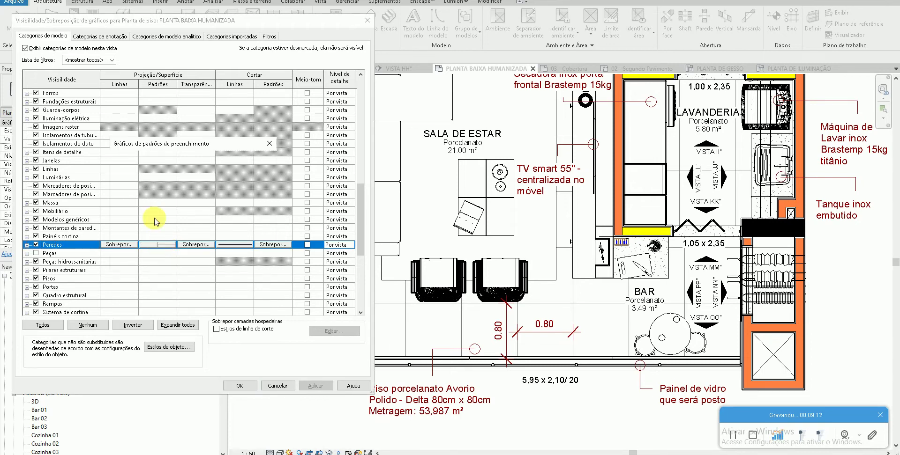
pyautogui.click(181, 178)
pyautogui.click(181, 191)
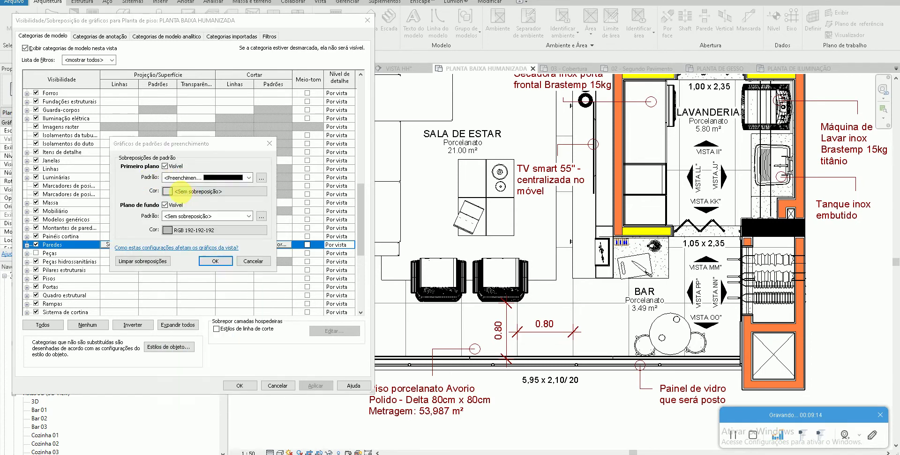
pyautogui.click(175, 191)
pyautogui.click(131, 199)
pyautogui.click(241, 294)
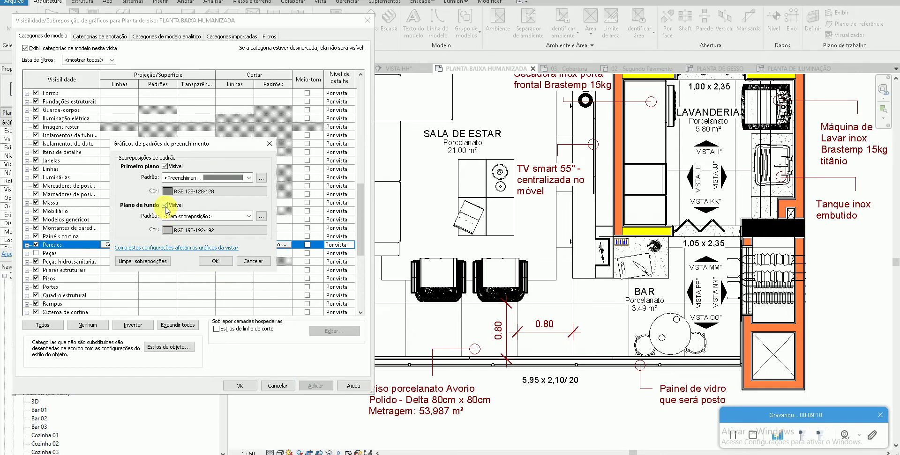
pyautogui.click(215, 261)
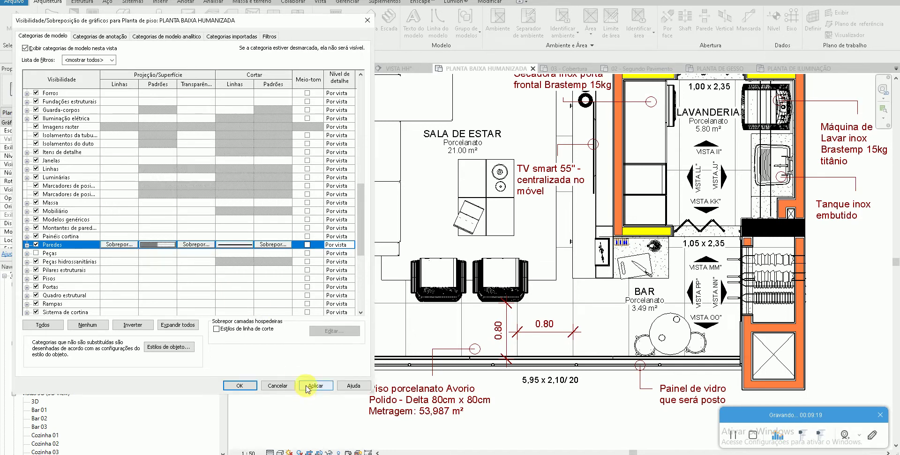
pyautogui.click(306, 386)
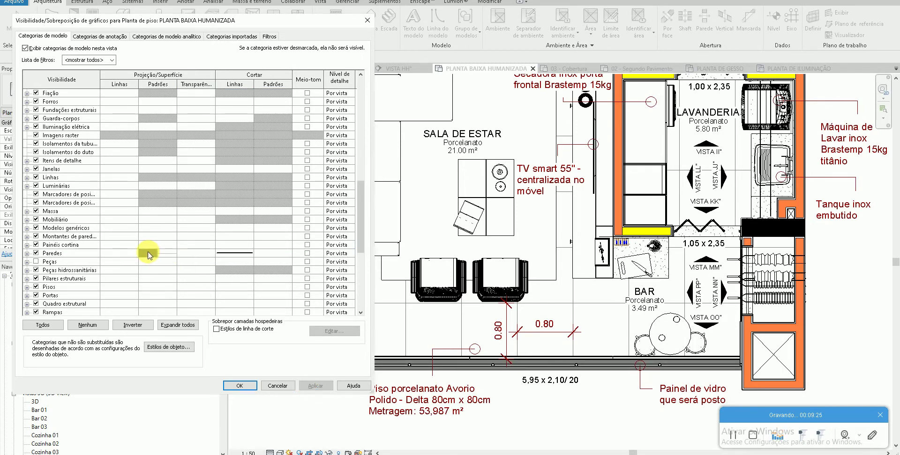
# - Remove the foreground pattern override from the Paredes projection patterns
pyautogui.click(148, 254)
pyautogui.click(149, 253)
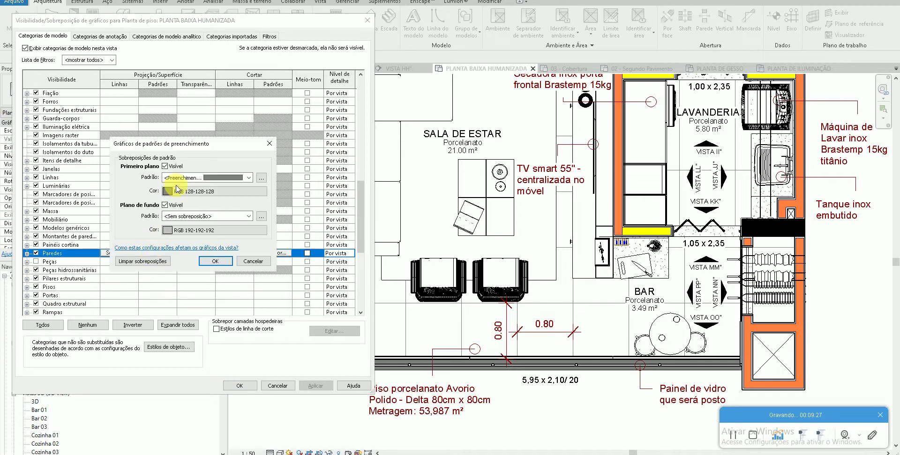
pyautogui.click(202, 183)
pyautogui.scroll(1, 187, 194)
pyautogui.click(179, 195)
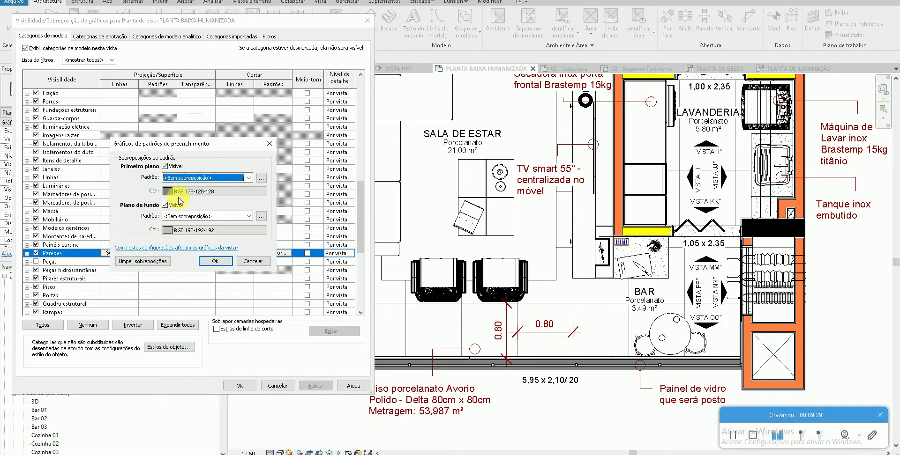
pyautogui.click(215, 261)
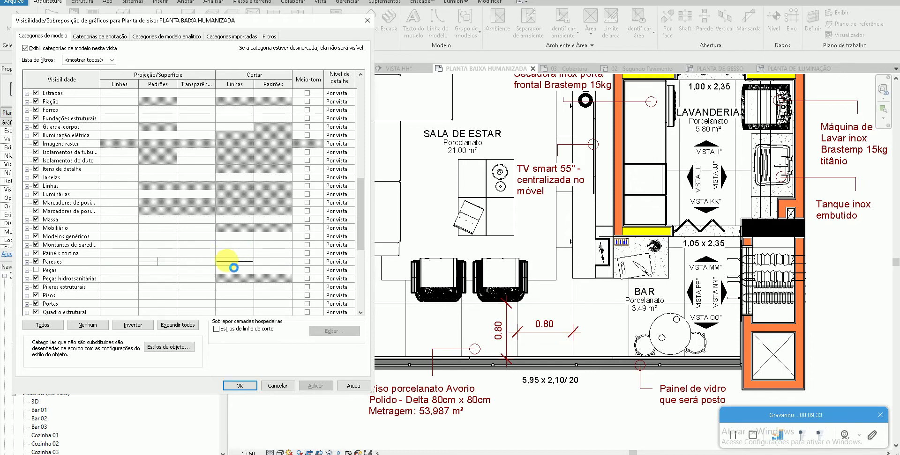
# - Set the Paredes cut pattern to solid fill grey RGB 128-128-128, apply, and close the dialog
pyautogui.click(265, 263)
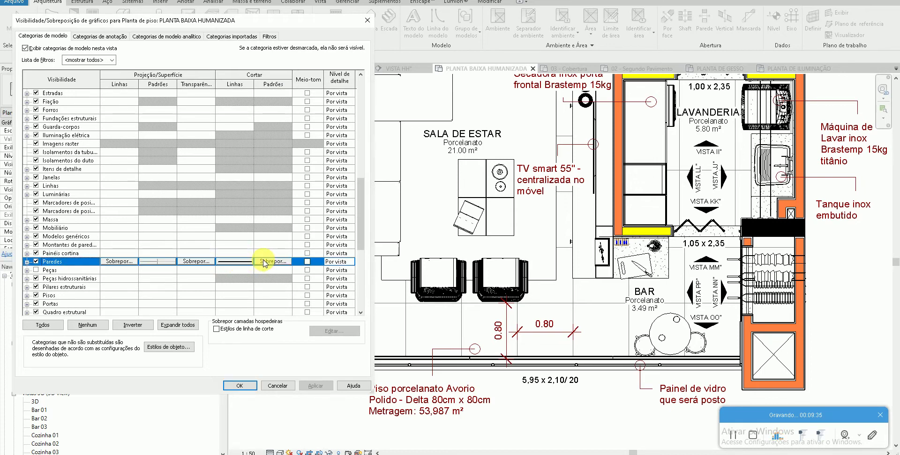
pyautogui.click(265, 262)
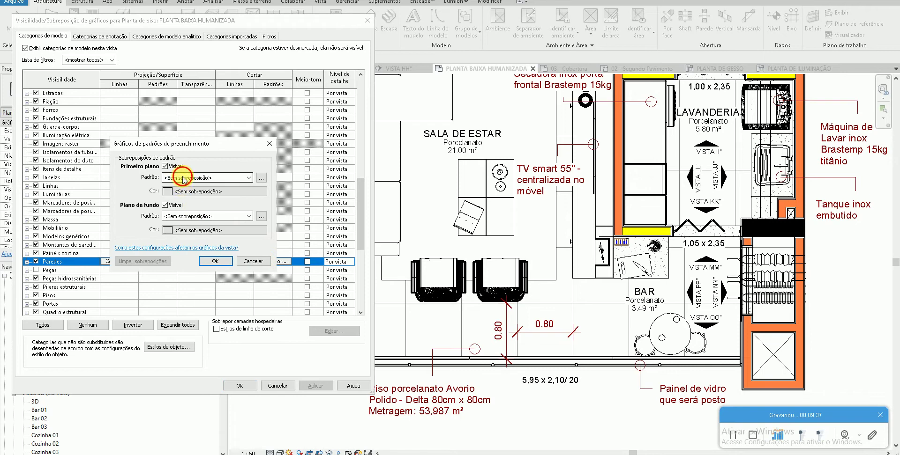
pyautogui.click(237, 178)
pyautogui.click(183, 195)
pyautogui.click(174, 191)
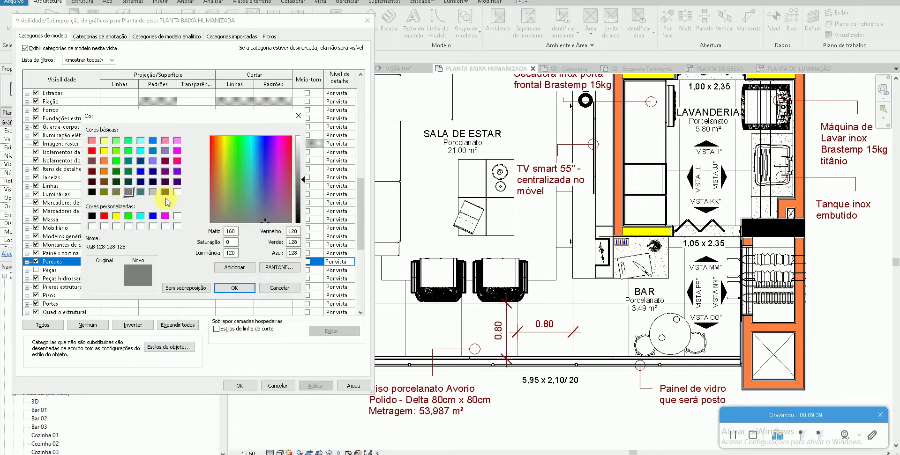
pyautogui.click(234, 288)
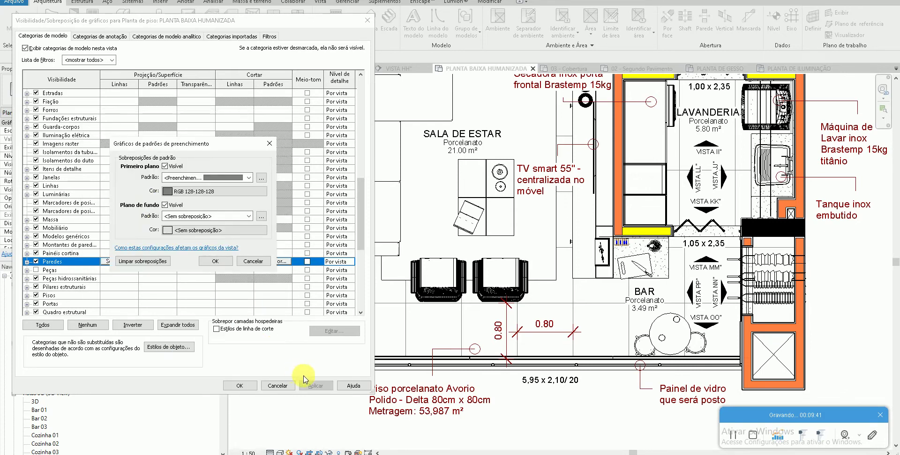
pyautogui.click(217, 262)
pyautogui.click(320, 387)
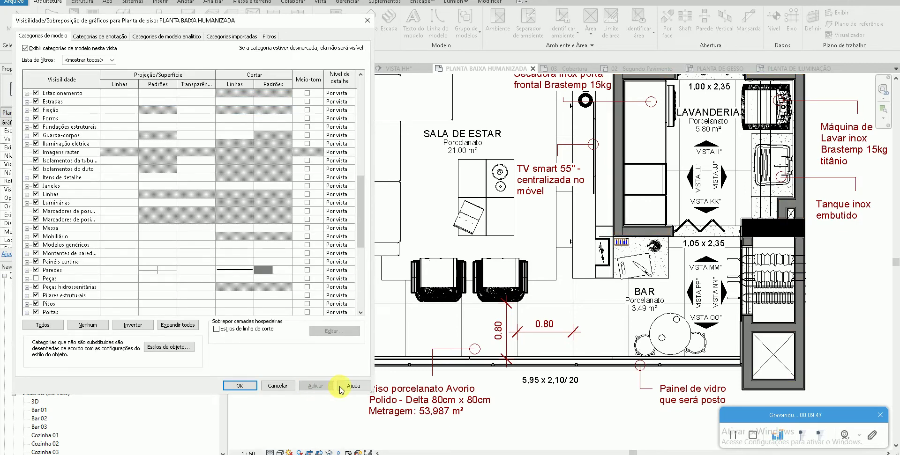
pyautogui.click(239, 386)
# - Switch between PLANTA BAIXA TÉCNICA and PLANTA BAIXA HUMANIZADA to compare the two plans
pyautogui.scroll(1, 787, 280)
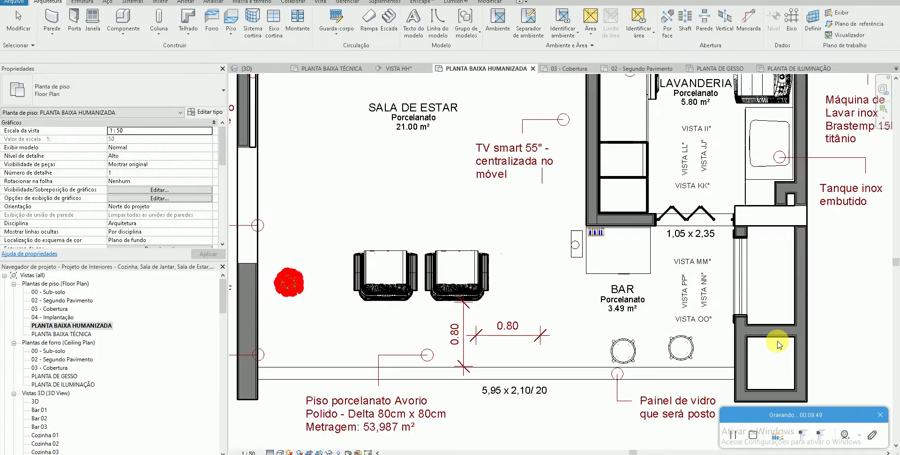
pyautogui.scroll(1, 773, 287)
pyautogui.scroll(1, 756, 300)
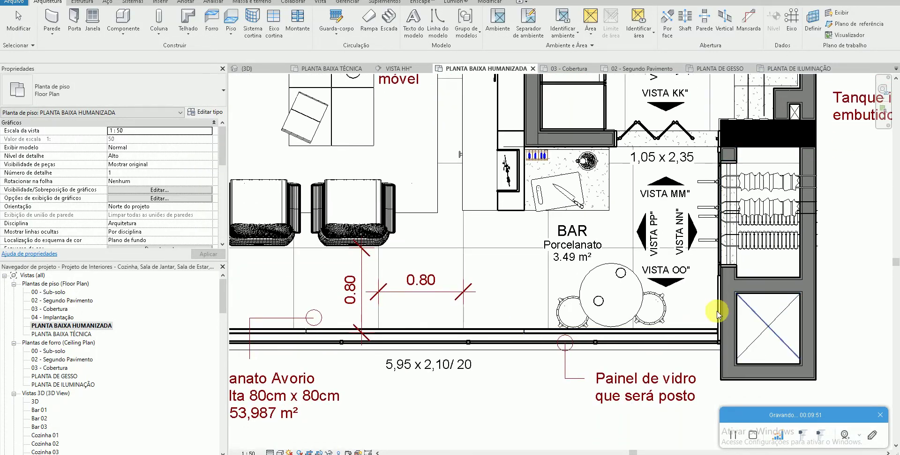
pyautogui.click(78, 334)
pyautogui.doubleClick(78, 334)
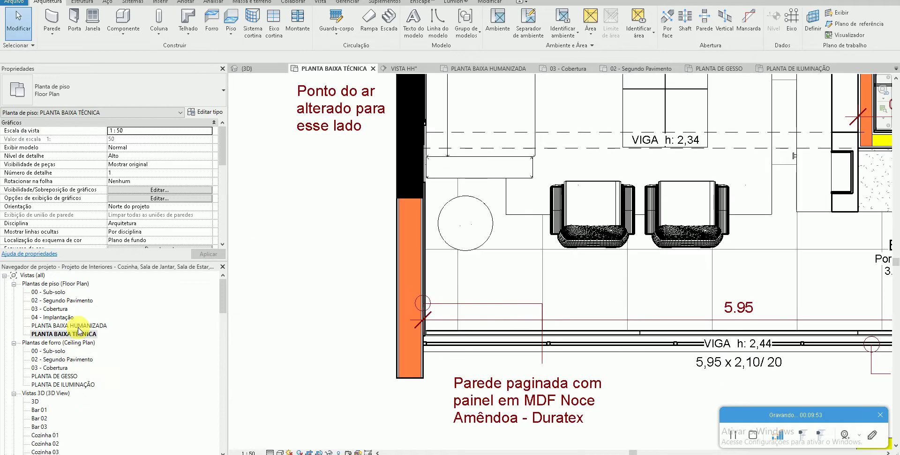
pyautogui.doubleClick(78, 326)
pyautogui.doubleClick(78, 334)
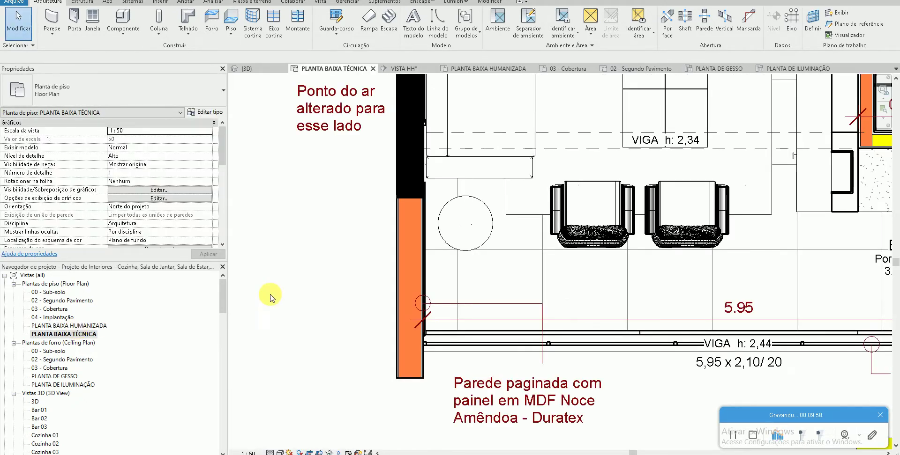
# - Open PLANTA DE GESSO and PLANTA DE ILUMINAÇÃO, return to PLANTA BAIXA HUMANIZADA, and center the seating and bar
pyautogui.scroll(-4, 271, 295)
pyautogui.doubleClick(47, 376)
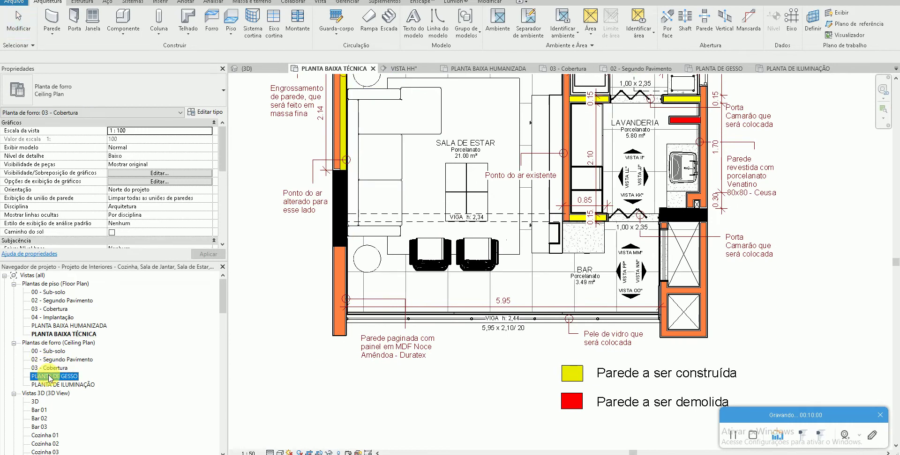
pyautogui.click(51, 385)
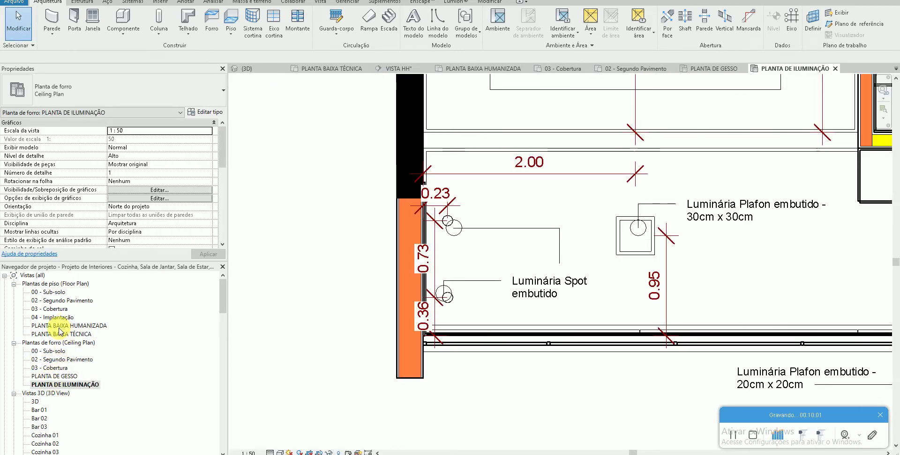
pyautogui.doubleClick(61, 326)
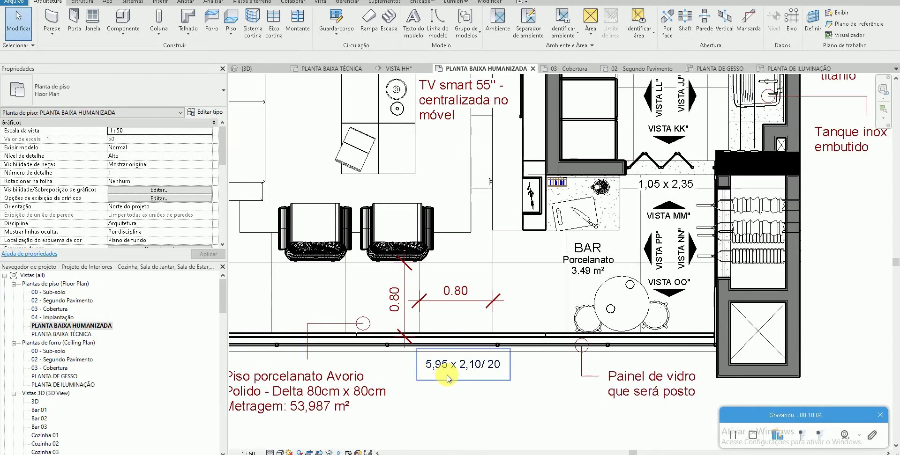
pyautogui.moveTo(463, 364); pyautogui.dragTo(521, 365, button='middle')
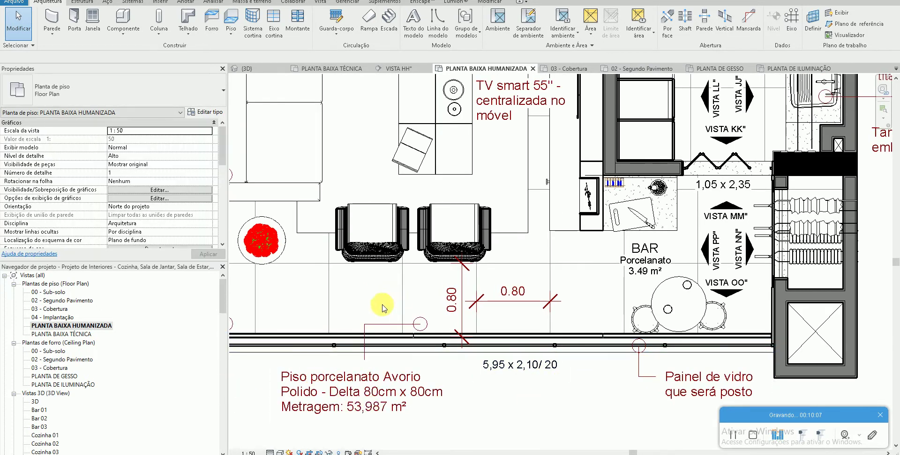
# - Via VG, give the Pisos category a solid RGB 192-192-192 background fill, apply, and close the dialog
pyautogui.press('v')
pyautogui.press('g')
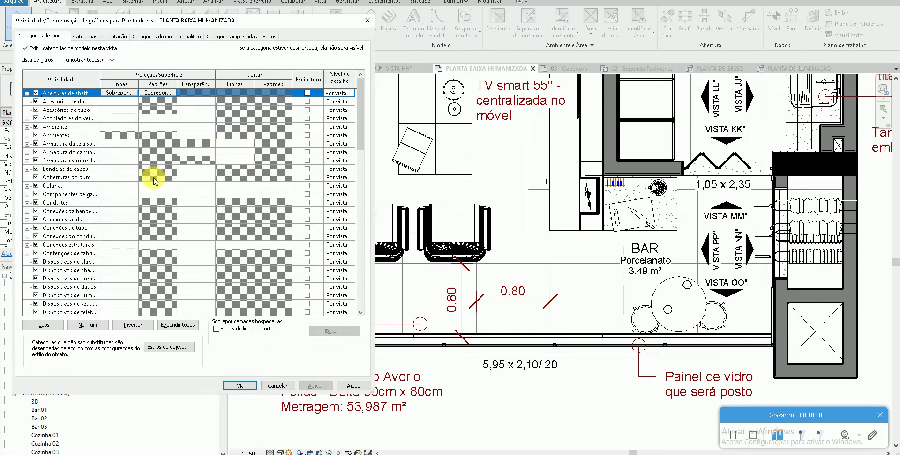
pyautogui.scroll(-3, 151, 181)
pyautogui.scroll(-4, 145, 237)
pyautogui.scroll(-1, 71, 280)
pyautogui.scroll(-2, 70, 280)
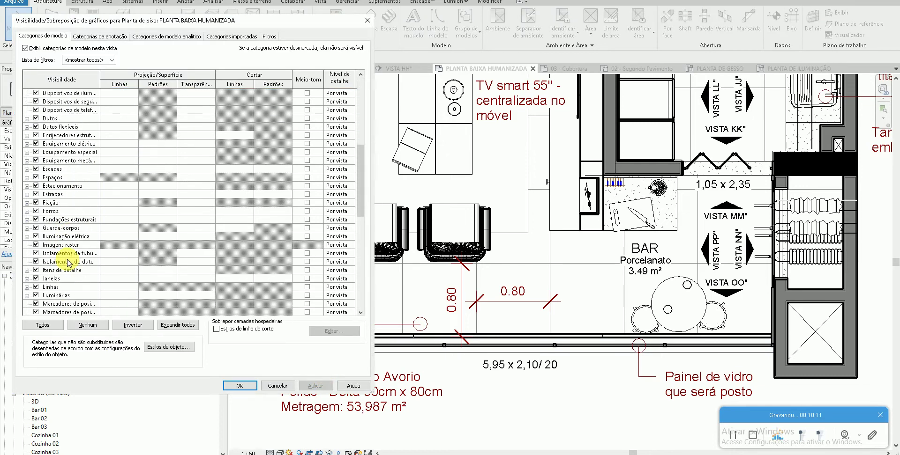
pyautogui.scroll(-1, 70, 280)
pyautogui.scroll(-2, 71, 281)
pyautogui.scroll(-2, 70, 253)
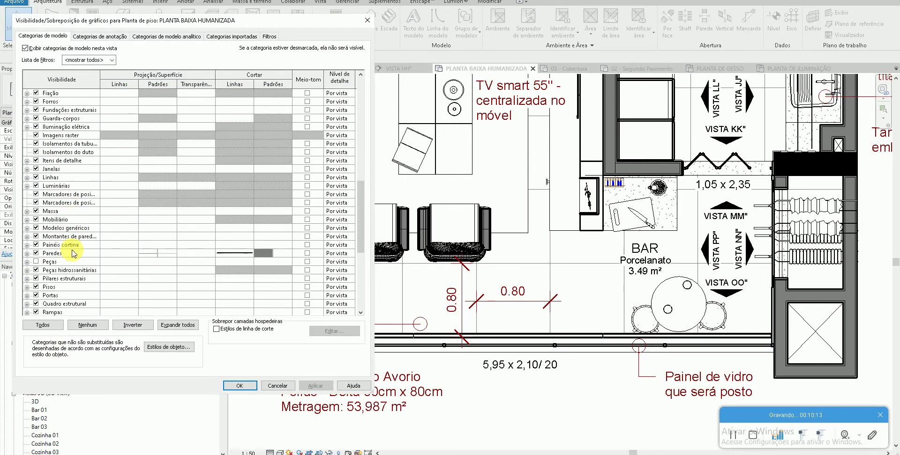
pyautogui.click(74, 288)
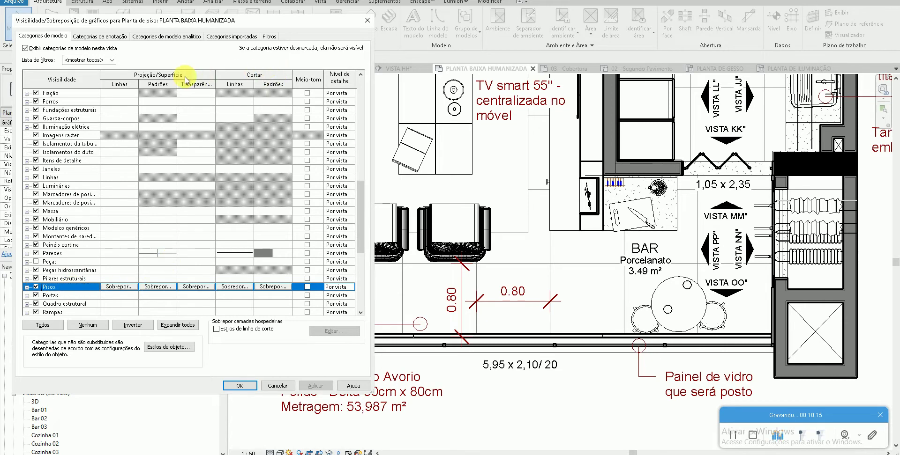
pyautogui.click(157, 286)
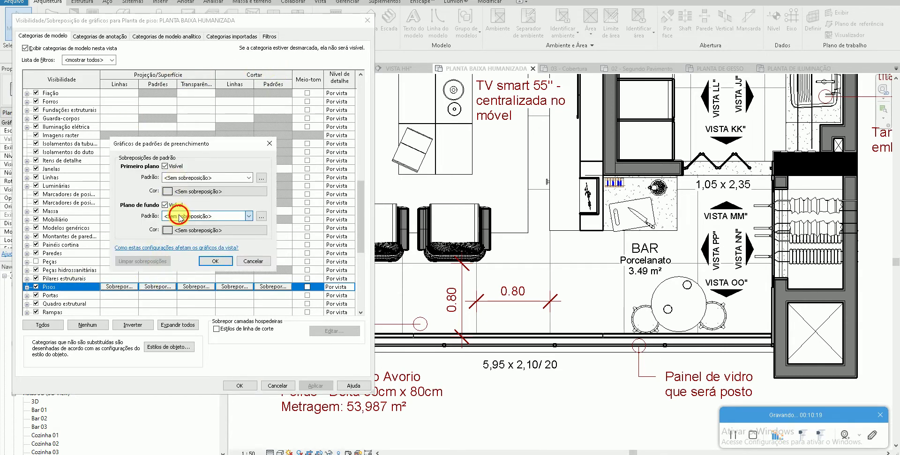
pyautogui.click(234, 216)
pyautogui.click(179, 236)
pyautogui.click(178, 234)
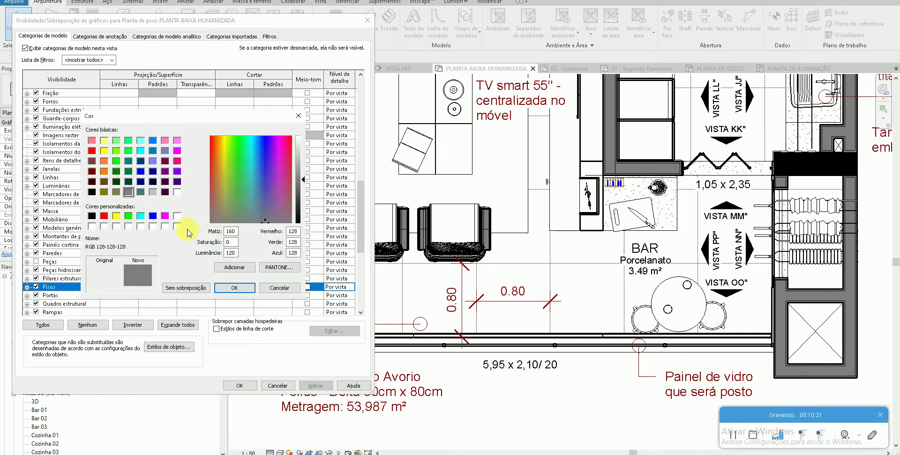
pyautogui.click(153, 192)
pyautogui.click(233, 288)
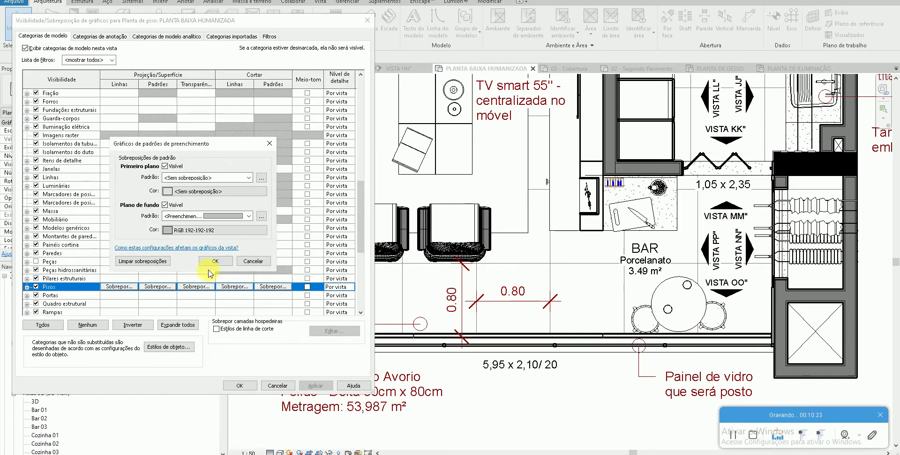
pyautogui.click(213, 267)
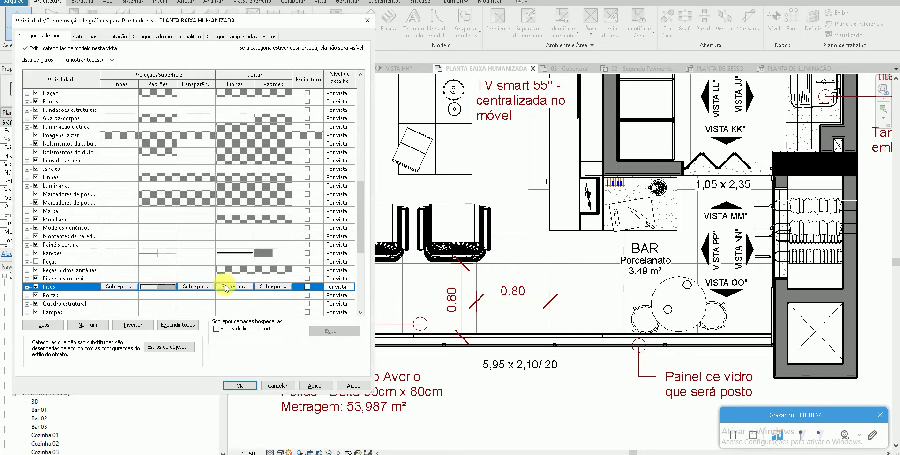
pyautogui.click(310, 386)
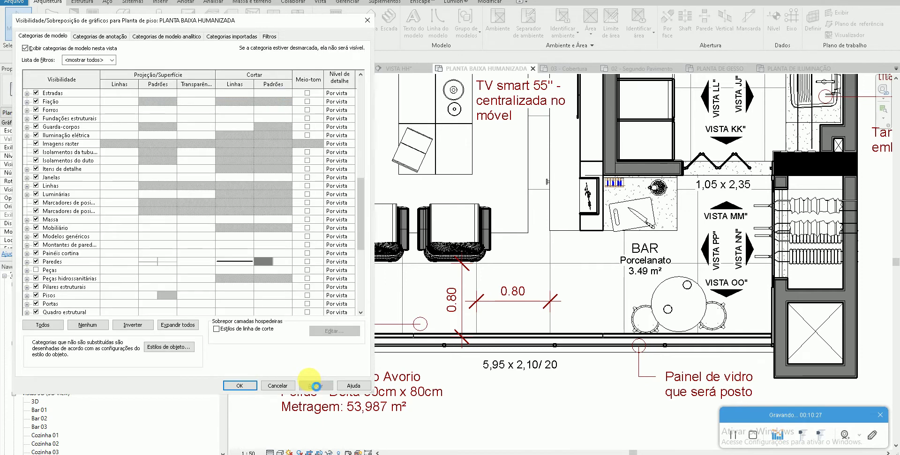
pyautogui.click(239, 386)
pyautogui.scroll(-2, 523, 413)
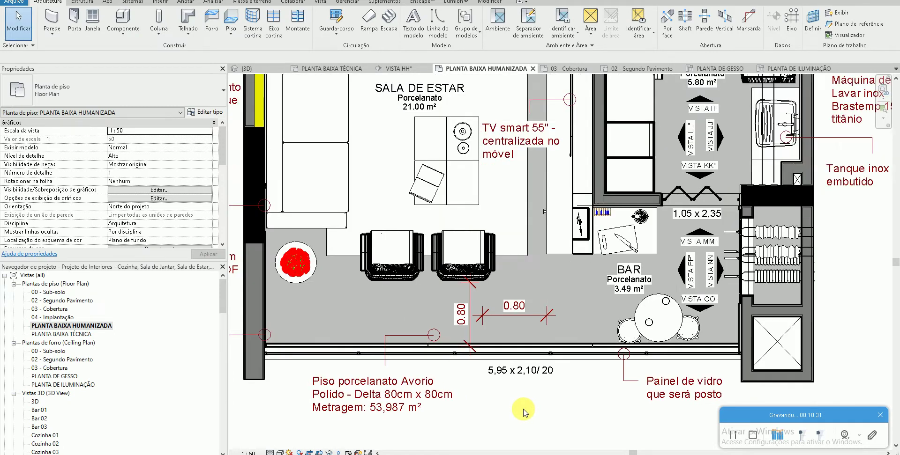
pyautogui.scroll(-1, 522, 412)
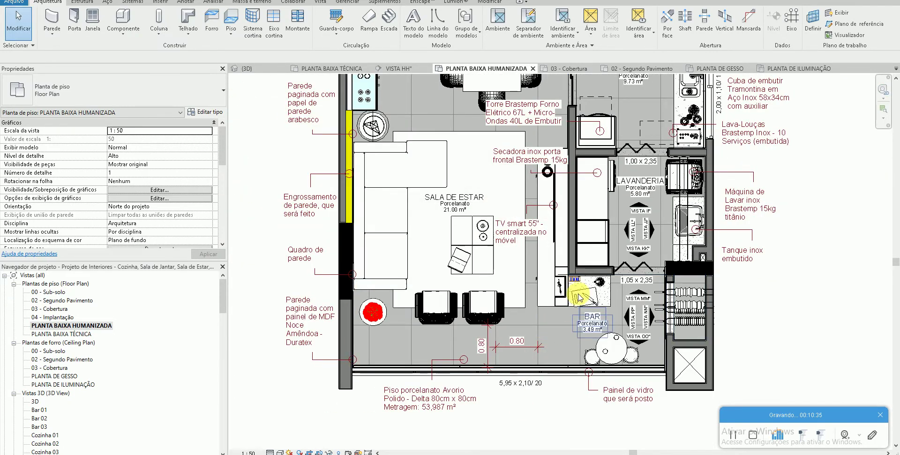
pyautogui.scroll(1, 575, 276)
pyautogui.scroll(-1, 575, 276)
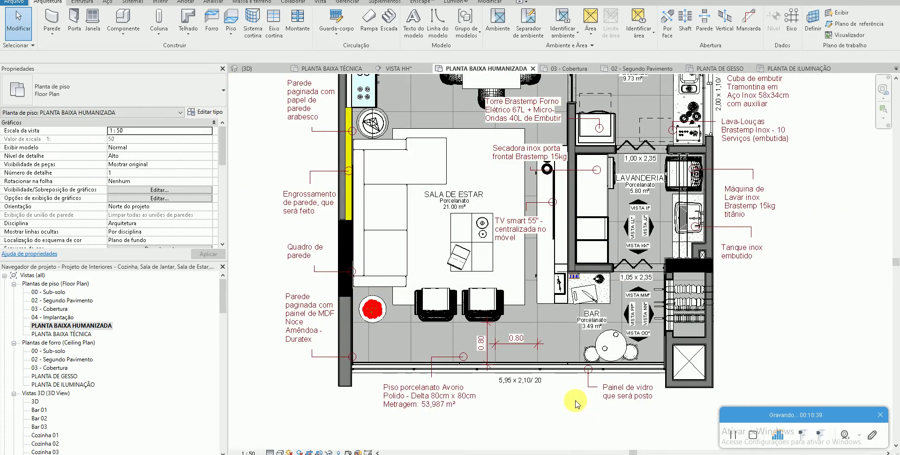
pyautogui.scroll(-1, 574, 415)
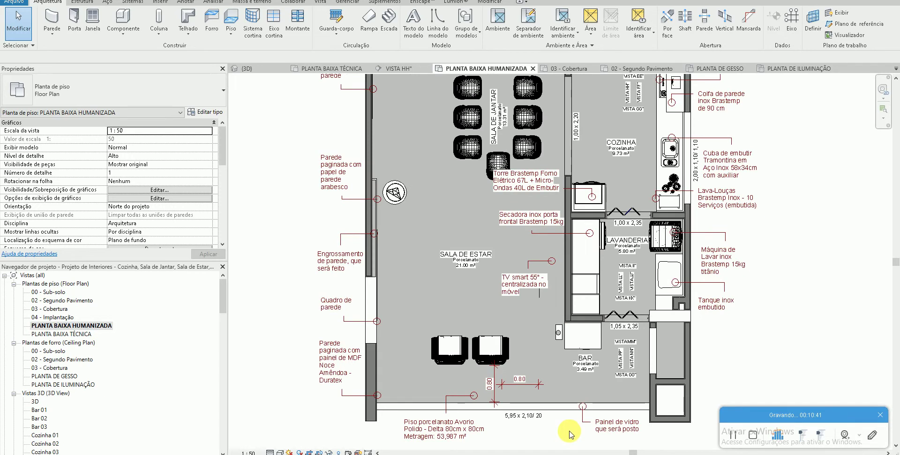
pyautogui.scroll(-1, 569, 435)
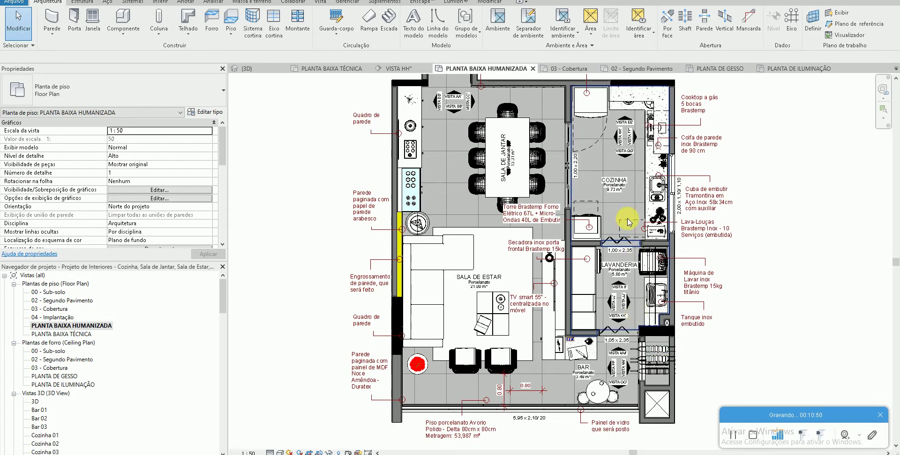
pyautogui.click(624, 174)
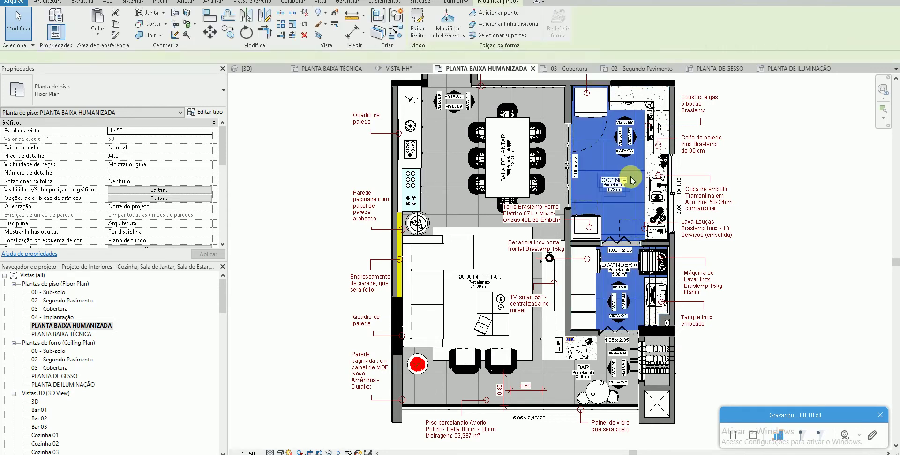
pyautogui.click(767, 177)
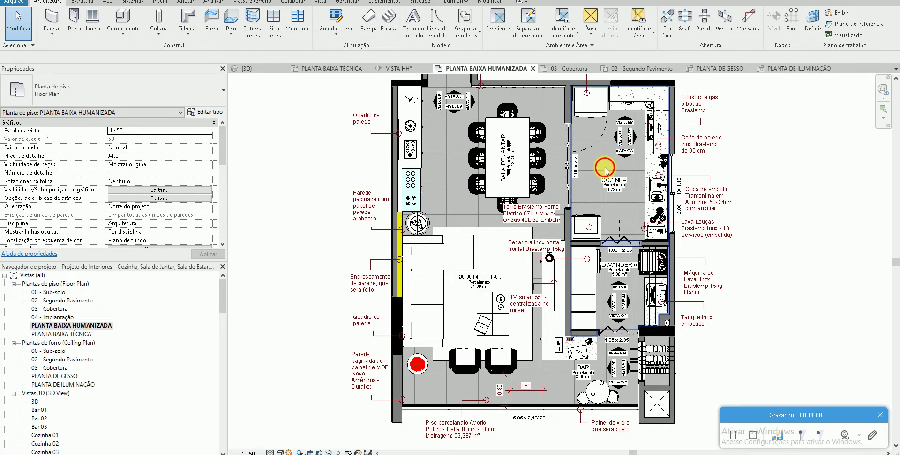
pyautogui.click(577, 184)
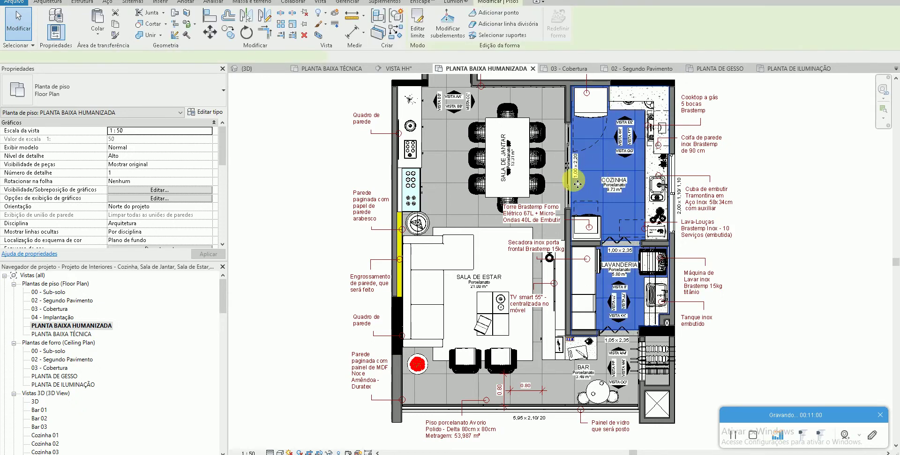
pyautogui.click(264, 208)
# - Via VG, turn on Meio-tom (Halftone) for the Paredes category, apply, and close the dialog
pyautogui.press('v')
pyautogui.press('g')
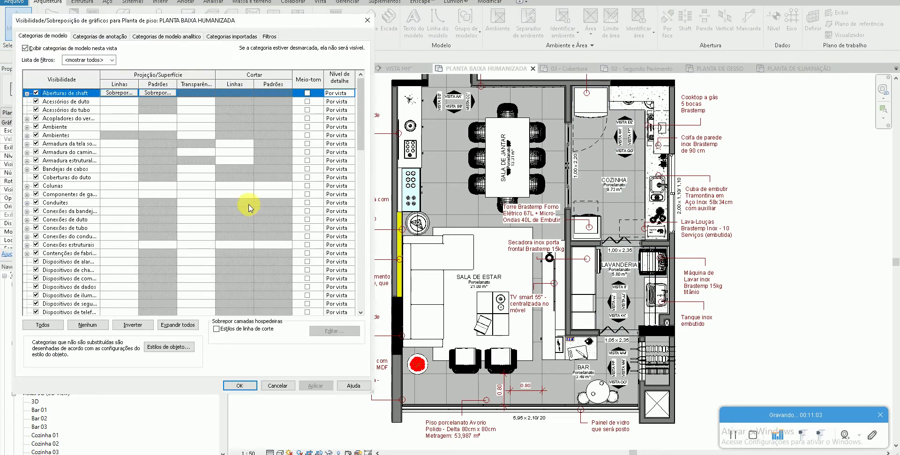
pyautogui.scroll(-5, 71, 206)
pyautogui.scroll(-2, 75, 209)
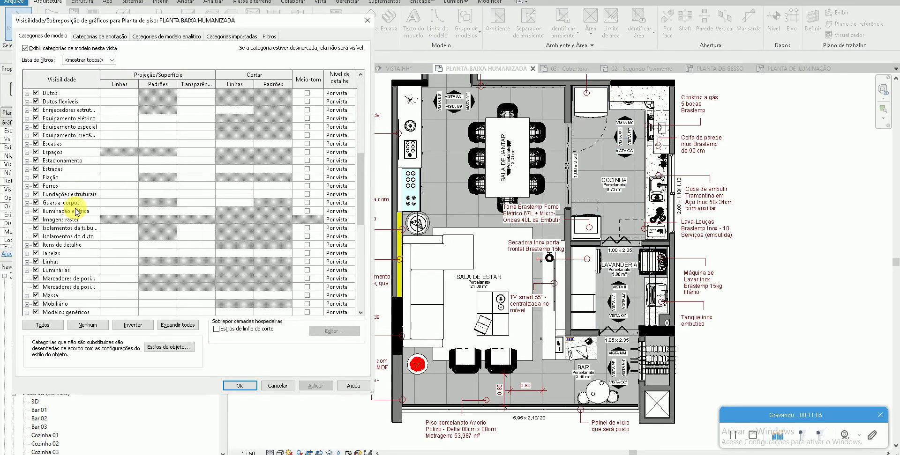
pyautogui.scroll(-1, 72, 205)
pyautogui.scroll(-1, 71, 206)
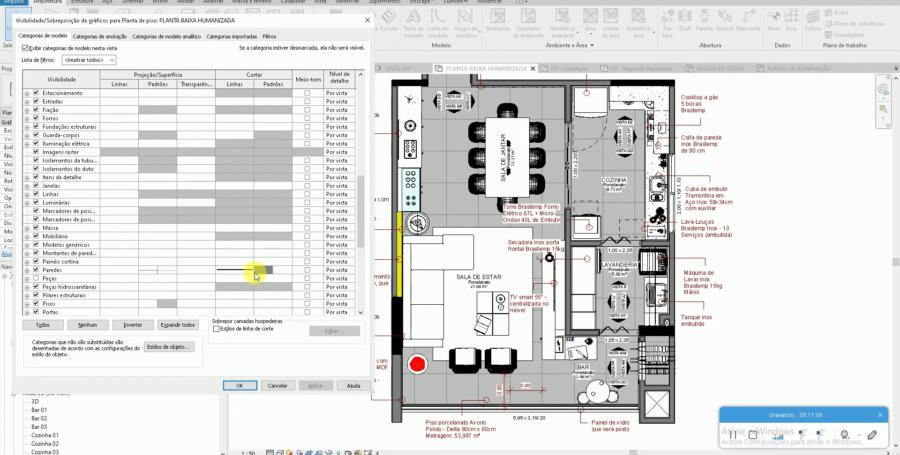
pyautogui.scroll(-1, 75, 269)
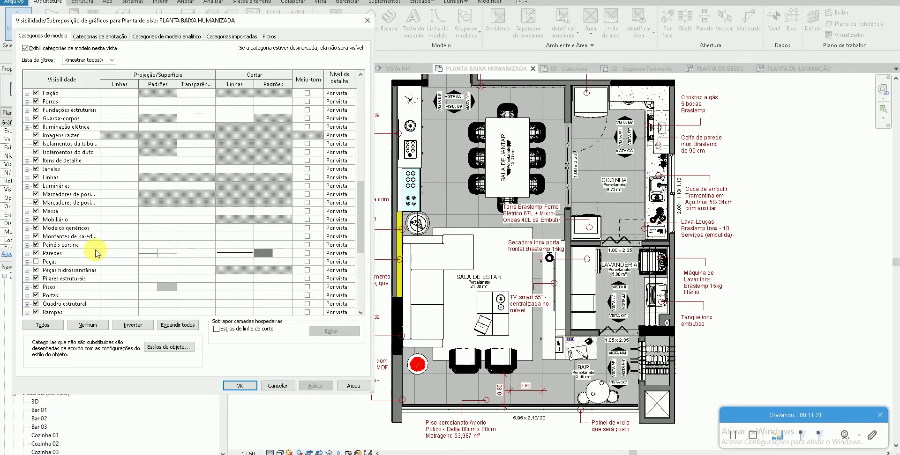
pyautogui.click(307, 253)
pyautogui.click(321, 387)
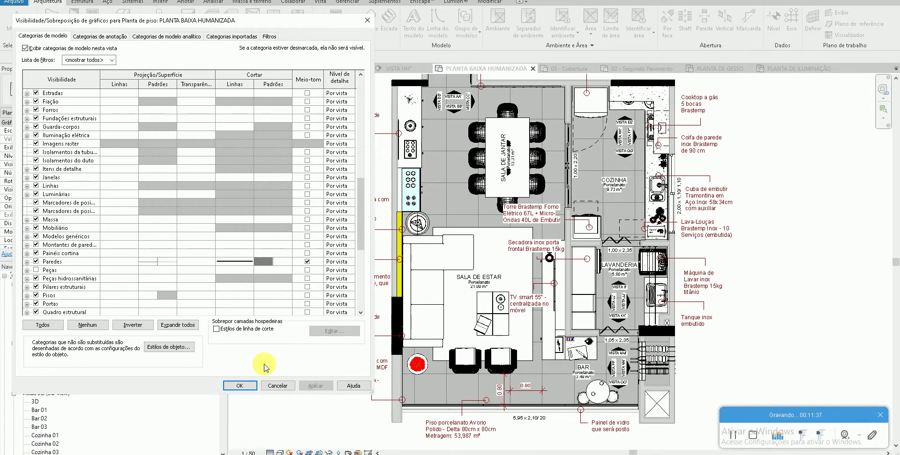
pyautogui.click(239, 386)
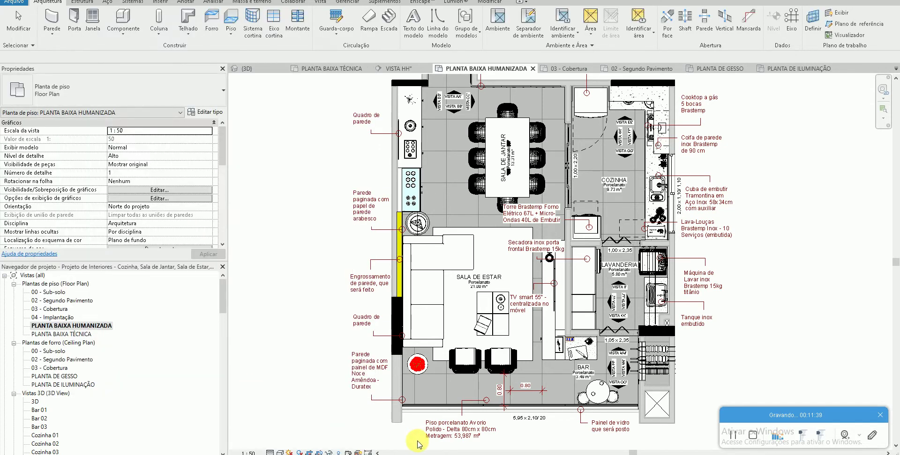
pyautogui.scroll(2, 417, 436)
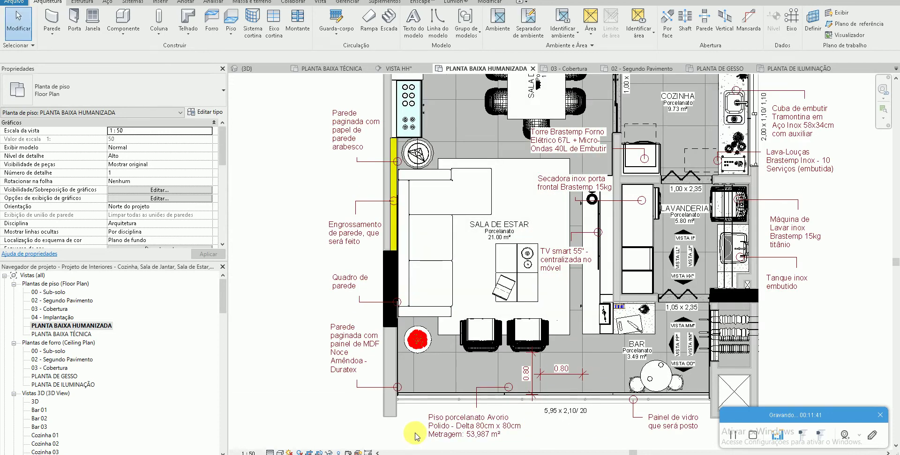
pyautogui.scroll(-1, 394, 422)
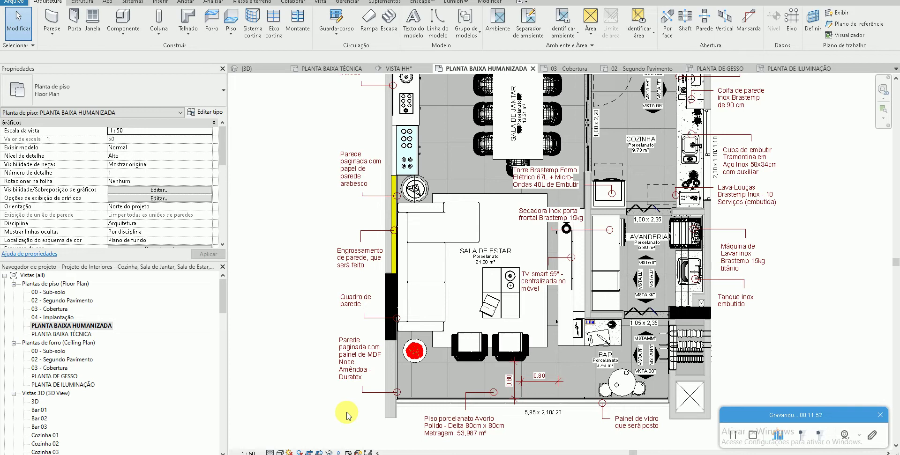
pyautogui.scroll(-2, 258, 352)
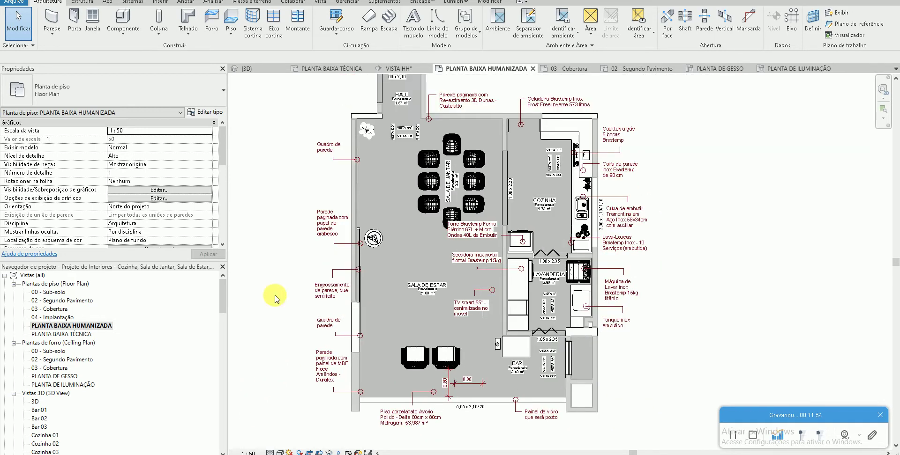
pyautogui.scroll(1, 264, 274)
pyautogui.scroll(1, 281, 281)
pyautogui.scroll(-1, 295, 296)
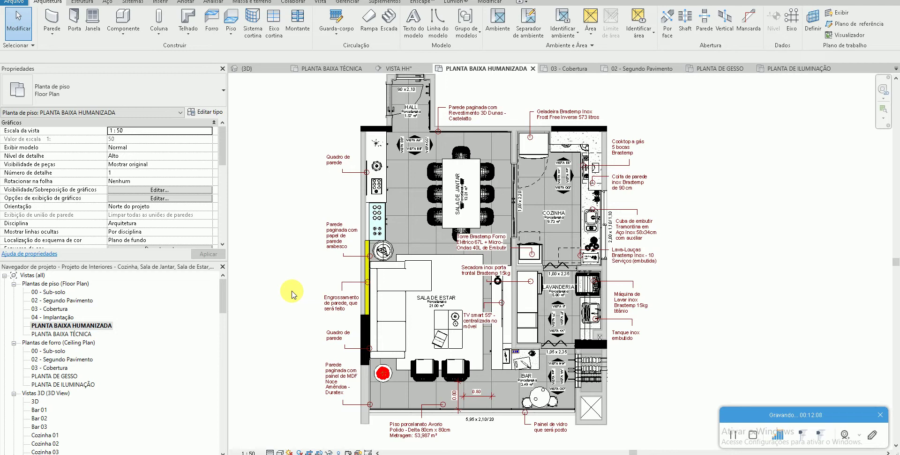
pyautogui.scroll(2, 346, 411)
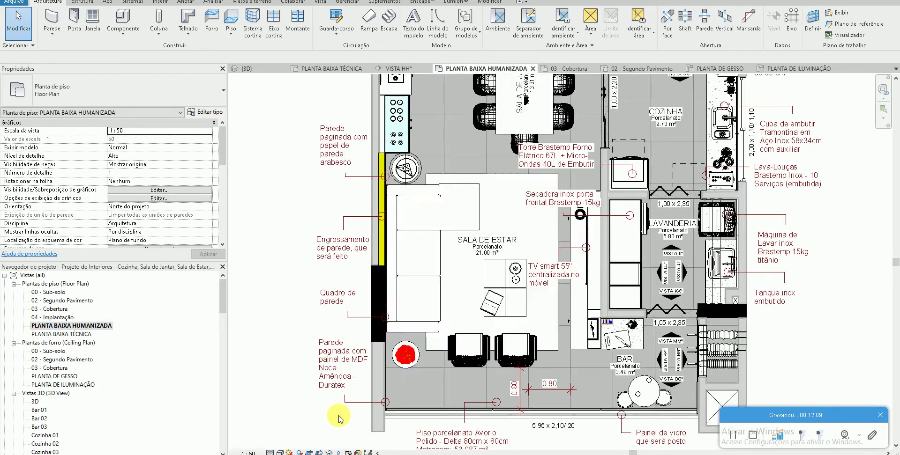
pyautogui.moveTo(339, 419); pyautogui.dragTo(351, 387, button='middle')
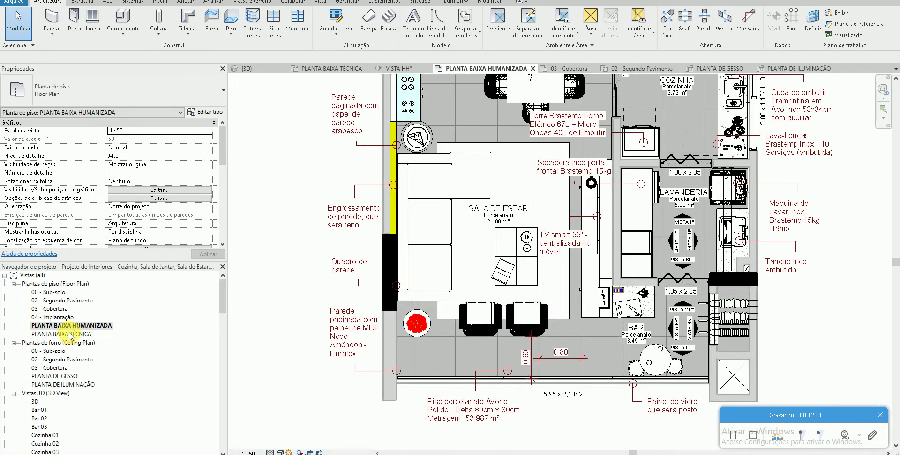
# - Show PLANTA BAIXA TÉCNICA in the Realista visual style, then go back to PLANTA BAIXA HUMANIZADA
pyautogui.doubleClick(70, 334)
pyautogui.click(280, 453)
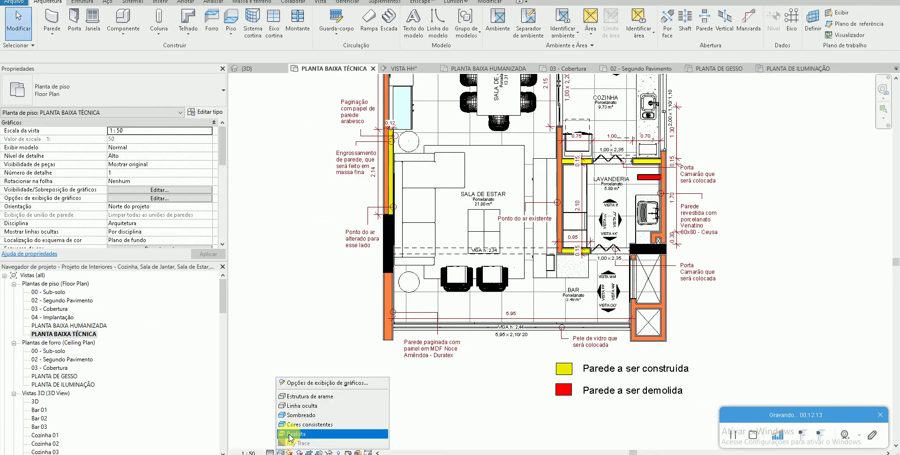
pyautogui.click(290, 434)
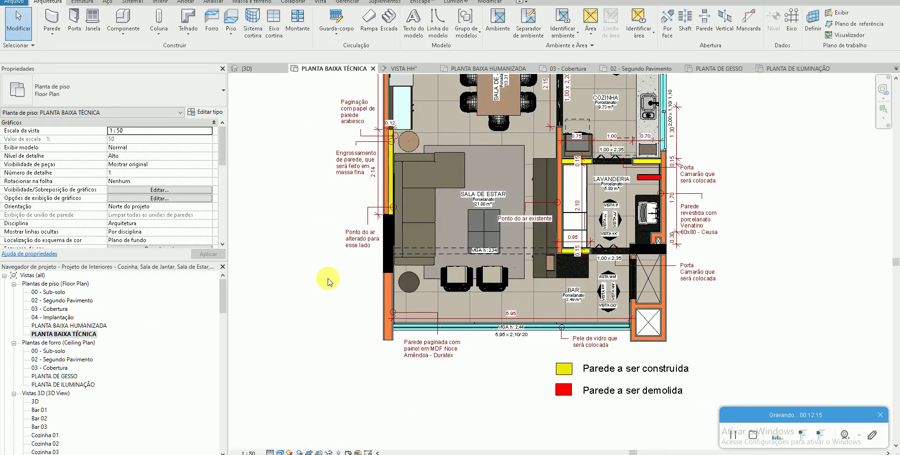
pyautogui.moveTo(321, 317); pyautogui.dragTo(335, 382, button='middle')
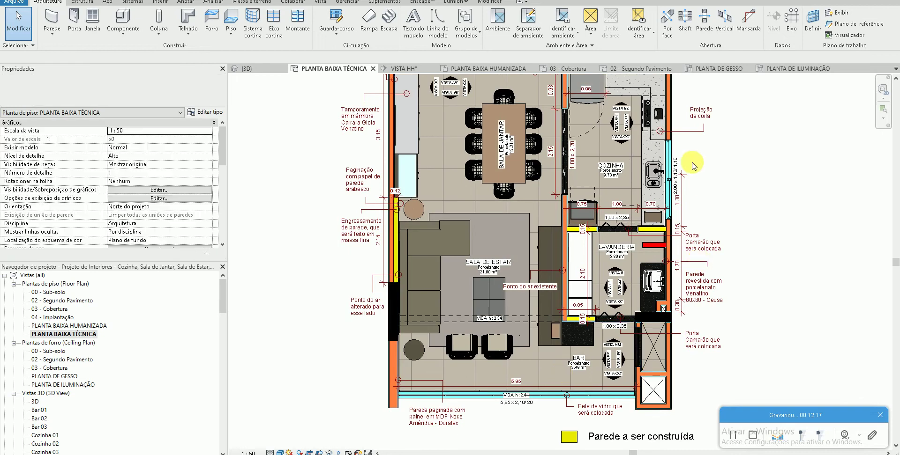
pyautogui.doubleClick(94, 326)
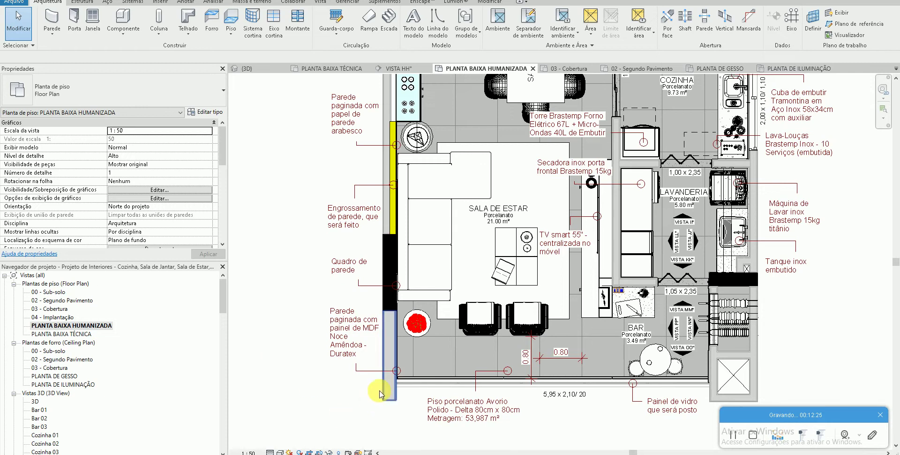
# - Zoom out of the humanized plan and bring up the YouTube channel's Vídeos page in Chrome
pyautogui.scroll(-2, 366, 361)
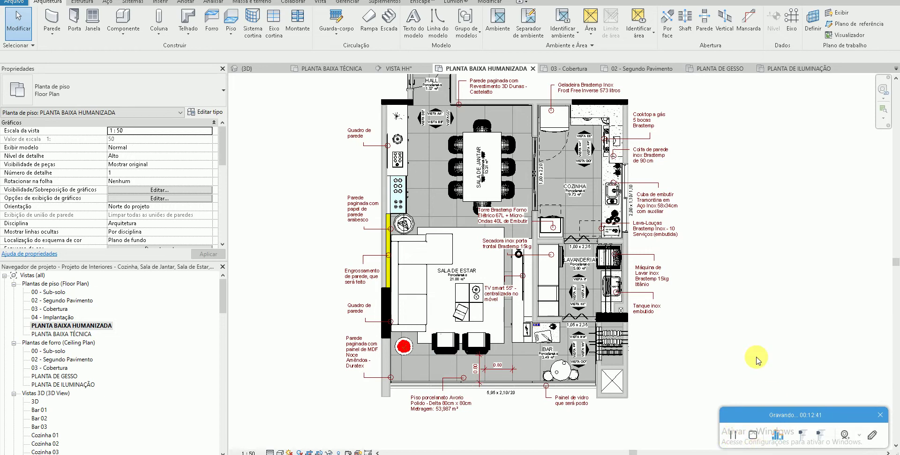
pyautogui.click(734, 436)
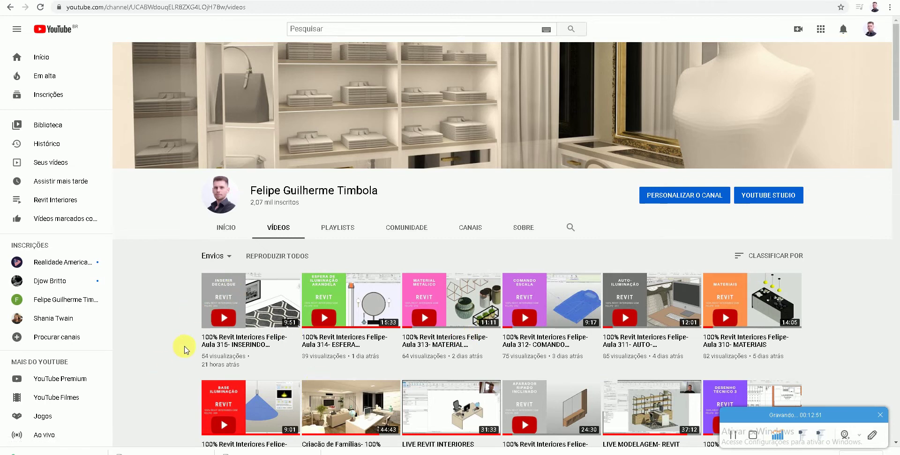
# - Scroll down through the channel's Revit Interiores lesson videos
pyautogui.scroll(-2, 187, 328)
pyautogui.scroll(-1, 219, 267)
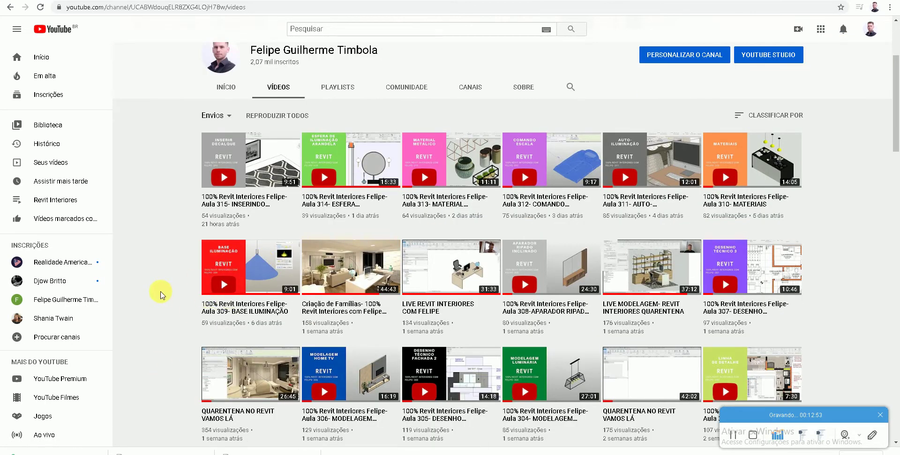
pyautogui.scroll(-1, 160, 293)
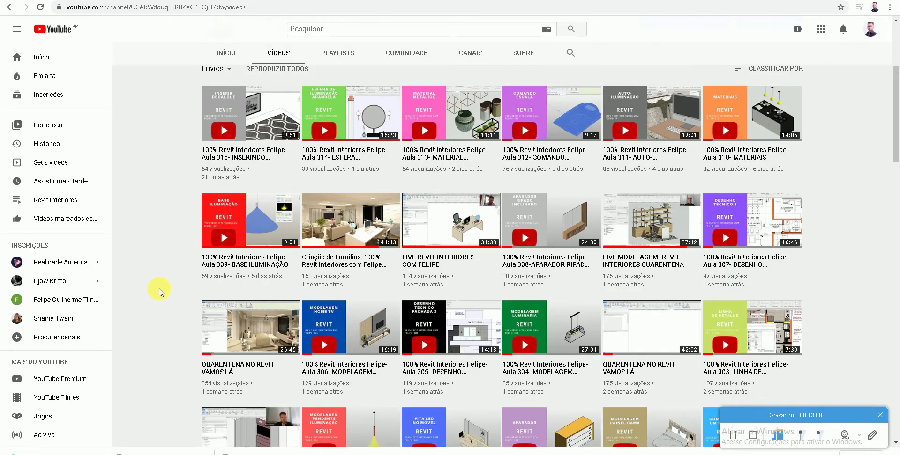
pyautogui.scroll(-1, 160, 293)
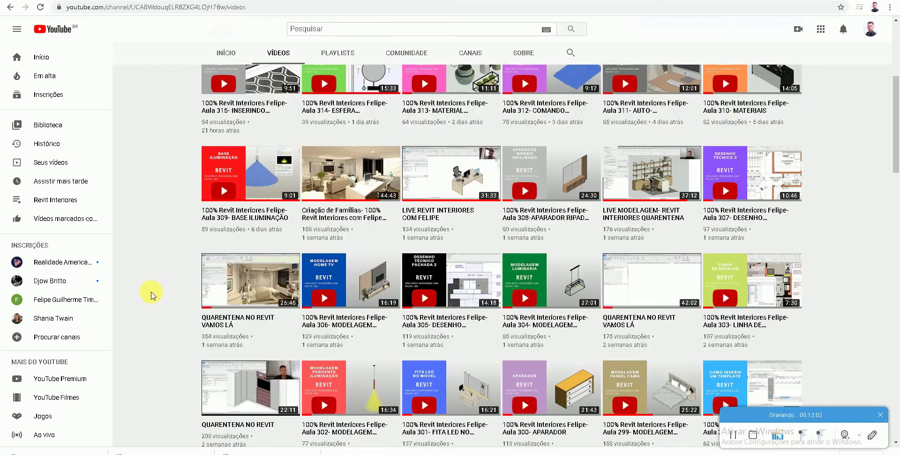
pyautogui.scroll(-1, 159, 293)
pyautogui.scroll(-2, 160, 293)
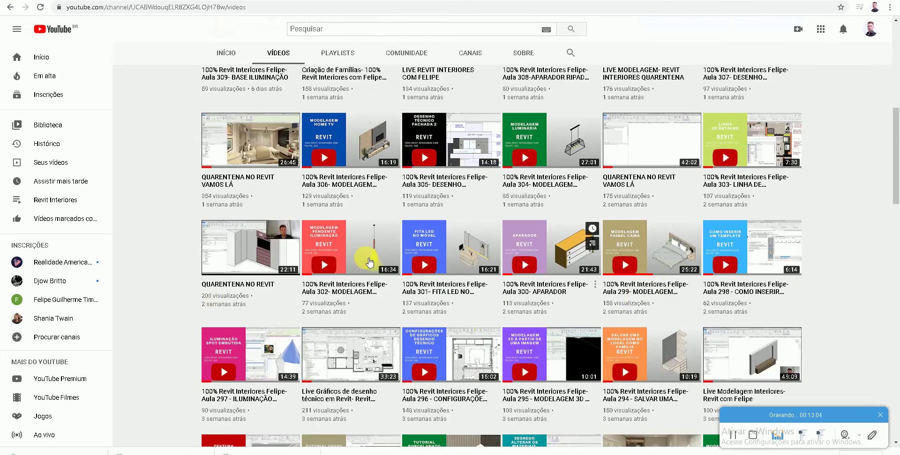
pyautogui.scroll(-2, 171, 277)
pyautogui.scroll(-2, 168, 286)
# - Scroll back up the video list and open the author's Instagram profile
pyautogui.scroll(5, 167, 290)
pyautogui.scroll(4, 169, 285)
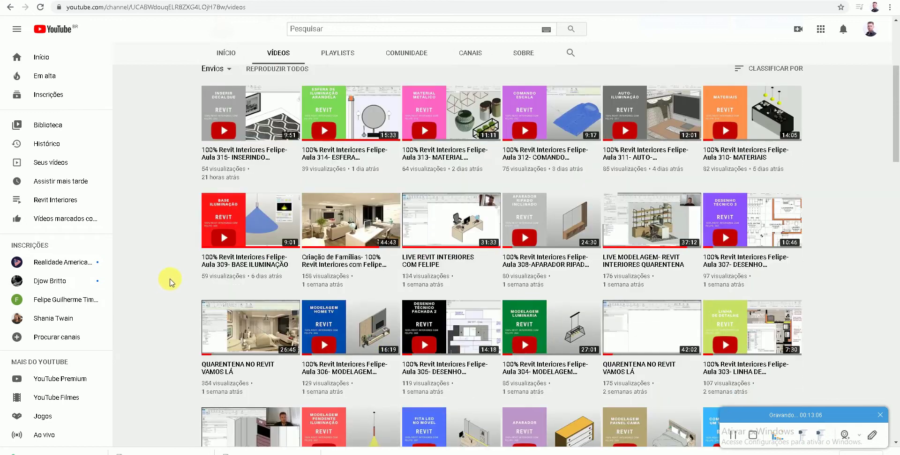
pyautogui.scroll(2, 171, 279)
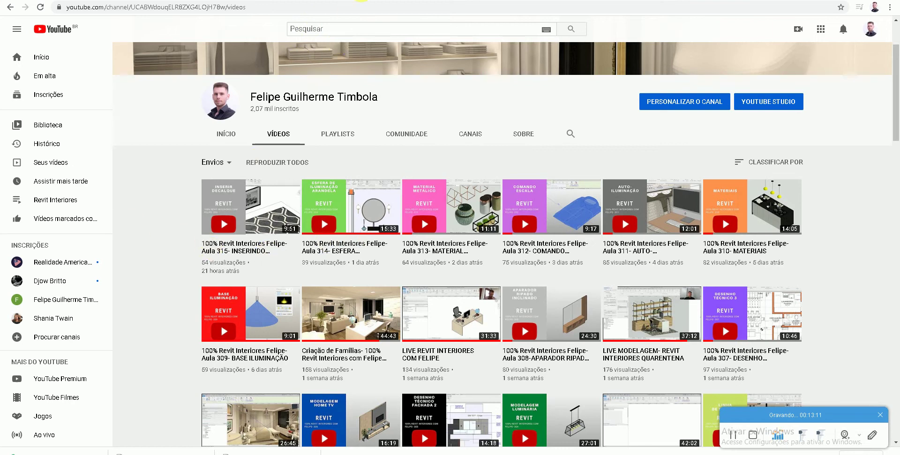
pyautogui.click(352, 3)
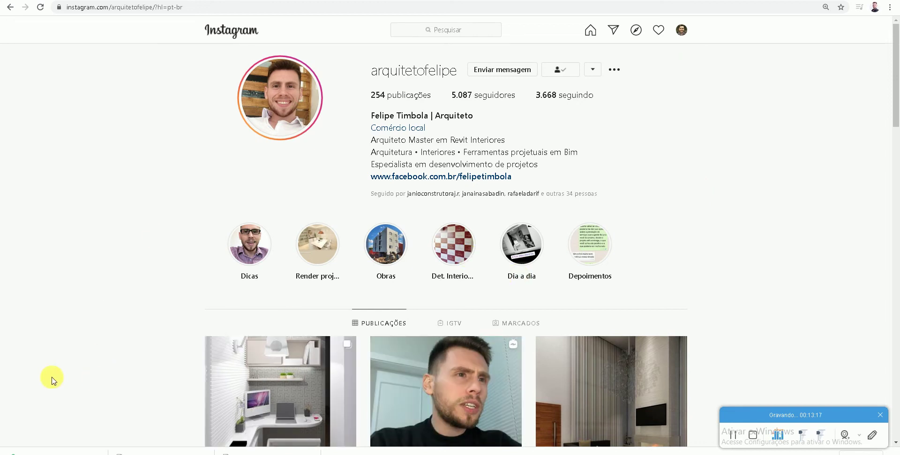
# - Follow the bio link to the architecture studio's Facebook page, scroll its posts, and return to Instagram
pyautogui.click(398, 177)
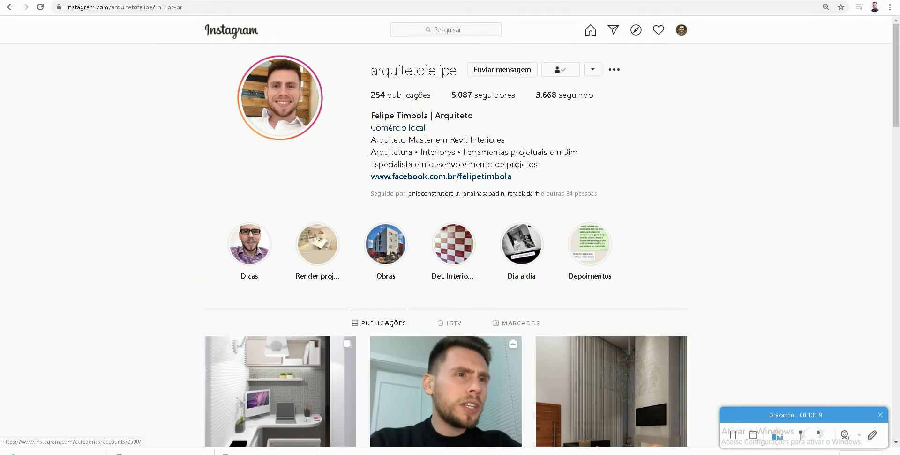
pyautogui.scroll(-2, 220, 211)
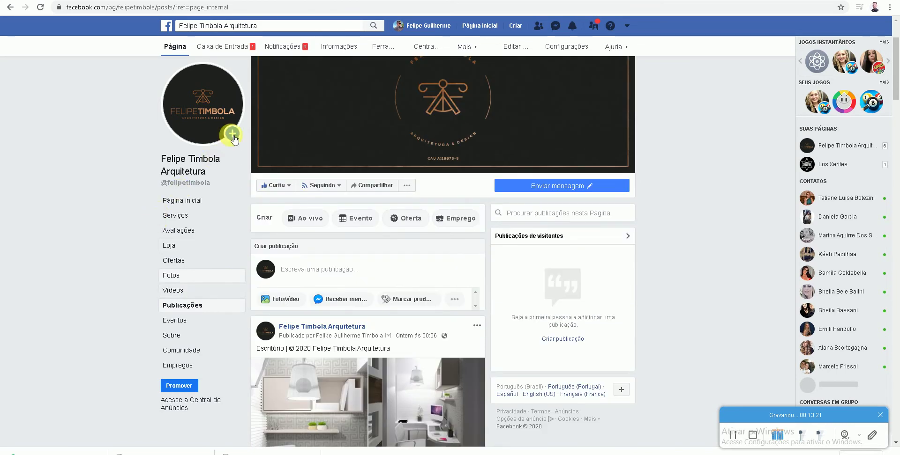
pyautogui.scroll(-1, 235, 180)
pyautogui.scroll(-3, 375, 216)
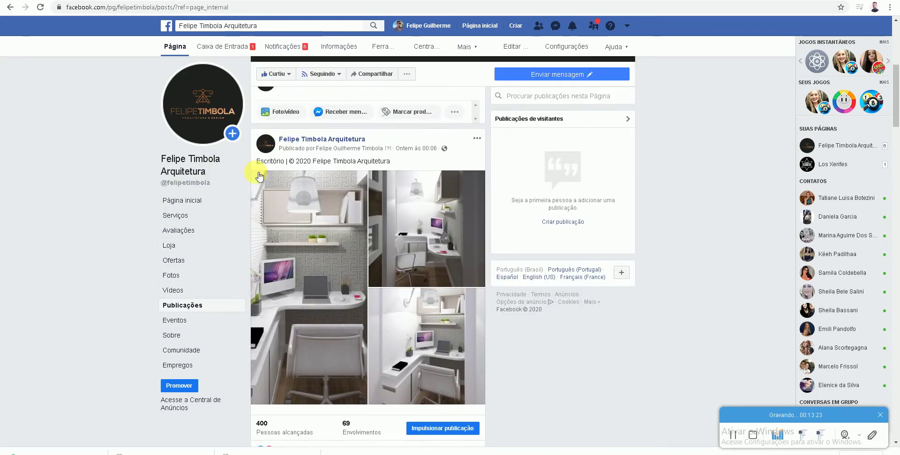
pyautogui.scroll(-1, 238, 173)
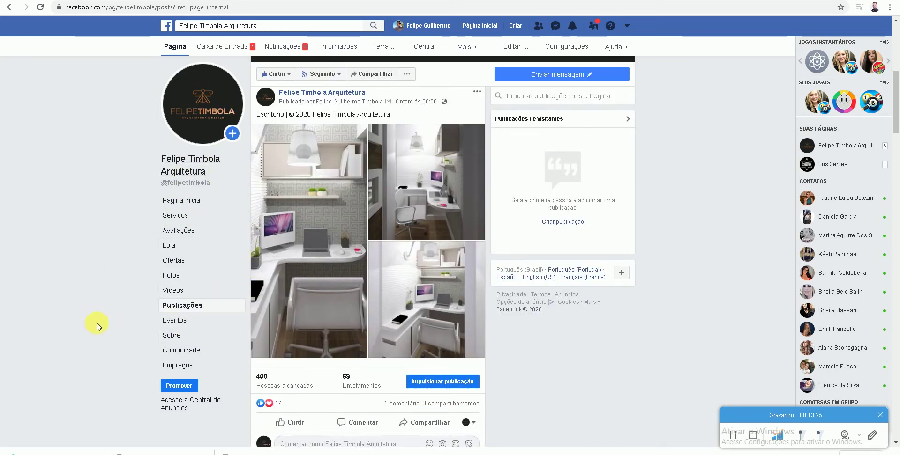
pyautogui.hotkey('ctrl', 'Tab')
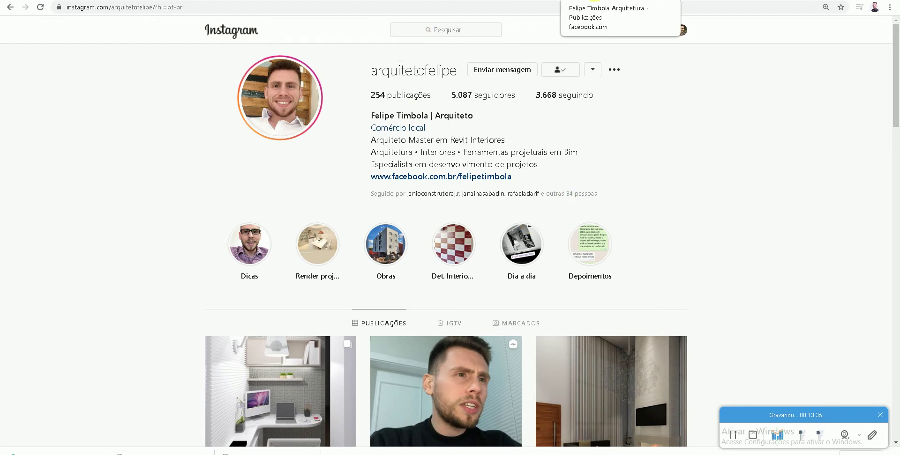
# - Settle on the Instagram profile tab and briefly highlight its username text
pyautogui.hotkey('ctrl', 'Tab')
pyautogui.hotkey('ctrl', 'shift', 'Tab')
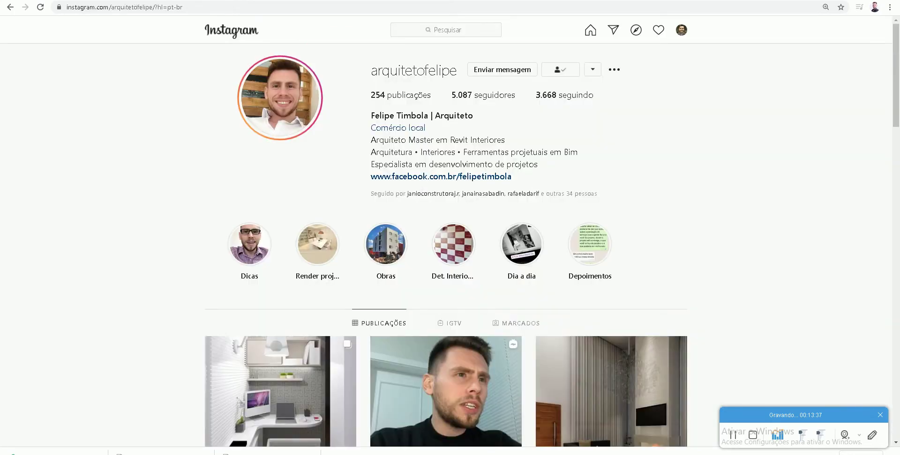
pyautogui.hotkey('ctrl', 'Tab')
pyautogui.hotkey('ctrl', 'shift', 'Tab')
pyautogui.hotkey('ctrl', 'Tab')
pyautogui.hotkey('ctrl', 'shift', 'Tab')
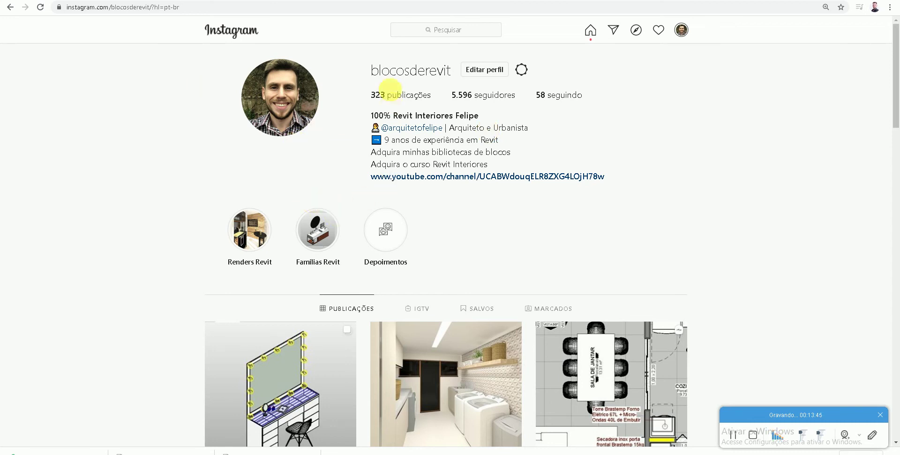
pyautogui.moveTo(371, 71); pyautogui.dragTo(451, 76)
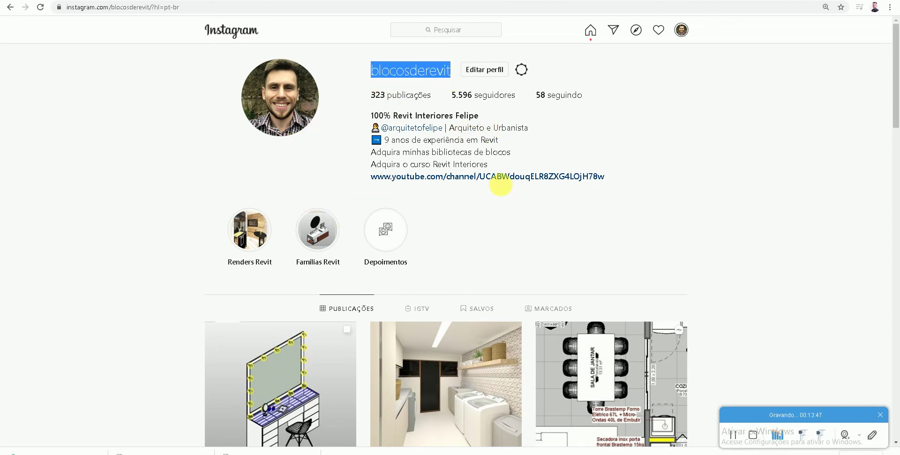
pyautogui.click(502, 199)
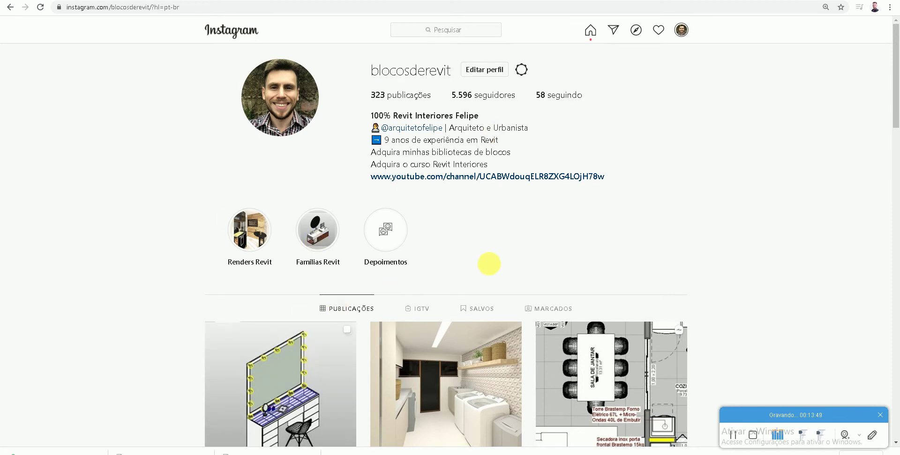
# - Scroll the profile and open its IGTV video list
pyautogui.scroll(-2, 487, 263)
pyautogui.scroll(2, 516, 248)
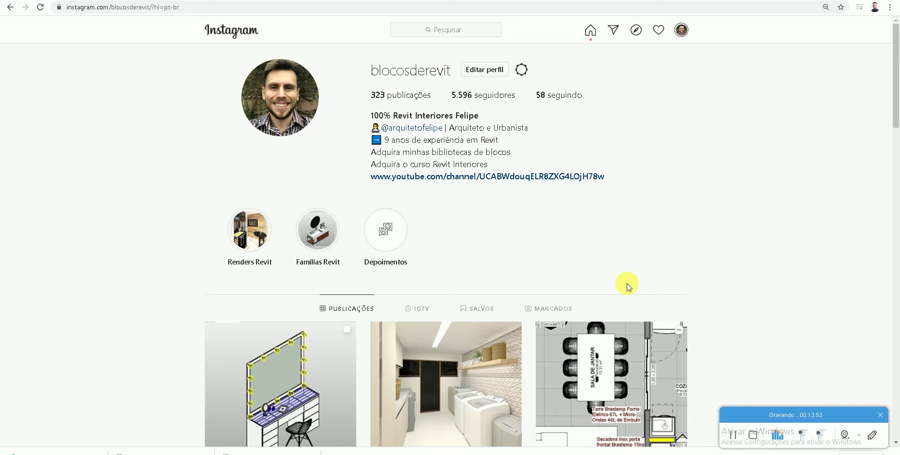
pyautogui.scroll(-1, 613, 285)
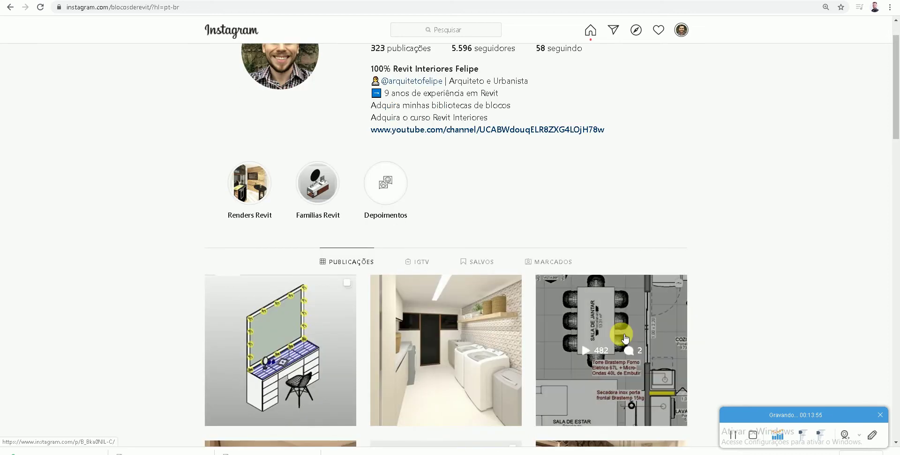
pyautogui.click(421, 261)
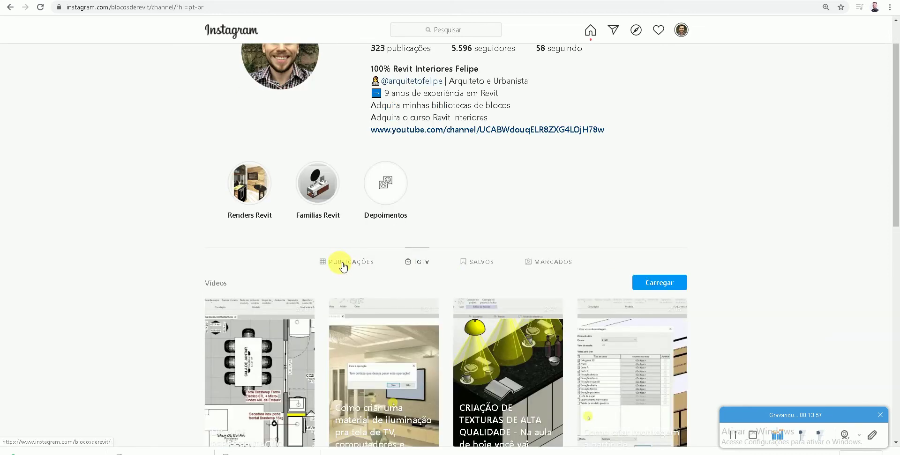
pyautogui.scroll(-2, 345, 264)
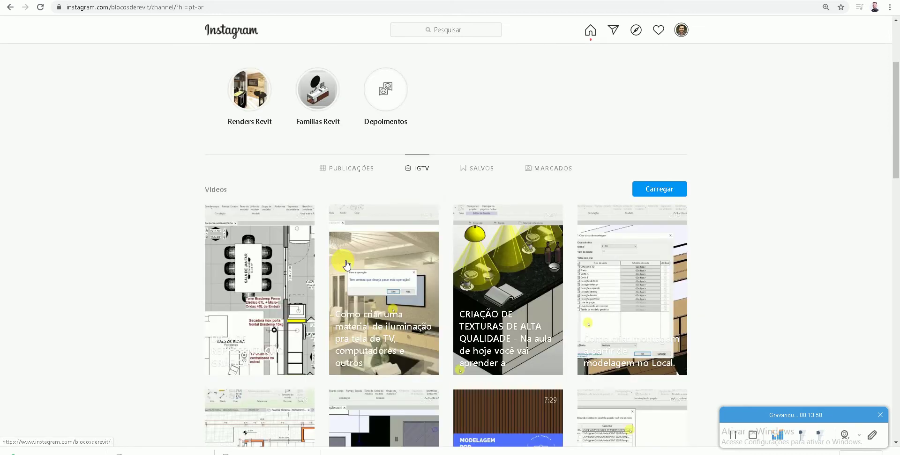
# - Switch to the profile's photo posts and scroll through them
pyautogui.click(352, 169)
pyautogui.scroll(-1, 597, 171)
pyautogui.scroll(-2, 539, 235)
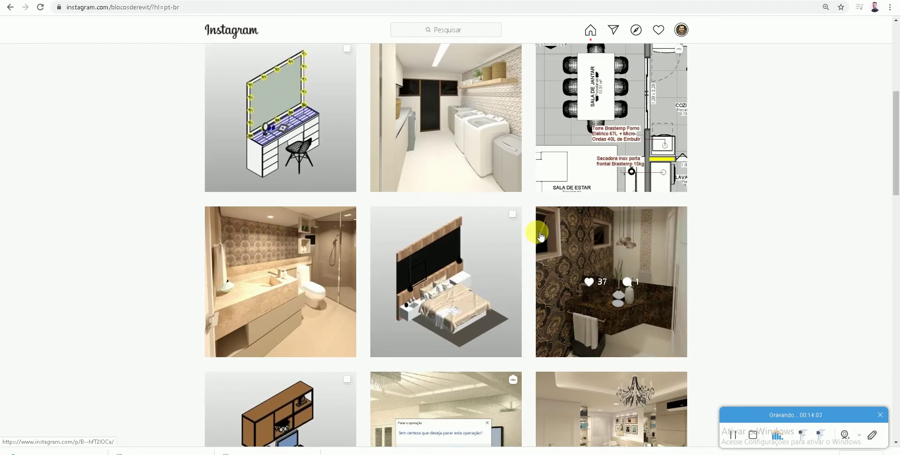
pyautogui.scroll(1, 522, 287)
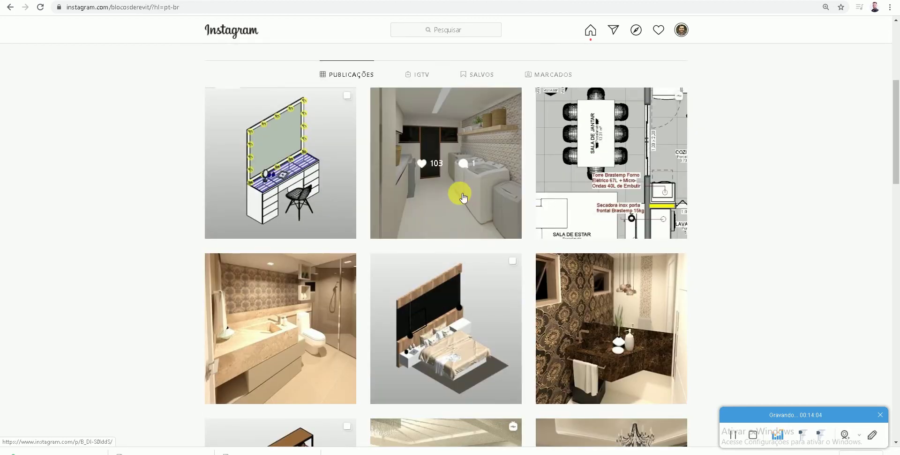
pyautogui.scroll(-4, 459, 262)
pyautogui.scroll(-7, 452, 235)
pyautogui.scroll(-4, 454, 237)
pyautogui.scroll(-4, 450, 232)
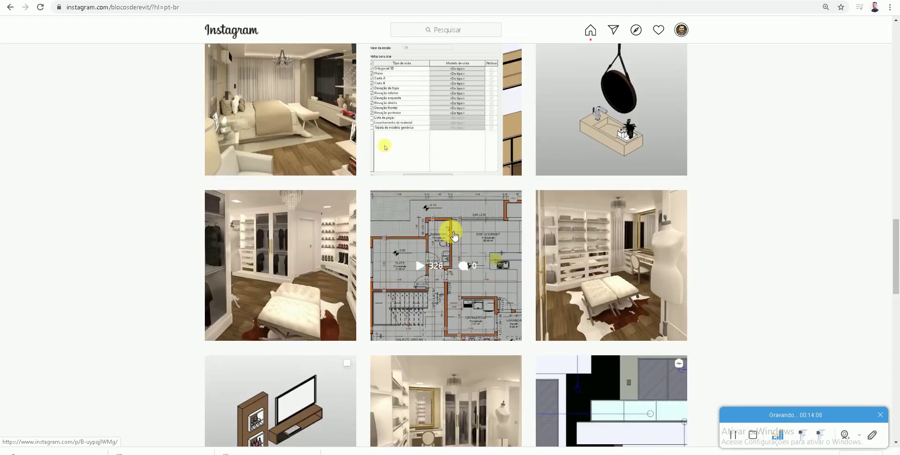
pyautogui.scroll(-5, 467, 285)
pyautogui.scroll(8, 466, 287)
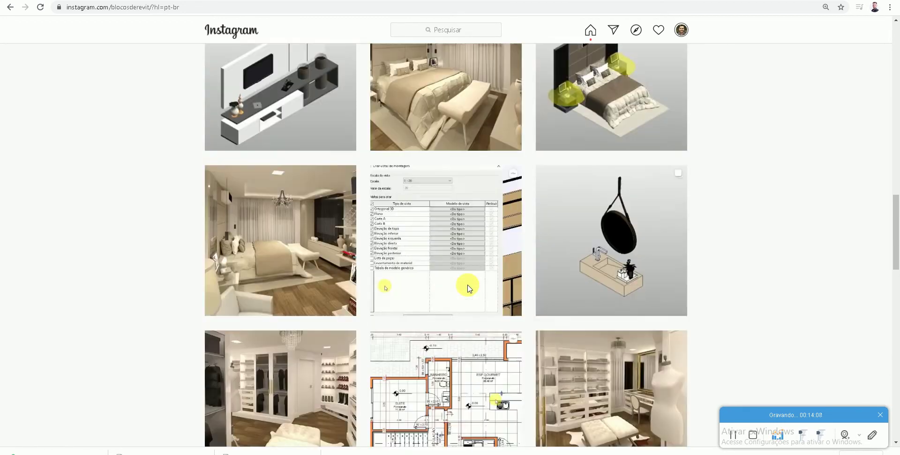
pyautogui.scroll(8, 470, 287)
pyautogui.scroll(6, 470, 289)
pyautogui.scroll(4, 468, 276)
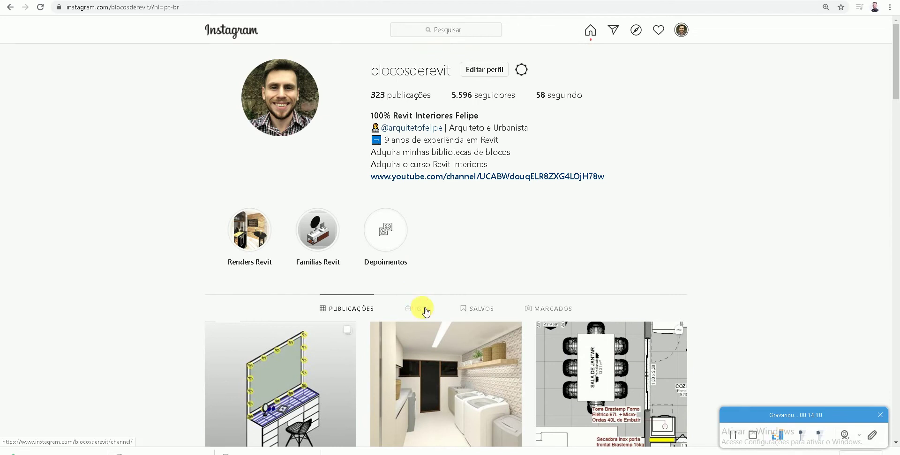
# - Return to the IGTV tab, scroll its Revit lesson videos, then drag back to the top
pyautogui.click(422, 309)
pyautogui.scroll(-7, 457, 298)
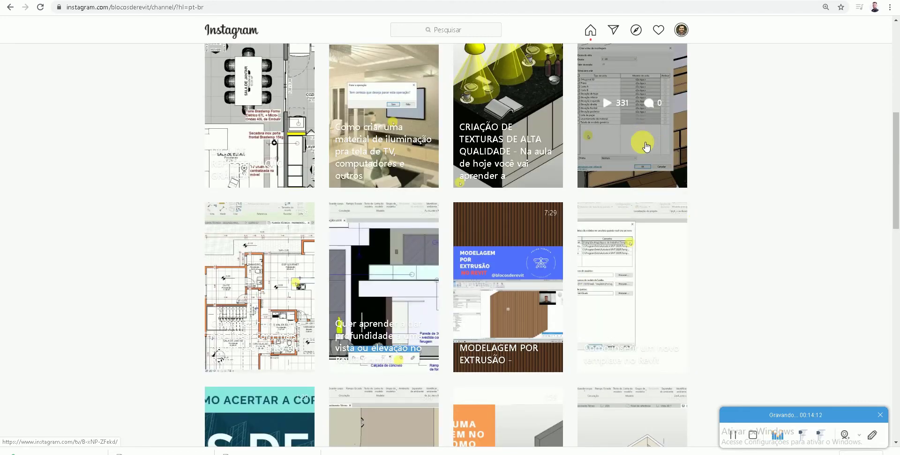
pyautogui.scroll(-1, 366, 262)
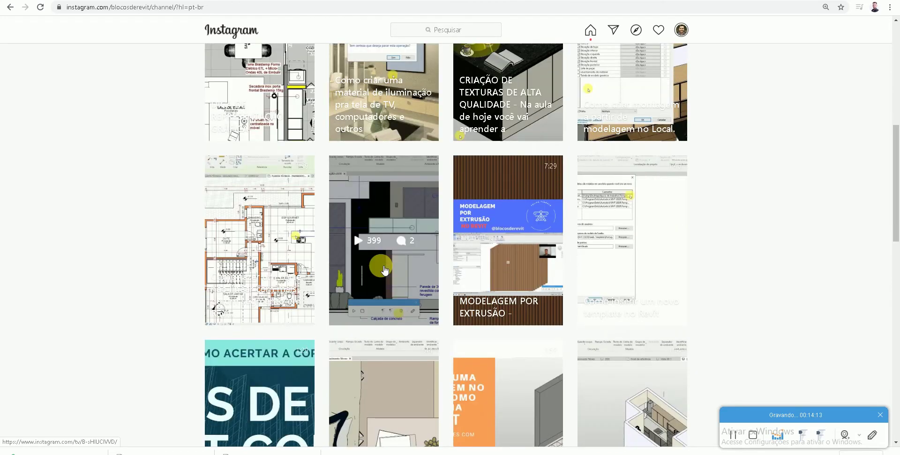
pyautogui.scroll(-3, 249, 274)
pyautogui.scroll(-3, 450, 283)
pyautogui.scroll(-1, 587, 302)
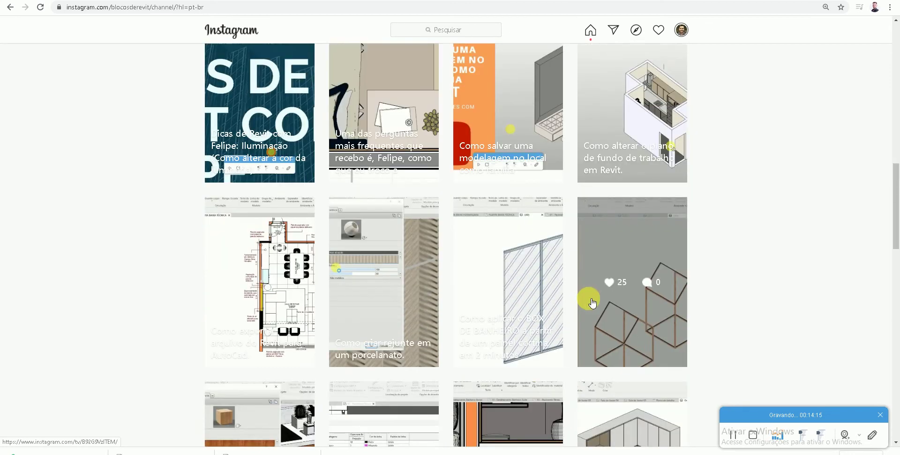
pyautogui.scroll(-2, 703, 281)
pyautogui.moveTo(891, 227); pyautogui.dragTo(892, 20)
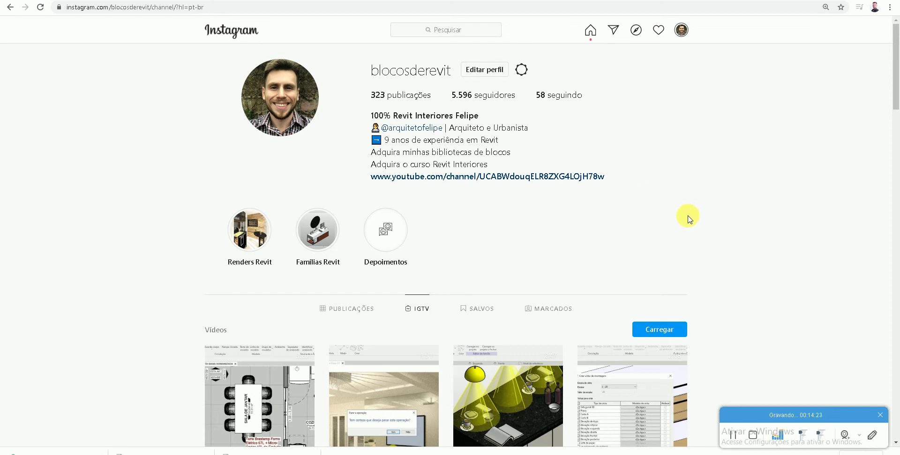
# - Go to Área de Trabalho in File Explorer and browse the Famílias Revit folder
pyautogui.hotkey('ctrl', 'Tab')
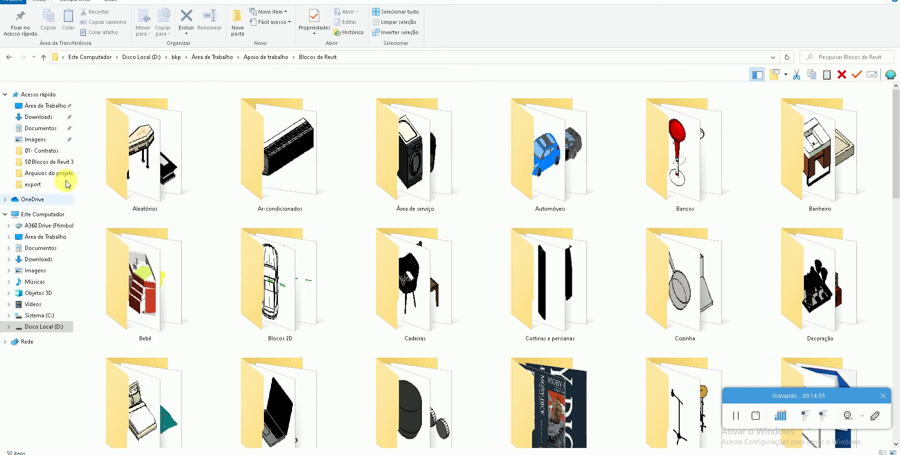
pyautogui.click(55, 108)
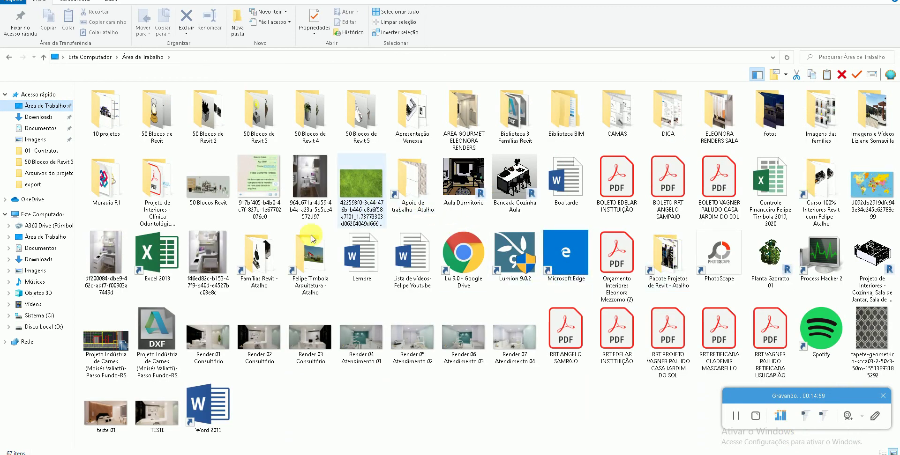
pyautogui.doubleClick(259, 257)
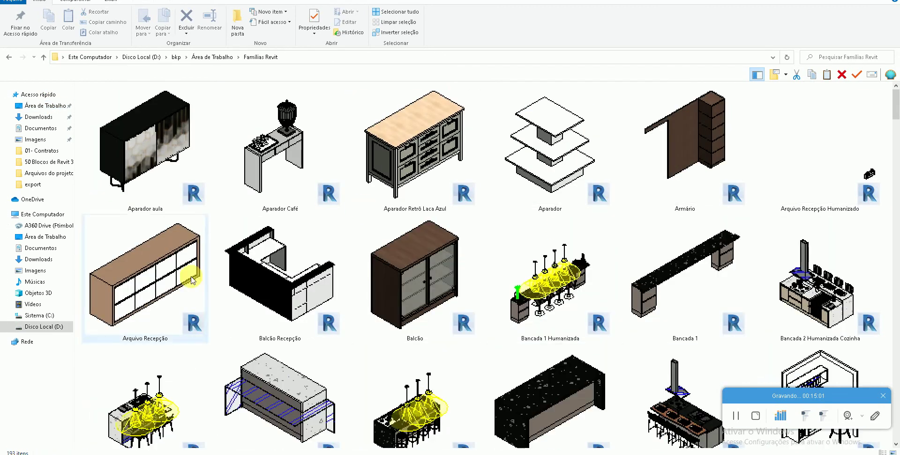
pyautogui.scroll(-2, 346, 293)
pyautogui.scroll(-2, 346, 293)
pyautogui.scroll(-3, 345, 293)
pyautogui.scroll(5, 328, 294)
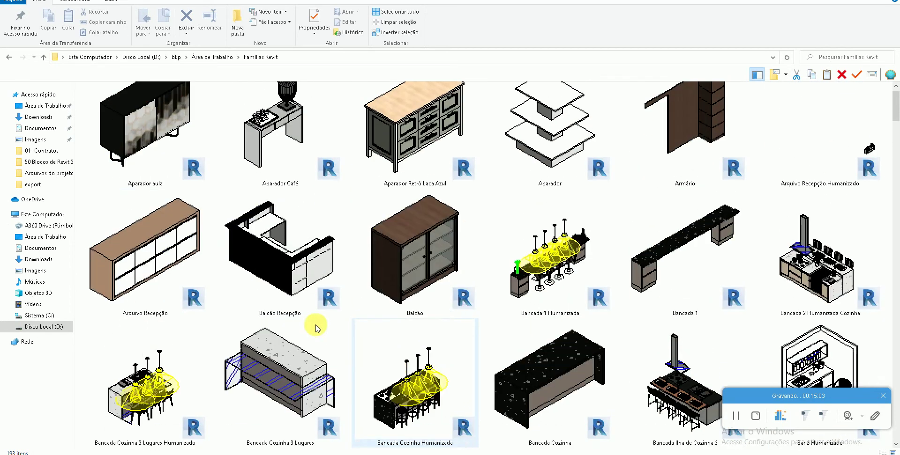
# - Browse the family thumbnails in the 50 Blocos de Revit and 50 Blocos de Revit 2 folders
pyautogui.click(9, 57)
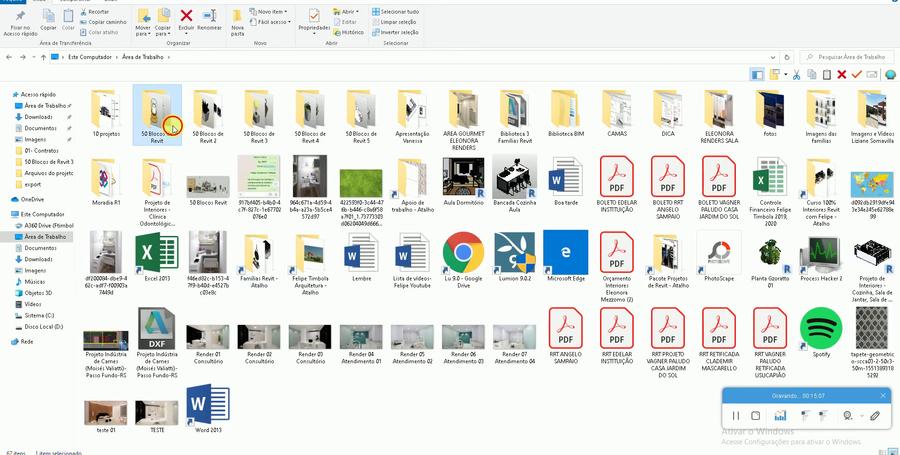
pyautogui.doubleClick(170, 122)
pyautogui.scroll(-3, 241, 195)
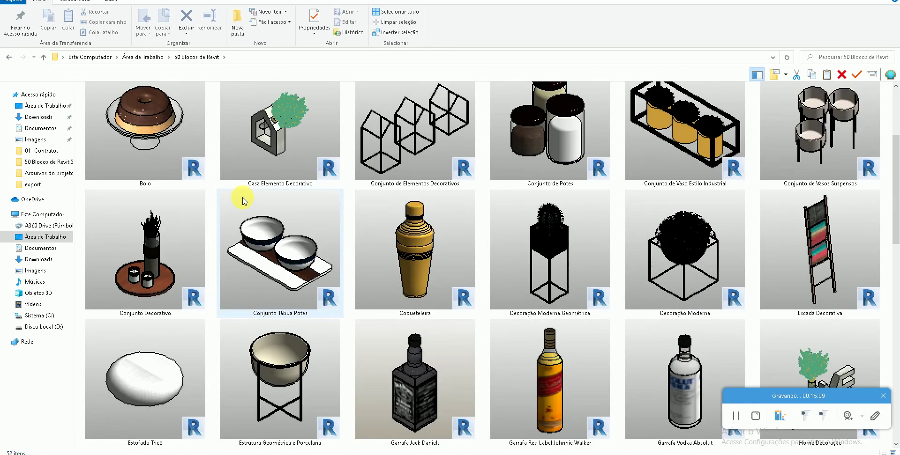
pyautogui.scroll(-3, 229, 201)
pyautogui.scroll(6, 243, 202)
pyautogui.click(9, 56)
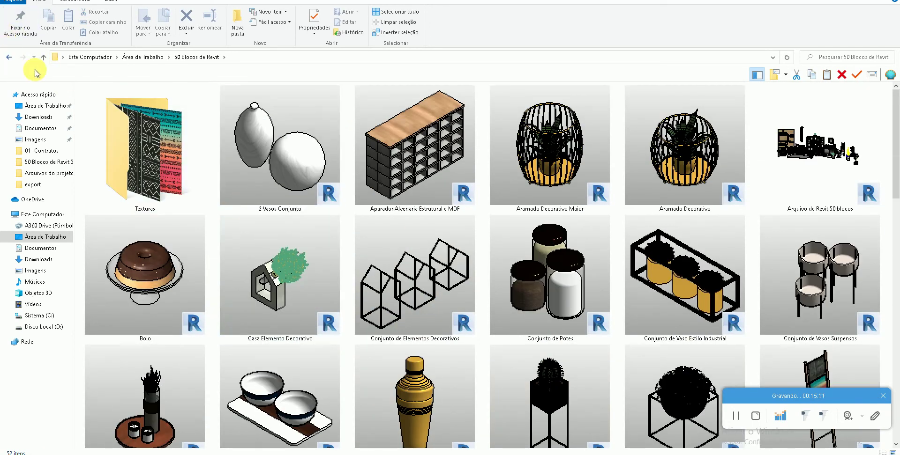
pyautogui.doubleClick(199, 136)
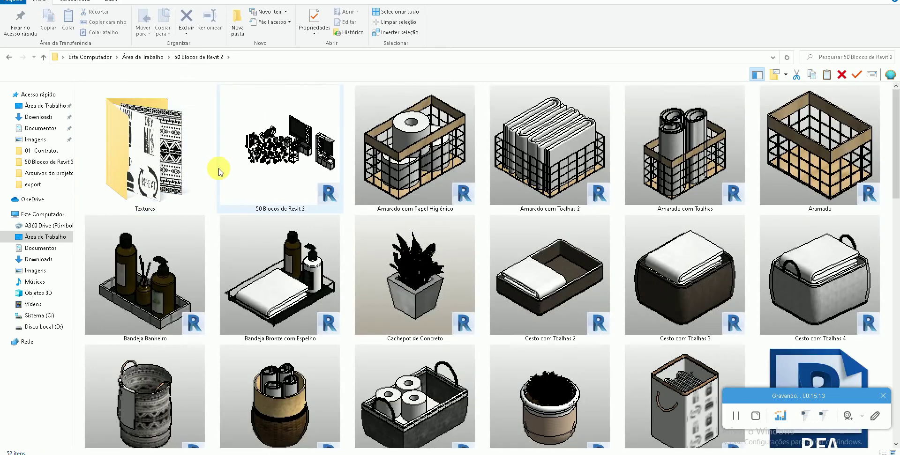
pyautogui.scroll(-1, 281, 211)
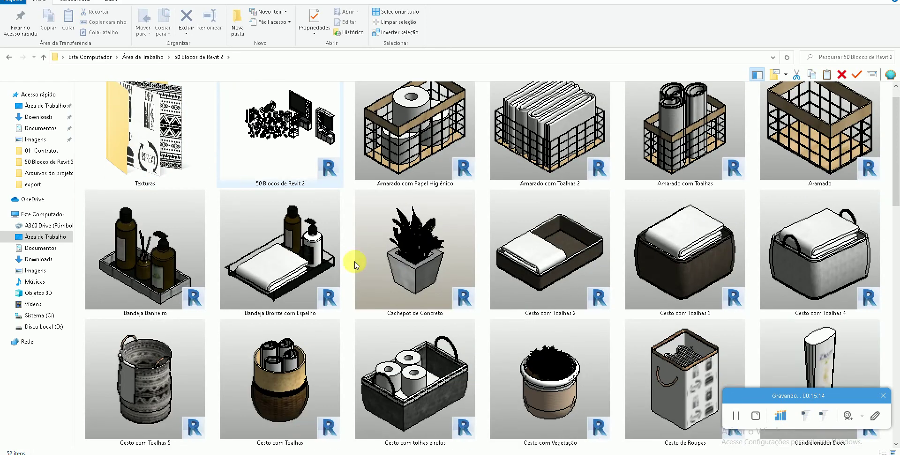
# - Browse the 50 Blocos de Revit 4 folder, then open the Disco Local (D:) drive
pyautogui.click(9, 57)
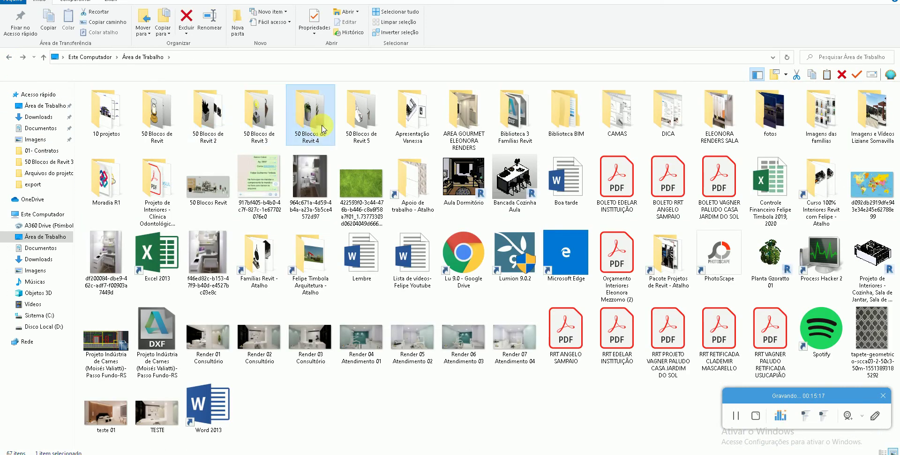
pyautogui.doubleClick(311, 123)
pyautogui.scroll(-2, 312, 317)
pyautogui.scroll(-2, 328, 324)
pyautogui.scroll(1, 358, 337)
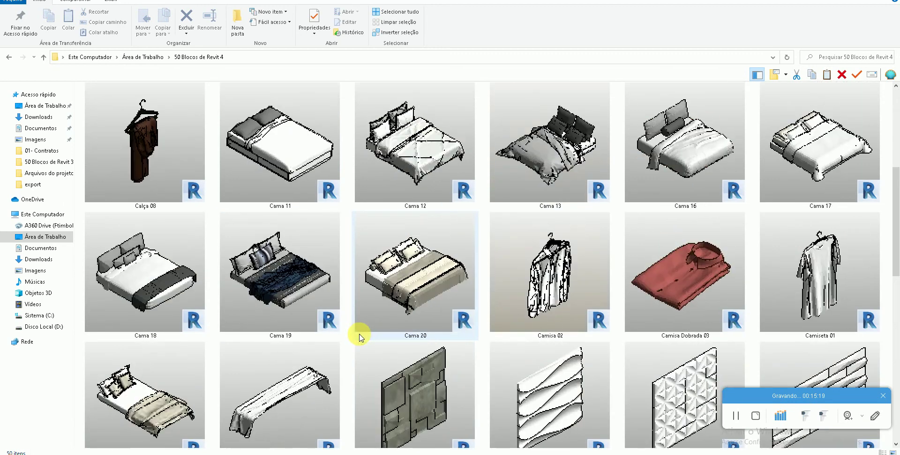
pyautogui.scroll(1, 360, 335)
pyautogui.scroll(-1, 375, 327)
pyautogui.scroll(-1, 384, 325)
pyautogui.scroll(2, 388, 323)
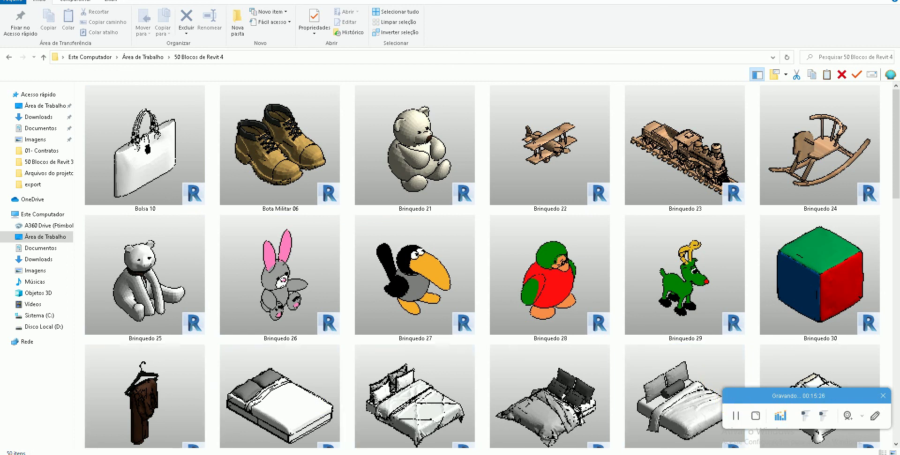
pyautogui.click(46, 327)
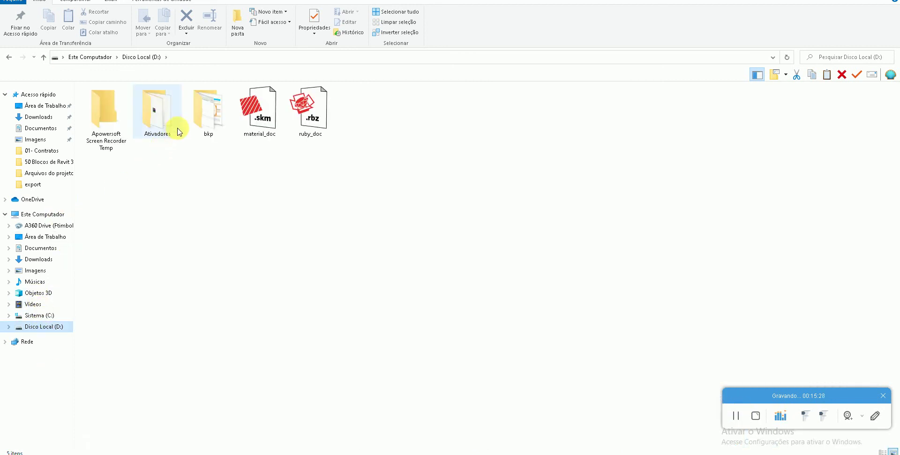
# - Open the bkp folder on Disco Local (D:)
pyautogui.doubleClick(207, 113)
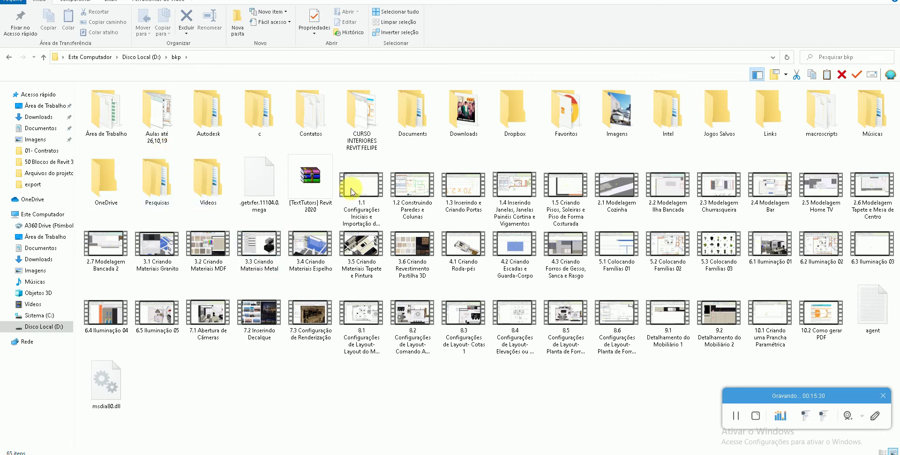